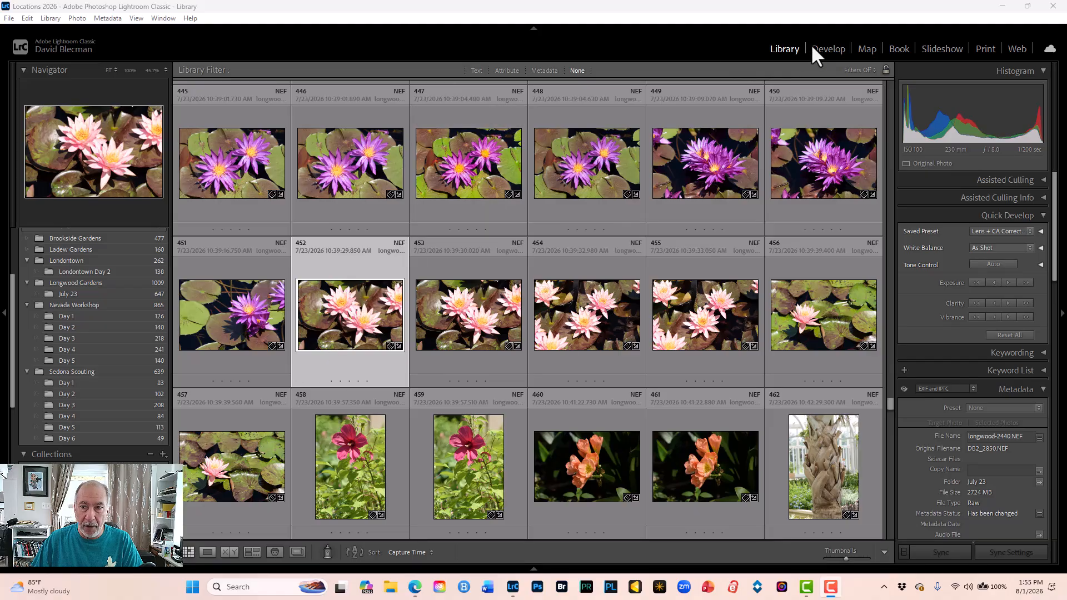
# - Open the selected water lily photo in Develop and show its Lens Corrections settings
pyautogui.click(828, 49)
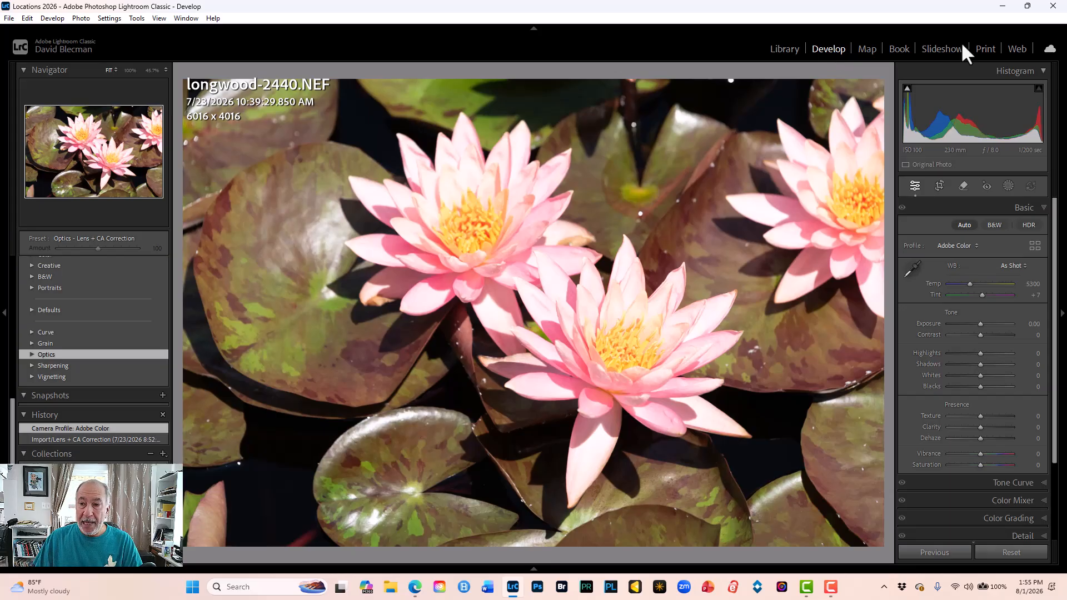
pyautogui.scroll(-4, 941, 289)
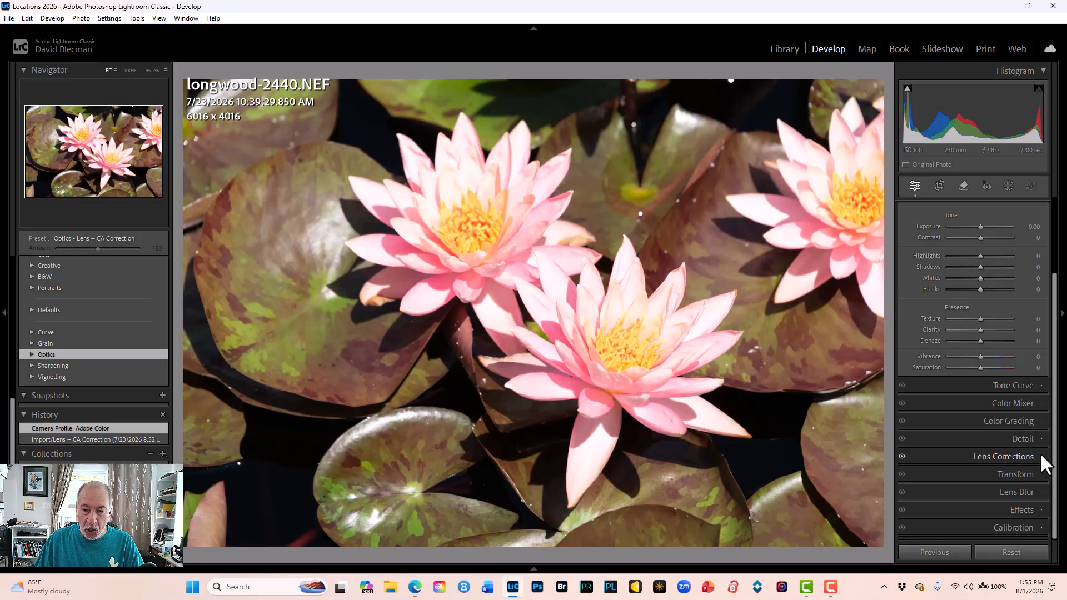
pyautogui.click(1039, 452)
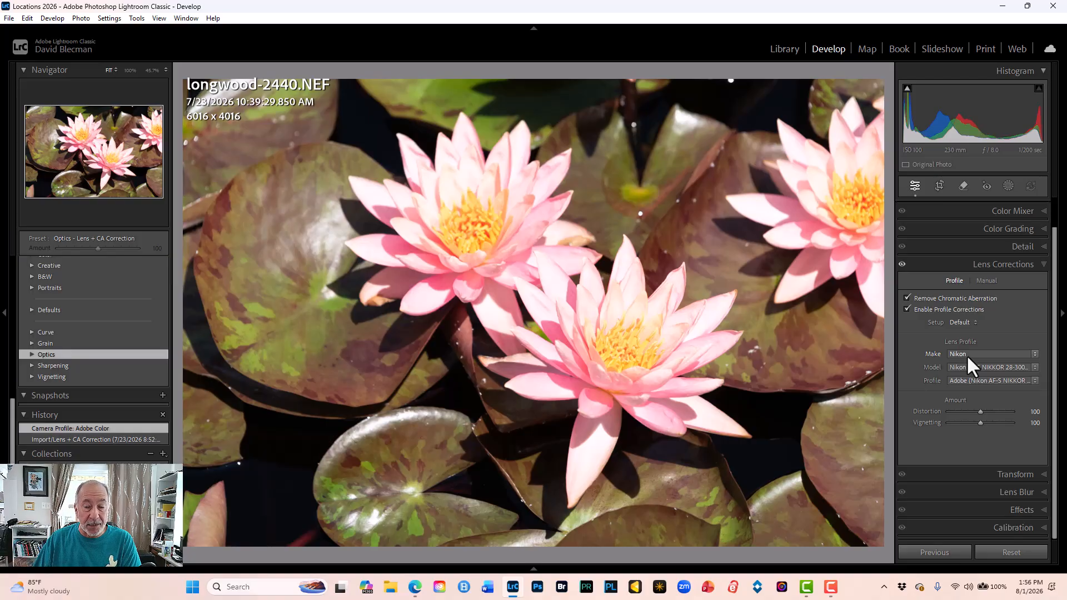
# - Compare the photo with lens profile corrections disabled and enabled, ending with them enabled
pyautogui.click(906, 309)
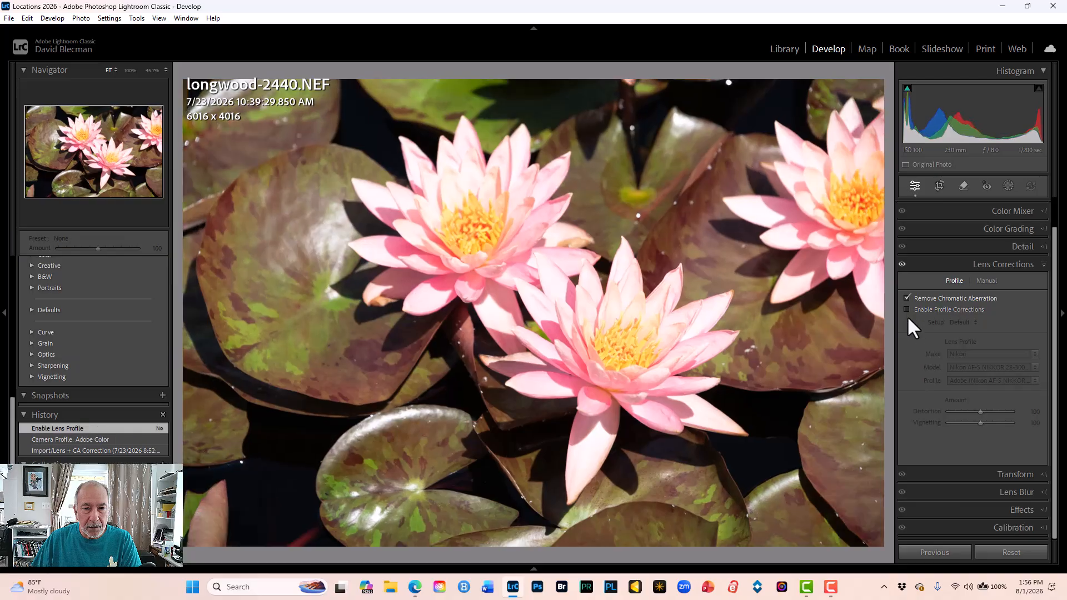
pyautogui.click(904, 307)
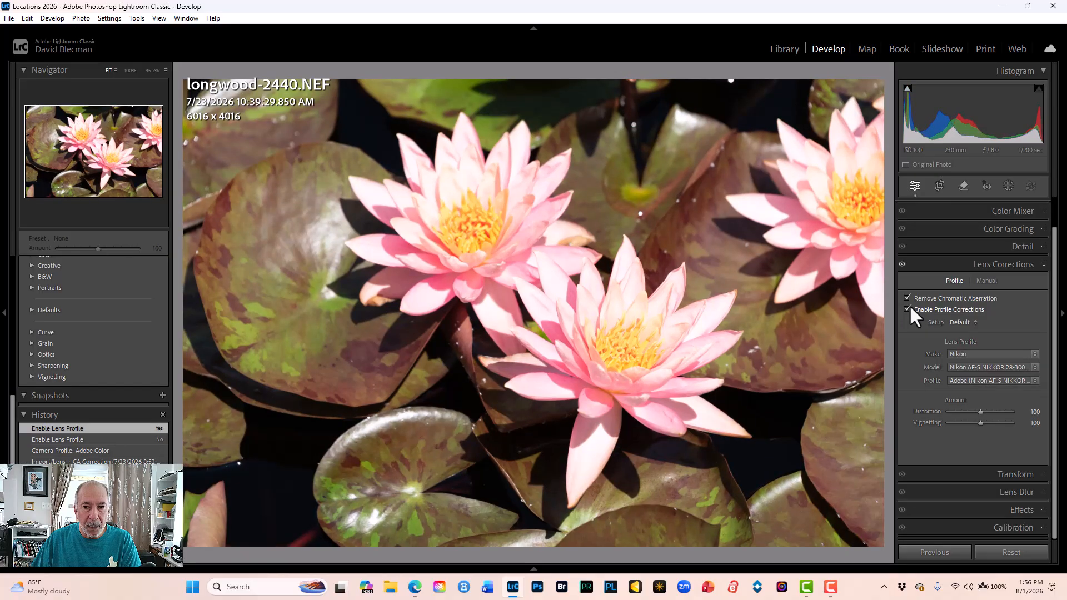
pyautogui.click(908, 309)
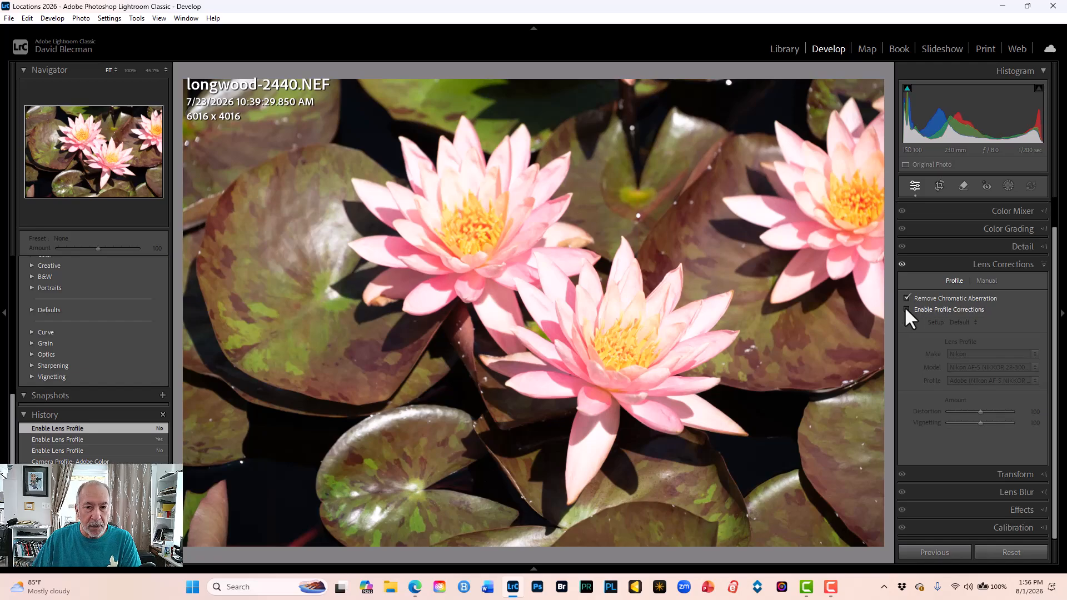
pyautogui.click(907, 309)
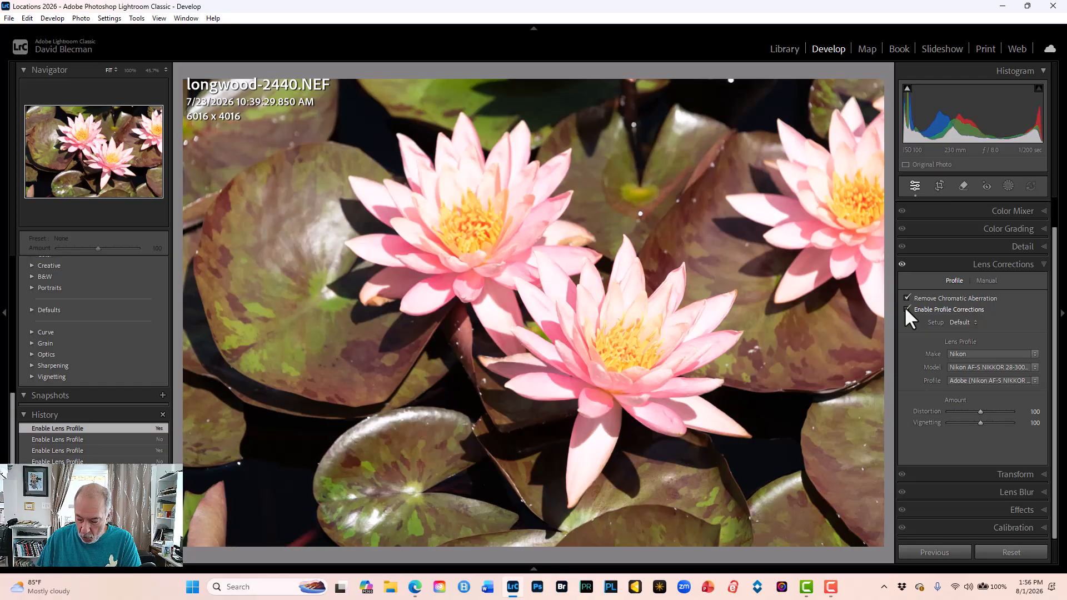
# - On the next photo, enable Remove Chromatic Aberration and Profile Corrections, and apply the Auto settings in Basic
pyautogui.press('Right')
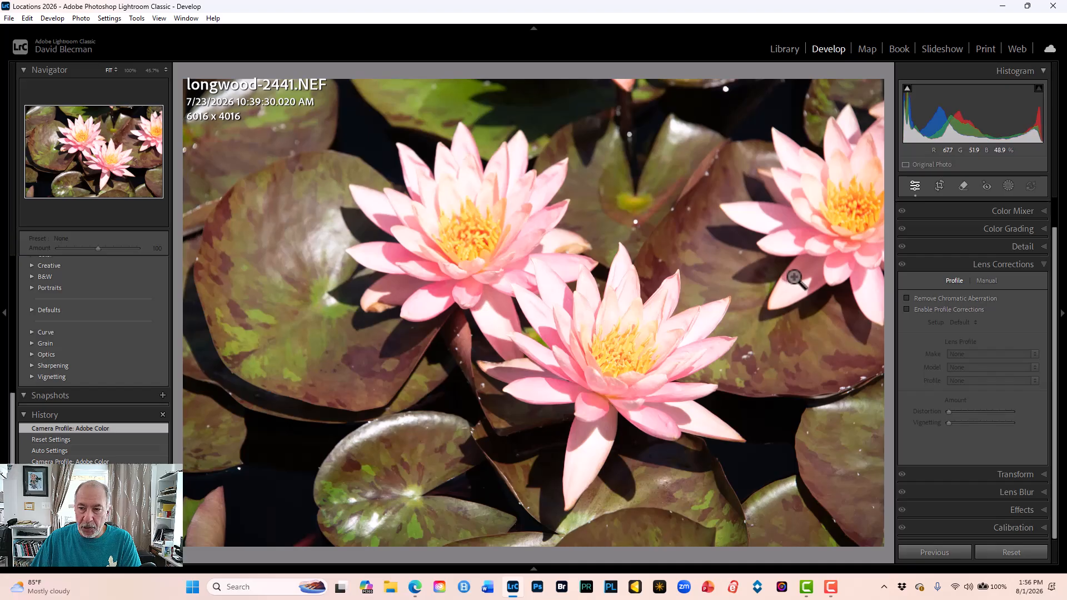
pyautogui.click(906, 309)
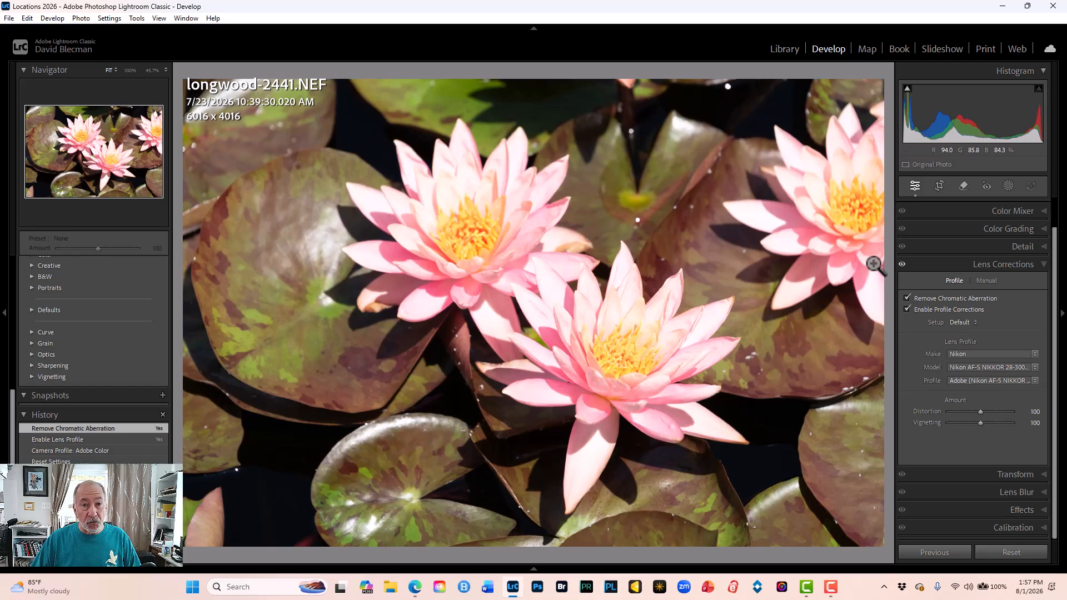
pyautogui.scroll(1, 1011, 240)
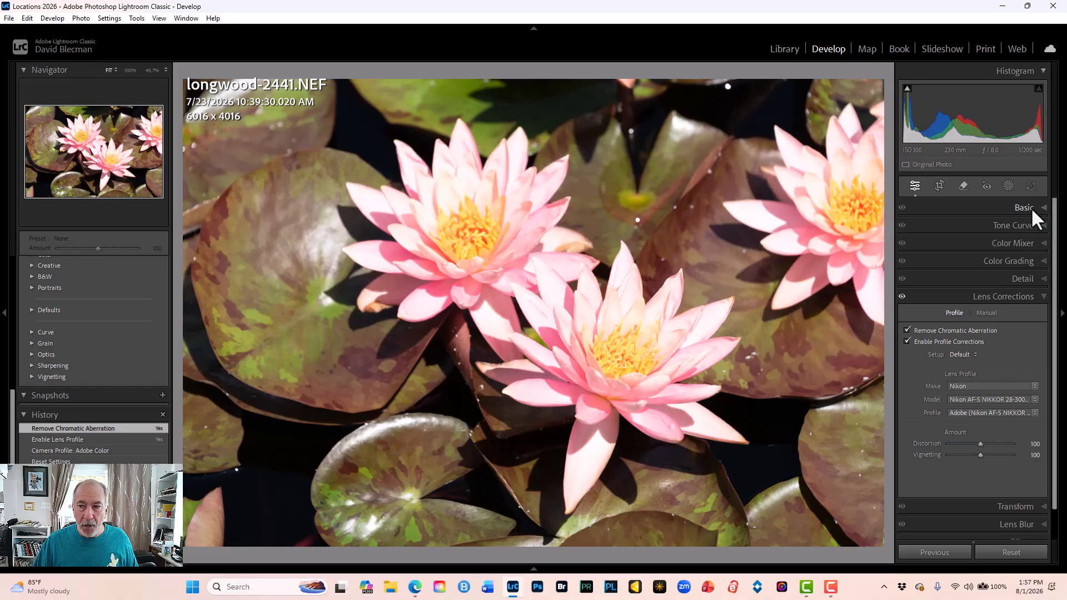
pyautogui.click(1047, 209)
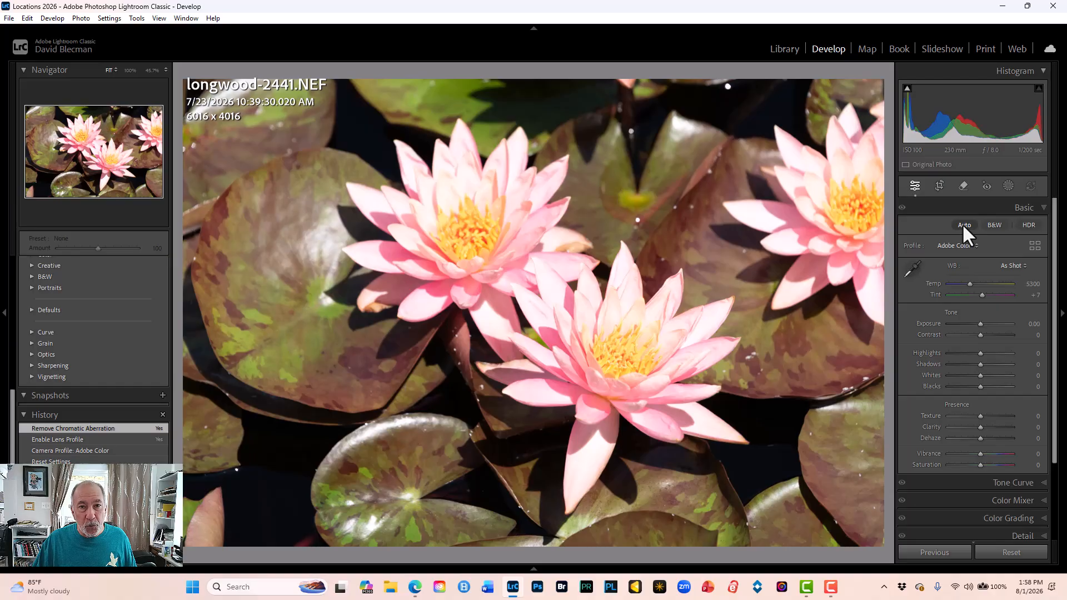
pyautogui.click(962, 224)
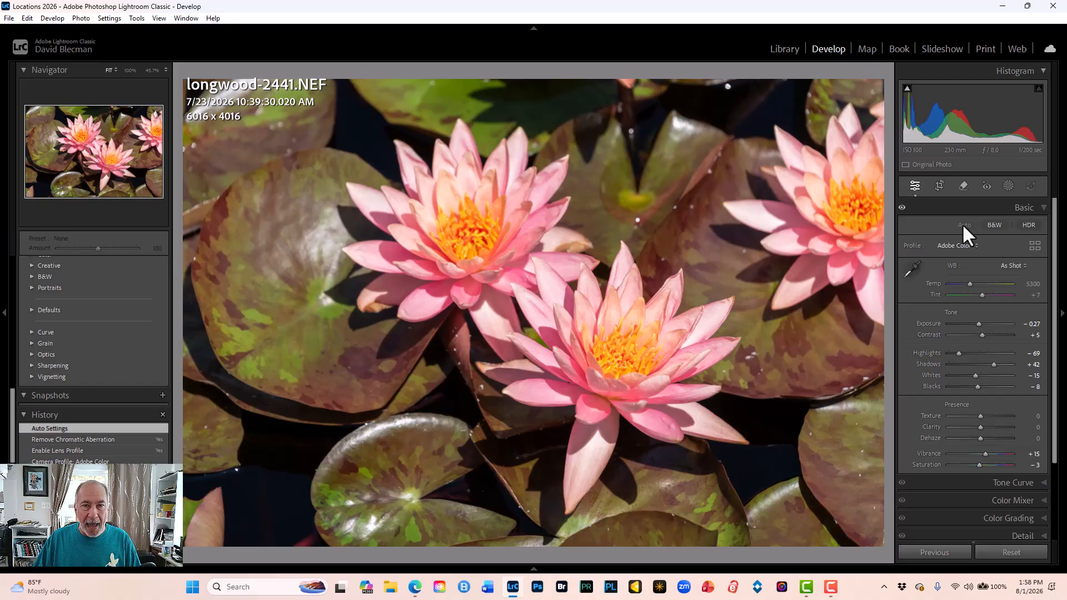
# - Compare the auto-adjusted photo with its Before version, ending on the edited version
pyautogui.press('\\')
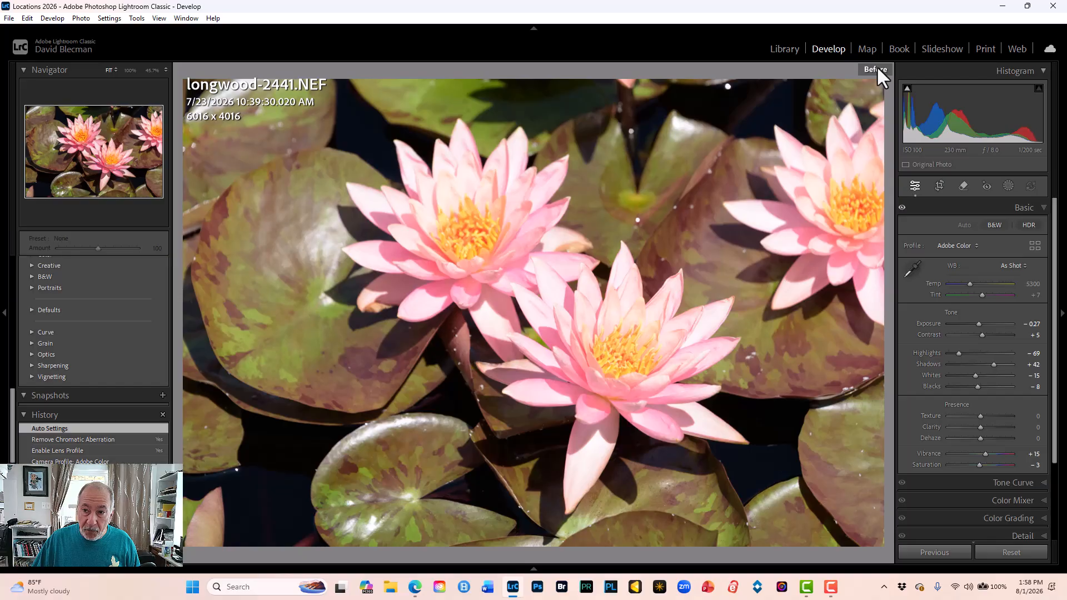
pyautogui.press('\\')
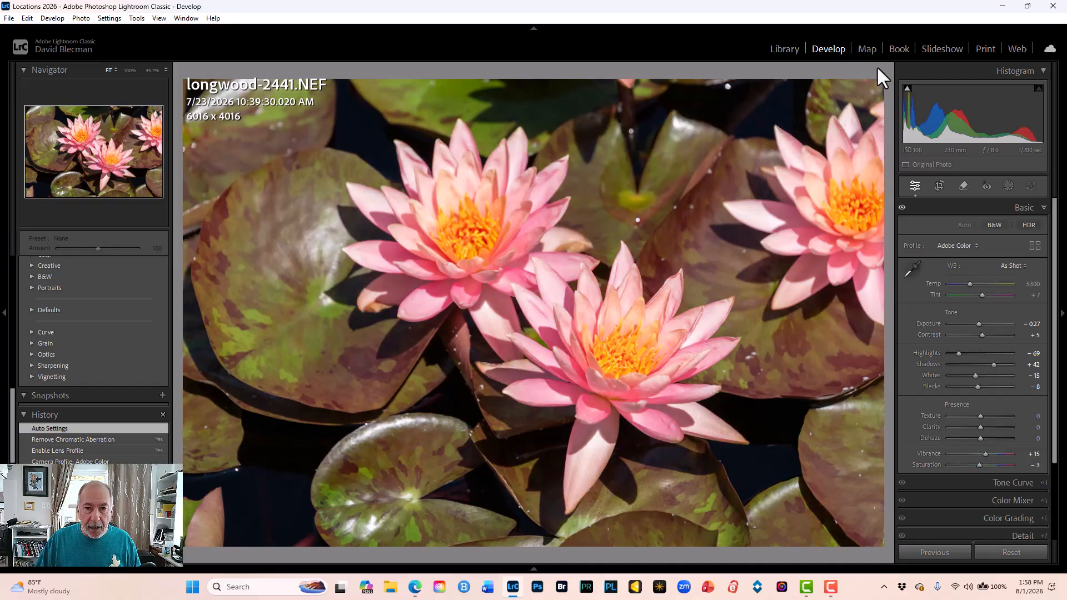
pyautogui.press('\\')
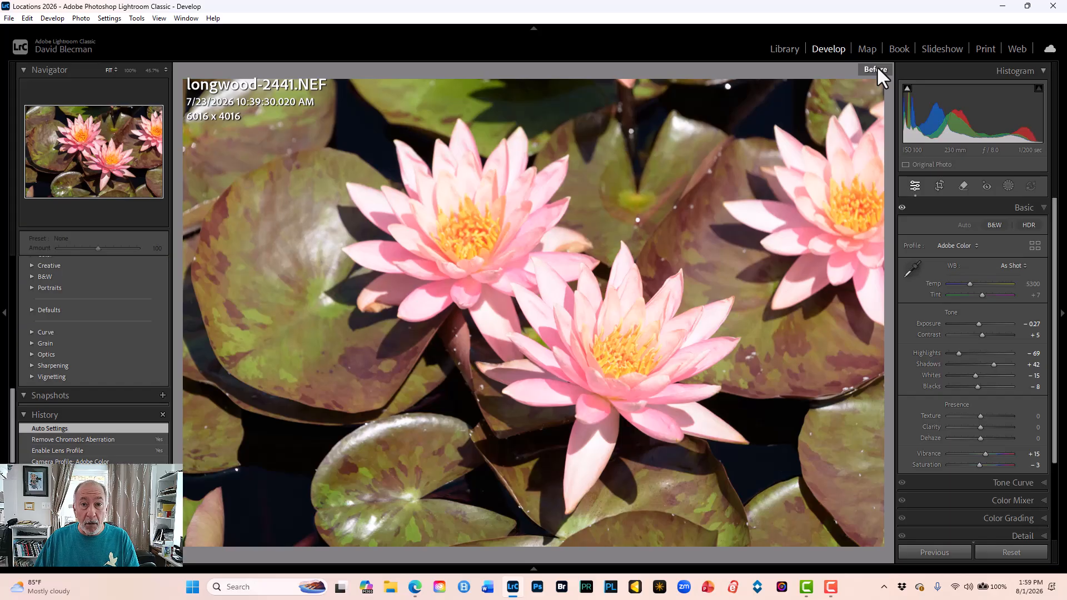
pyautogui.press('\\')
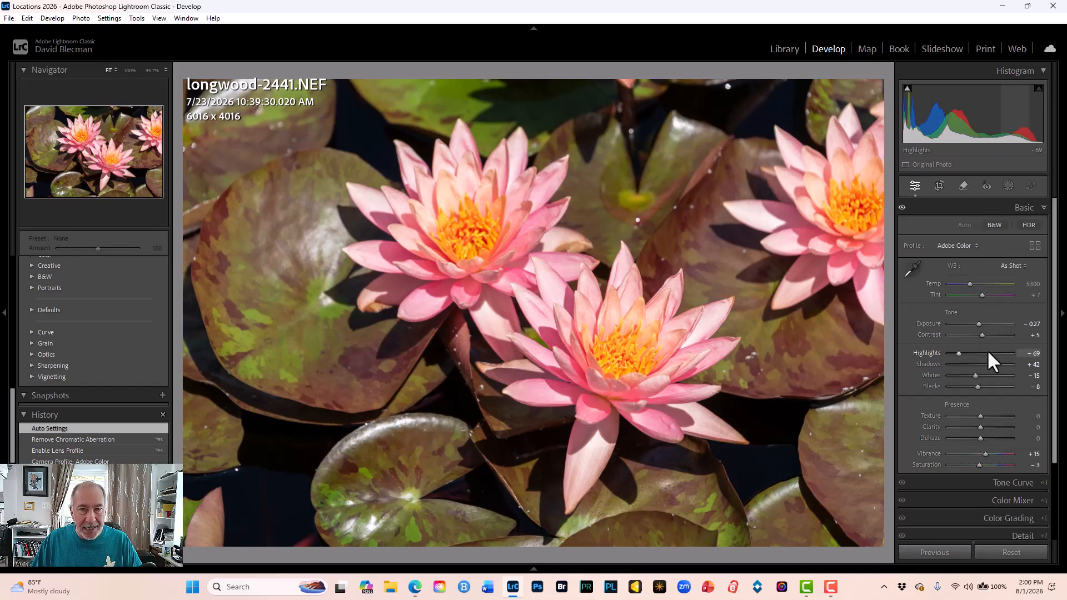
# - Set Highlights to -100 and inspect the petals and centres of the two main flowers
pyautogui.click(453, 198)
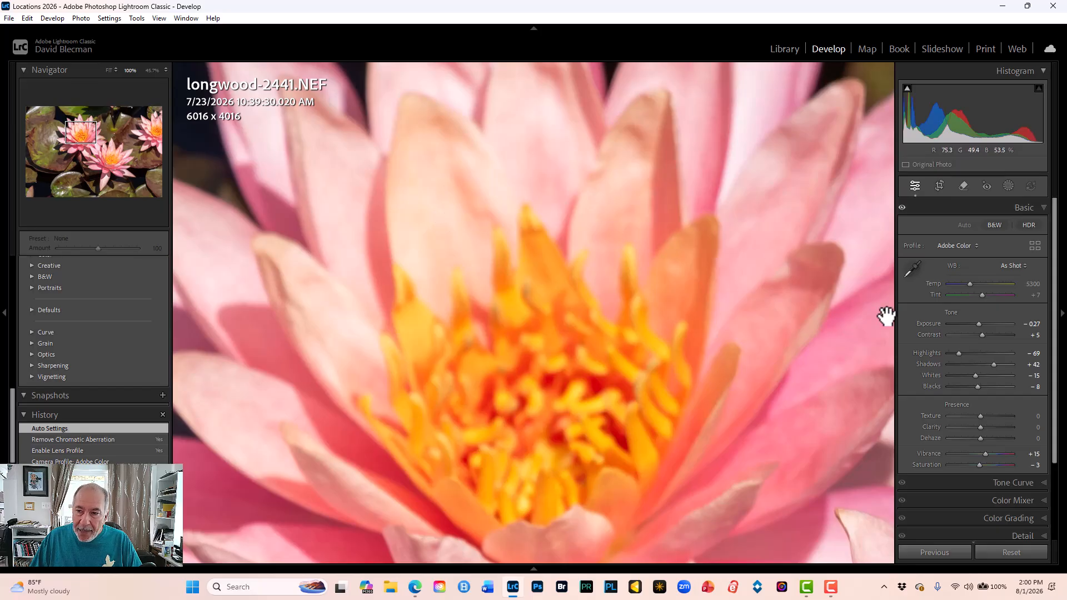
pyautogui.moveTo(958, 353); pyautogui.dragTo(948, 352)
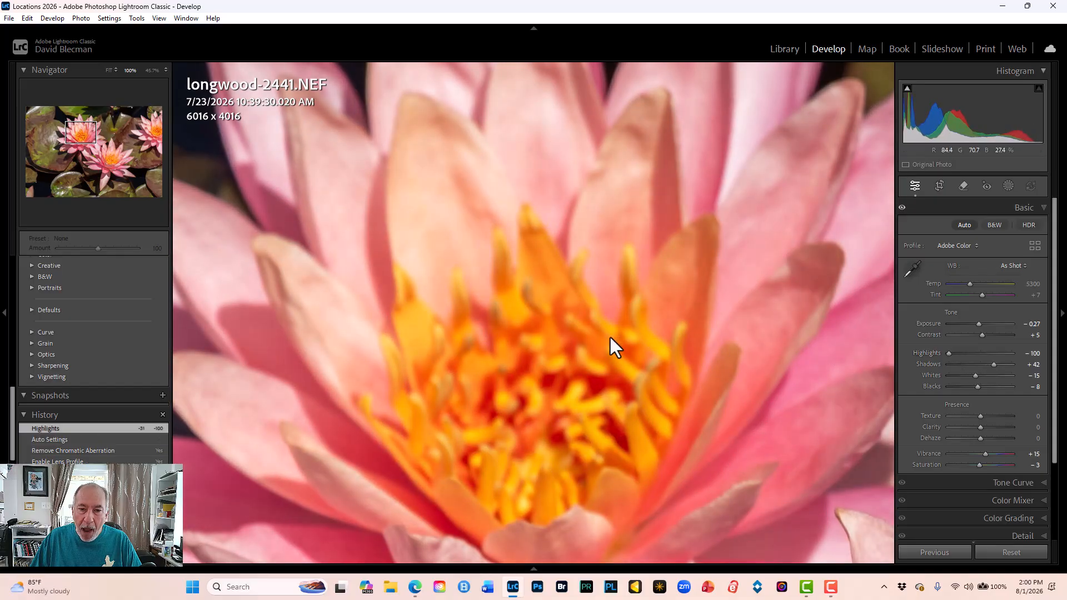
pyautogui.click(609, 336)
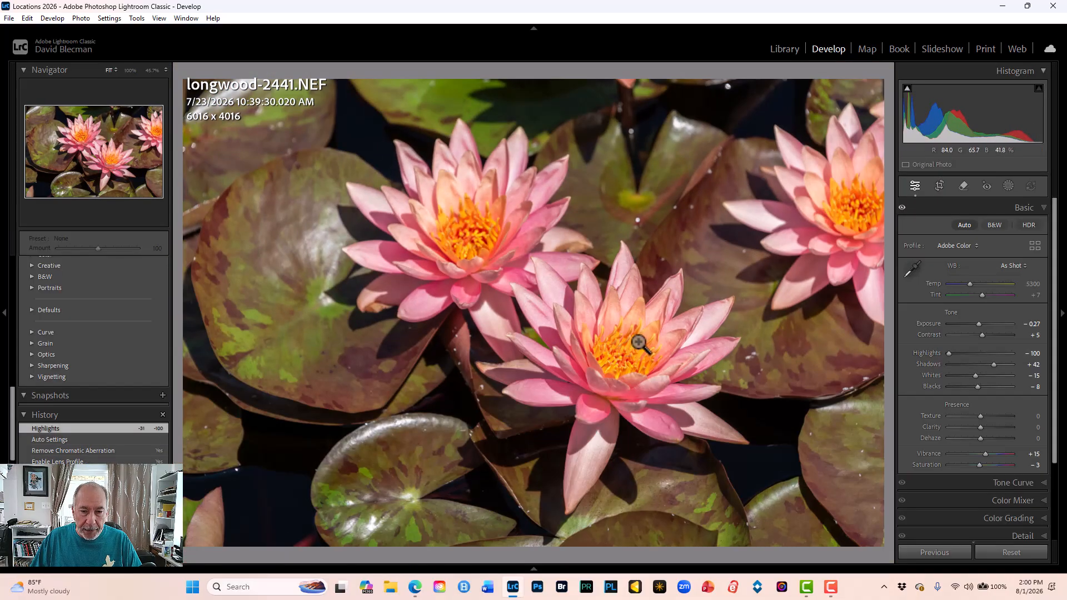
pyautogui.click(468, 221)
pyautogui.click(468, 220)
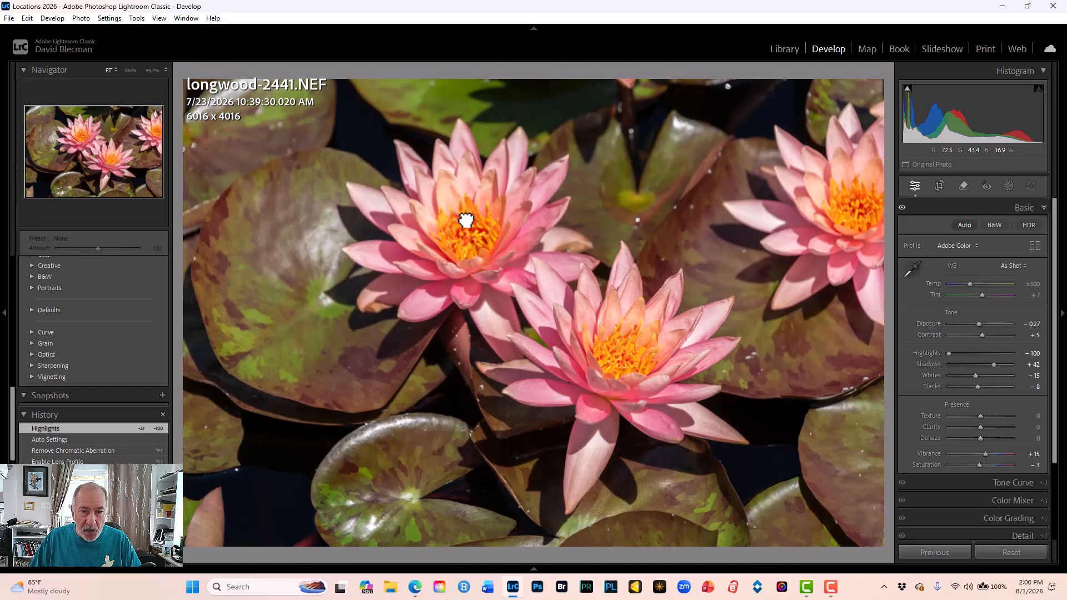
pyautogui.click(629, 340)
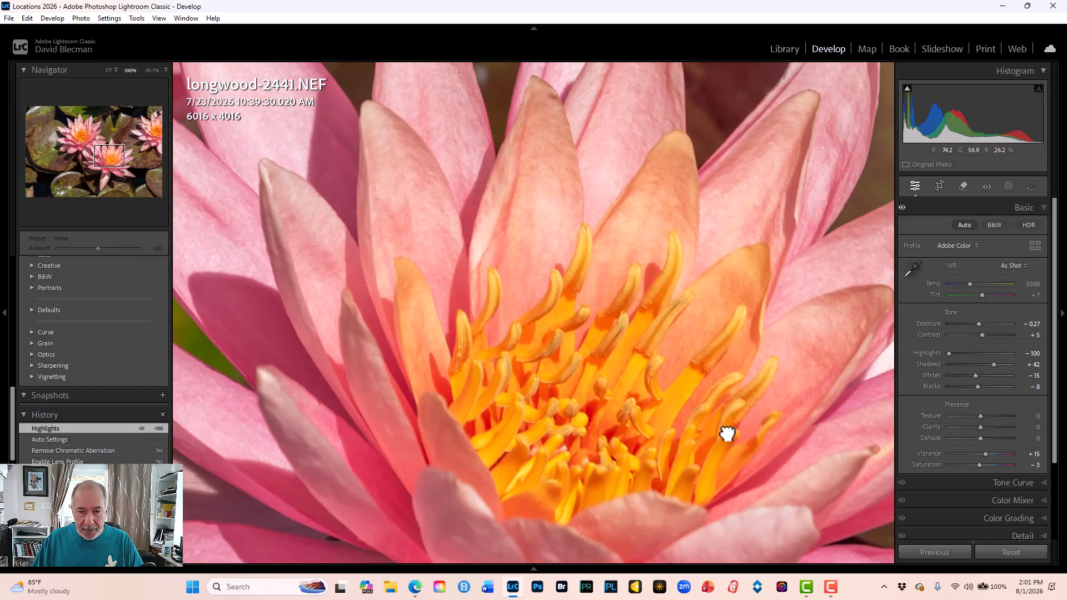
pyautogui.click(698, 393)
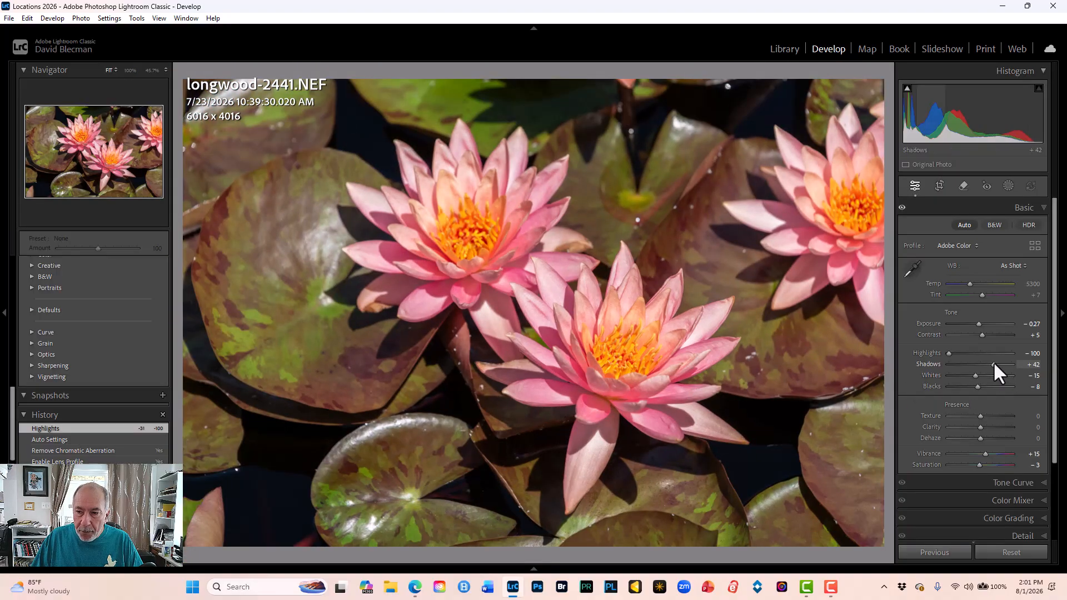
# - Set Shadows to +75 and Whites to -46, and compare the edited photo with its Before version
pyautogui.moveTo(992, 361); pyautogui.dragTo(1003, 363)
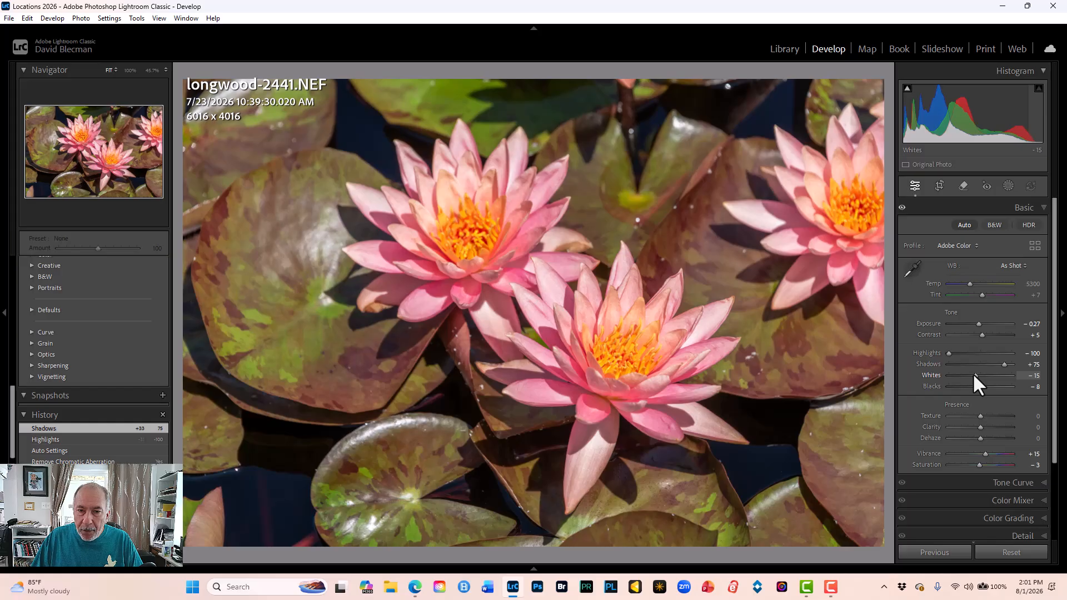
pyautogui.moveTo(973, 376); pyautogui.dragTo(963, 376)
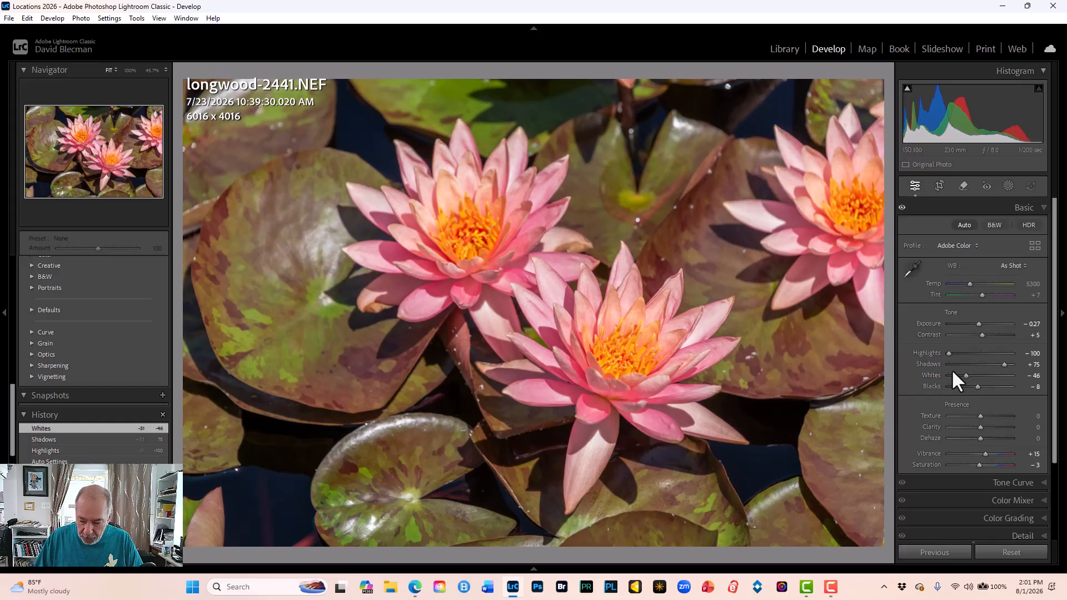
pyautogui.press('\\')
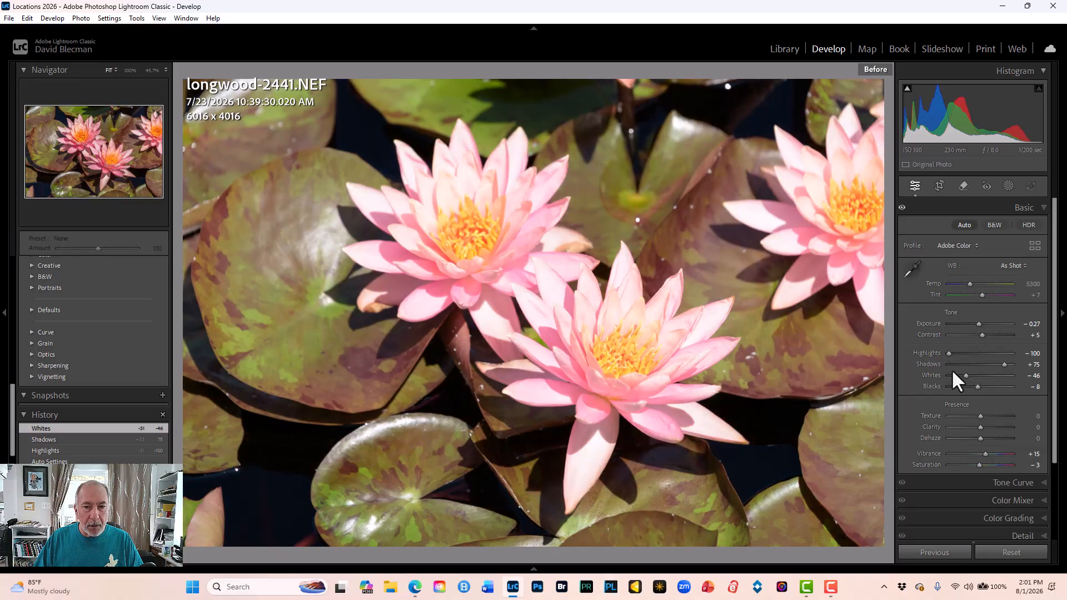
pyautogui.press('\\')
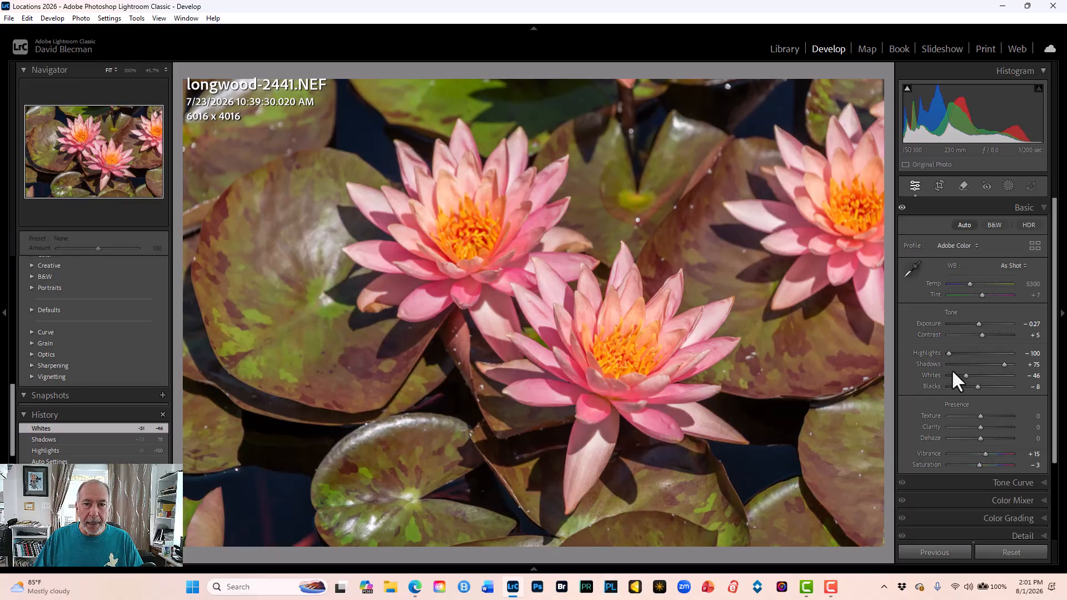
pyautogui.press('\\')
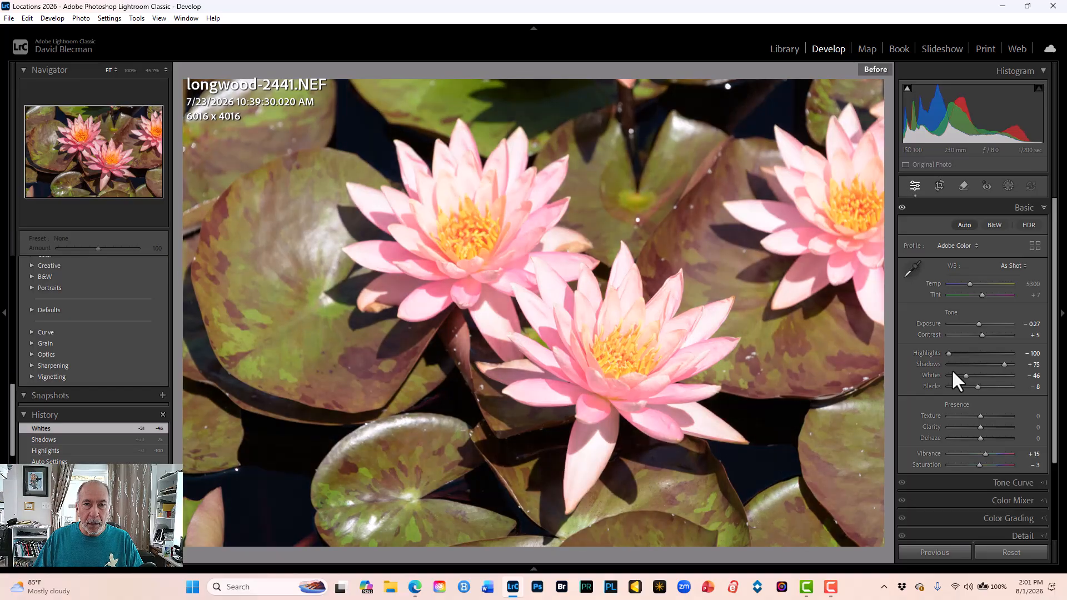
pyautogui.press('\\')
# - Move to the next water lily photo, try the Adaptive Color profile, and return to Adobe Color
pyautogui.press('Right')
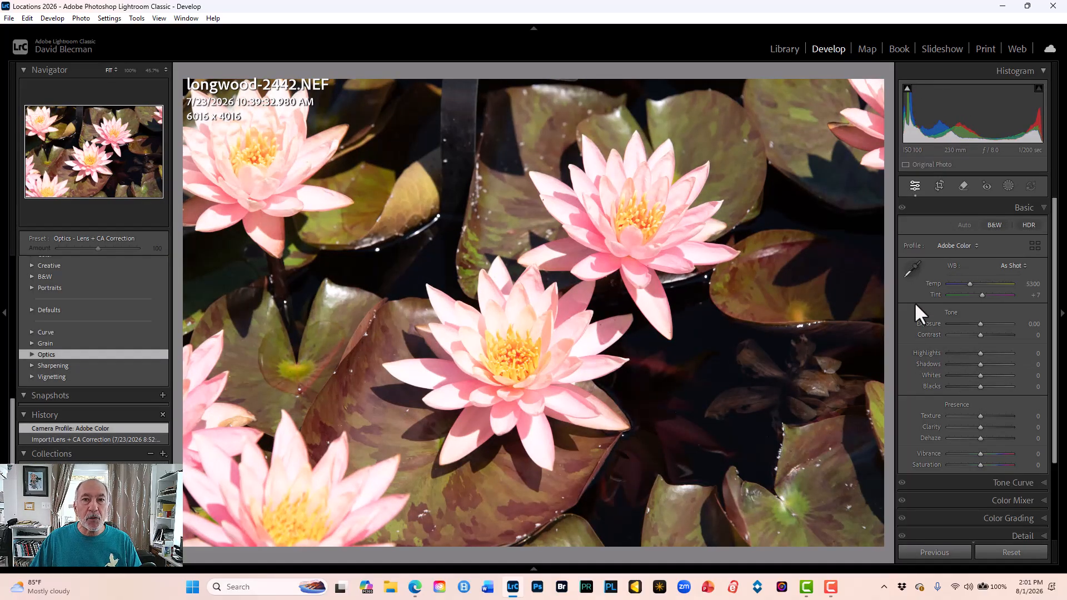
pyautogui.click(961, 245)
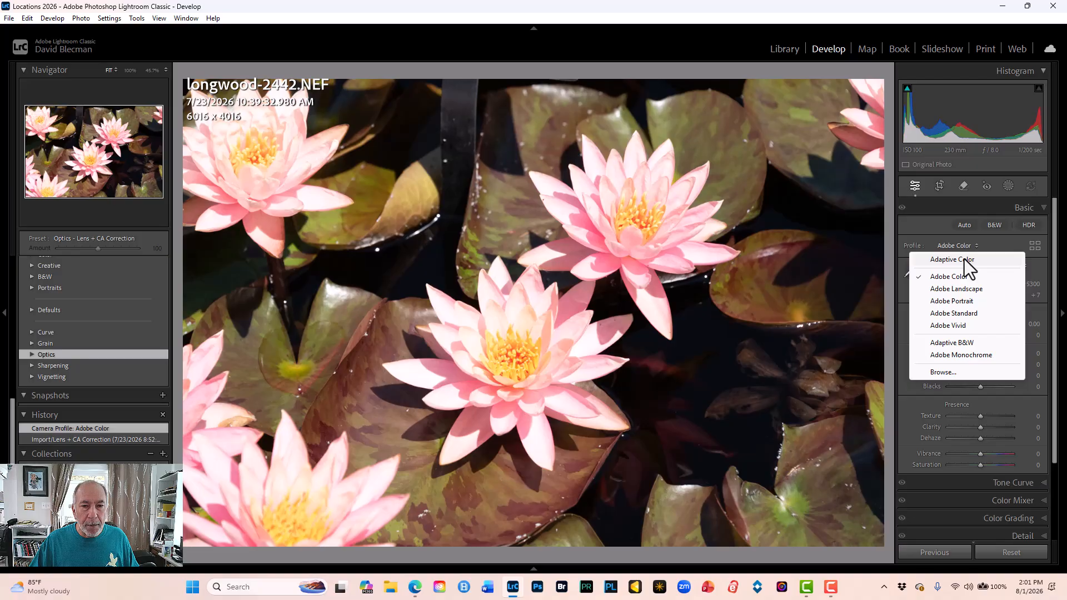
pyautogui.click(965, 259)
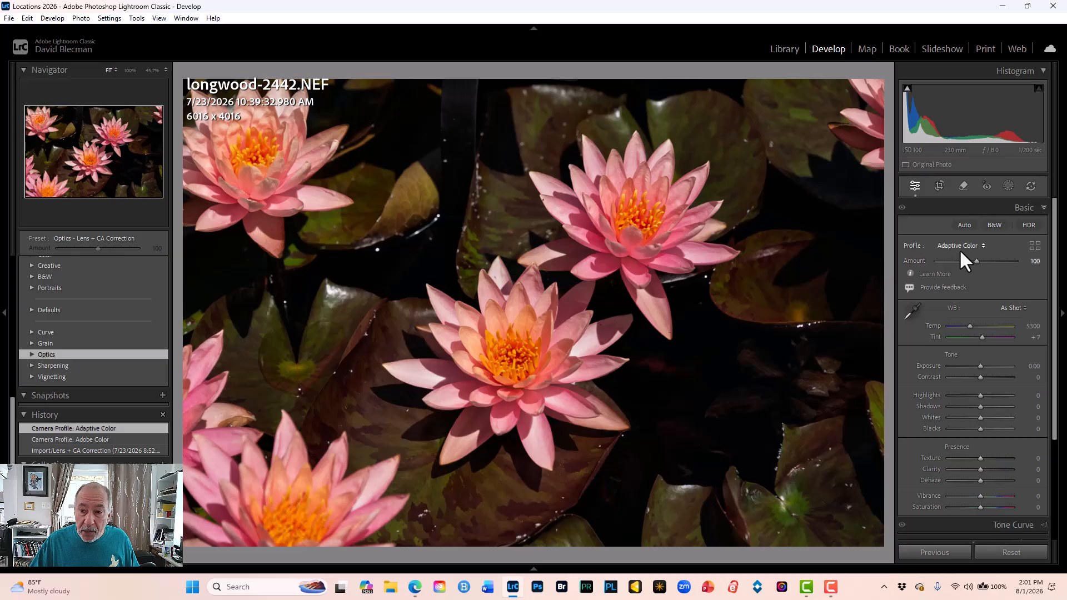
pyautogui.click(956, 245)
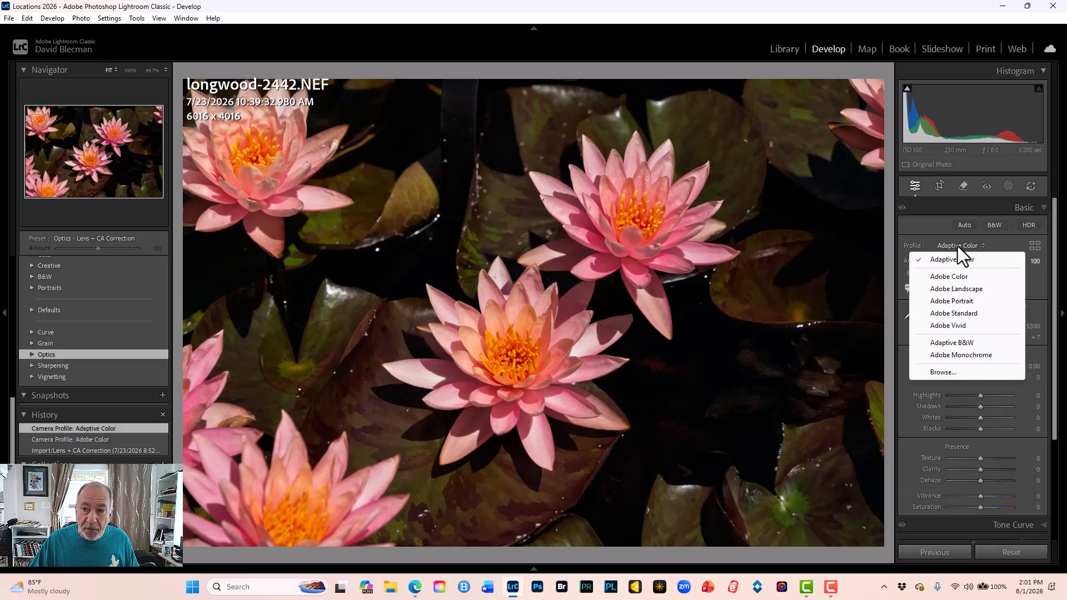
pyautogui.click(959, 276)
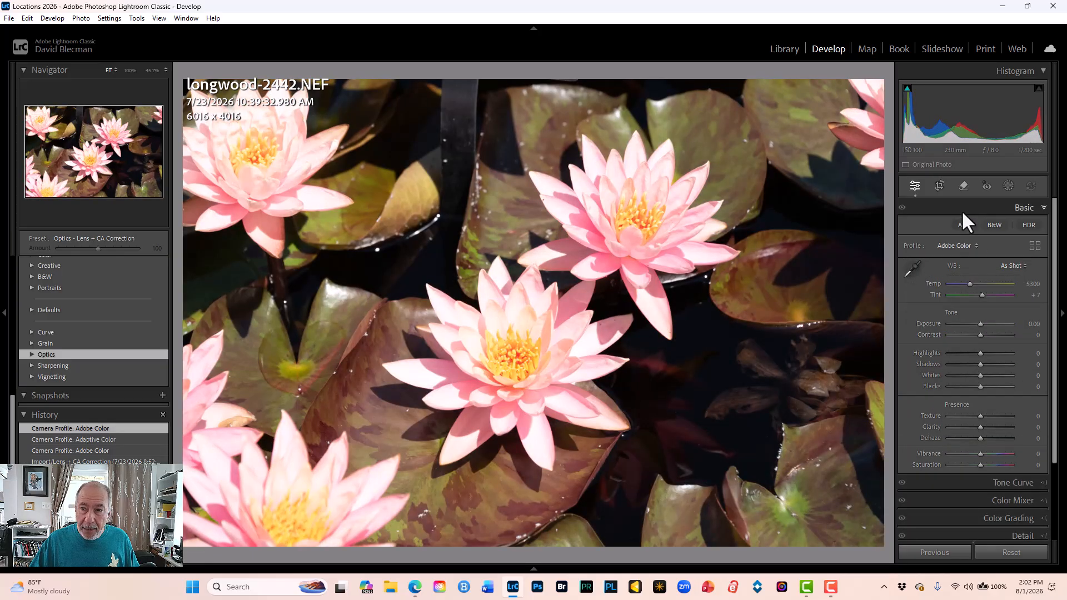
# - Apply the Auto settings to the photo and reset all of its Tone adjustments
pyautogui.click(964, 225)
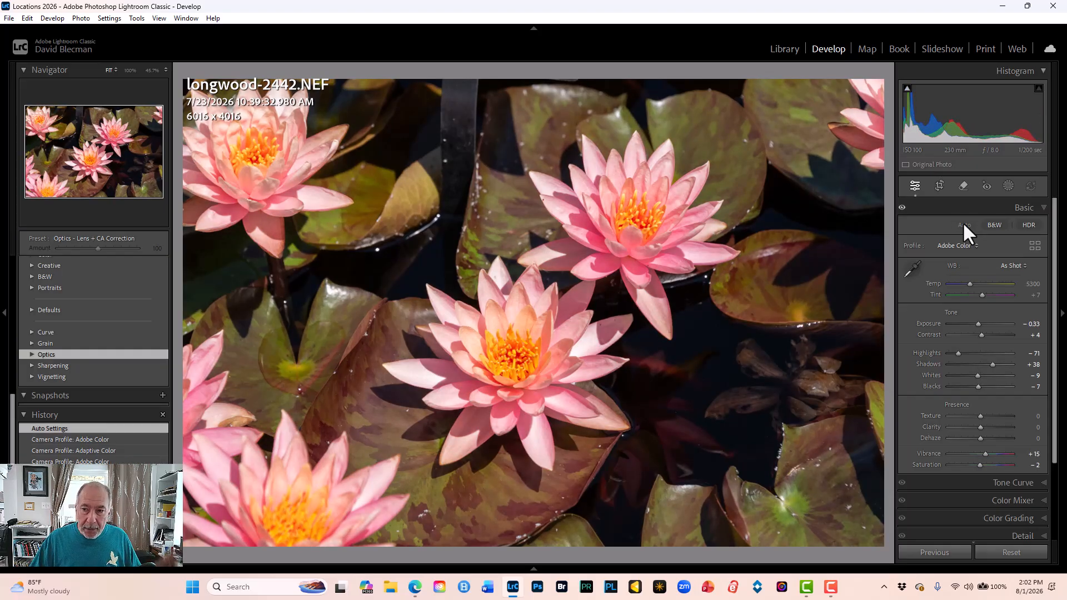
pyautogui.doubleClick(949, 312)
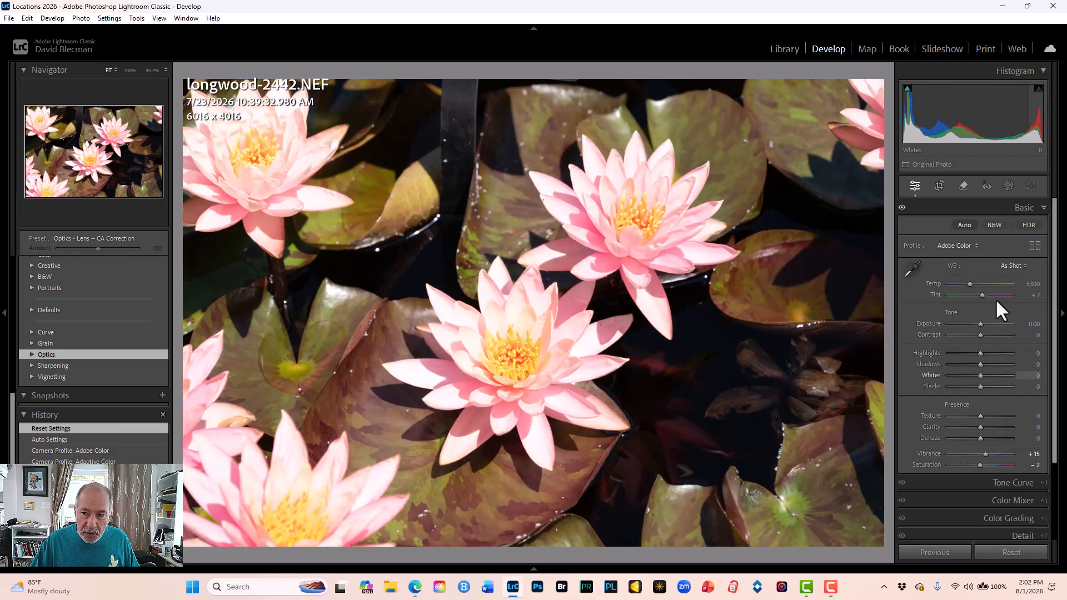
# - Switch the photo's profile to Adaptive Color, apply the Auto settings, and reset its Tone adjustments
pyautogui.click(953, 245)
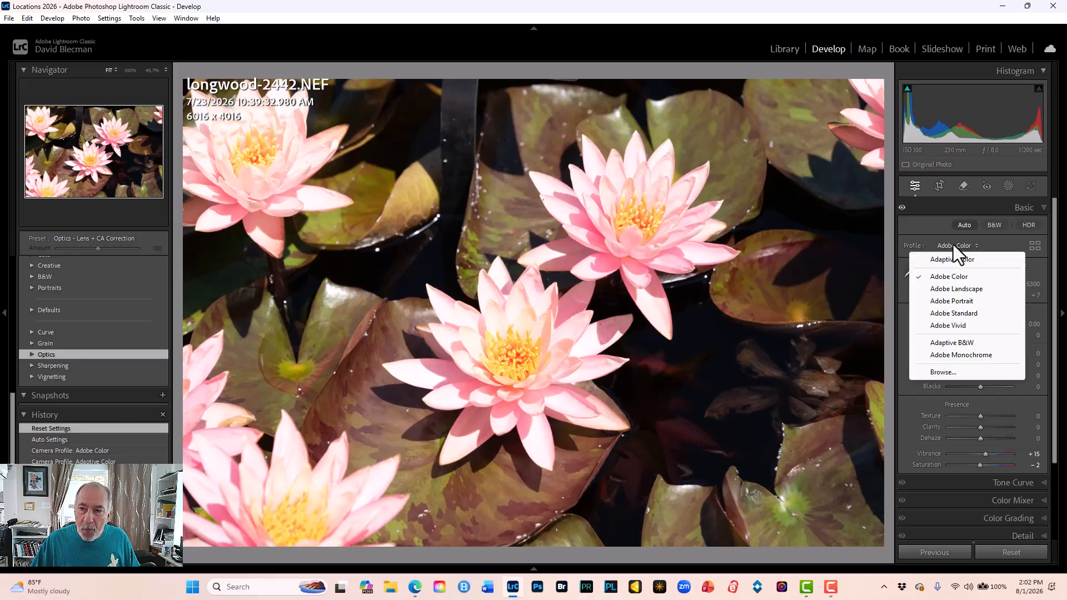
pyautogui.click(949, 261)
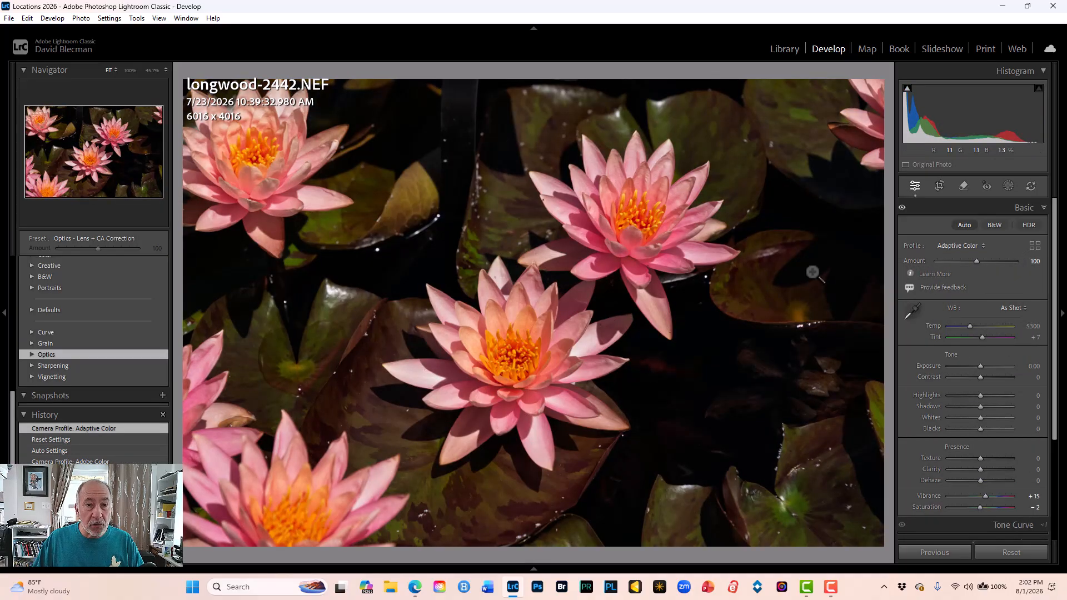
pyautogui.click(963, 226)
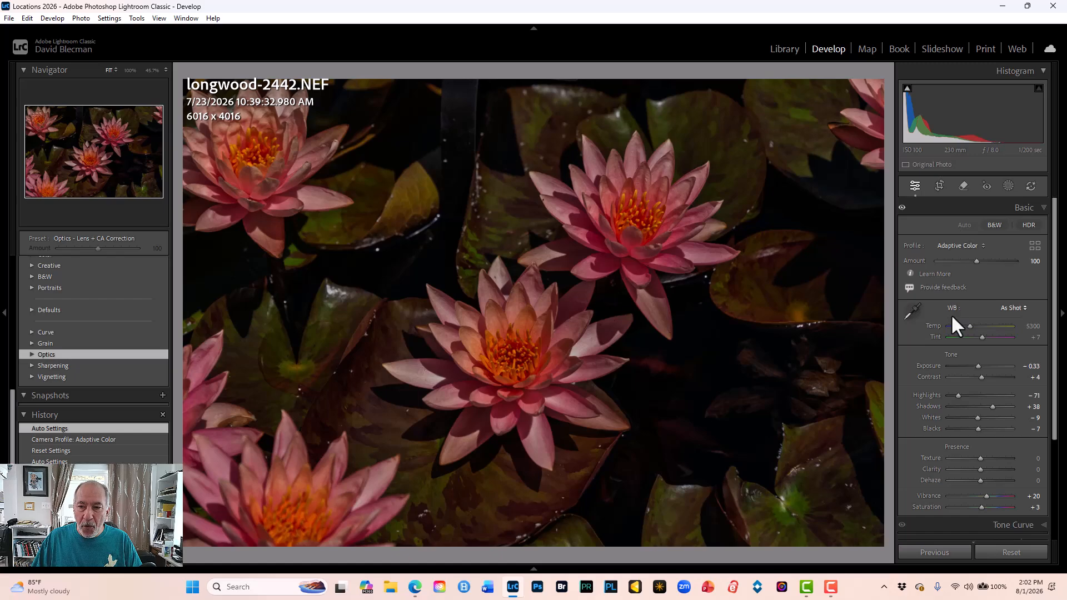
pyautogui.doubleClick(951, 354)
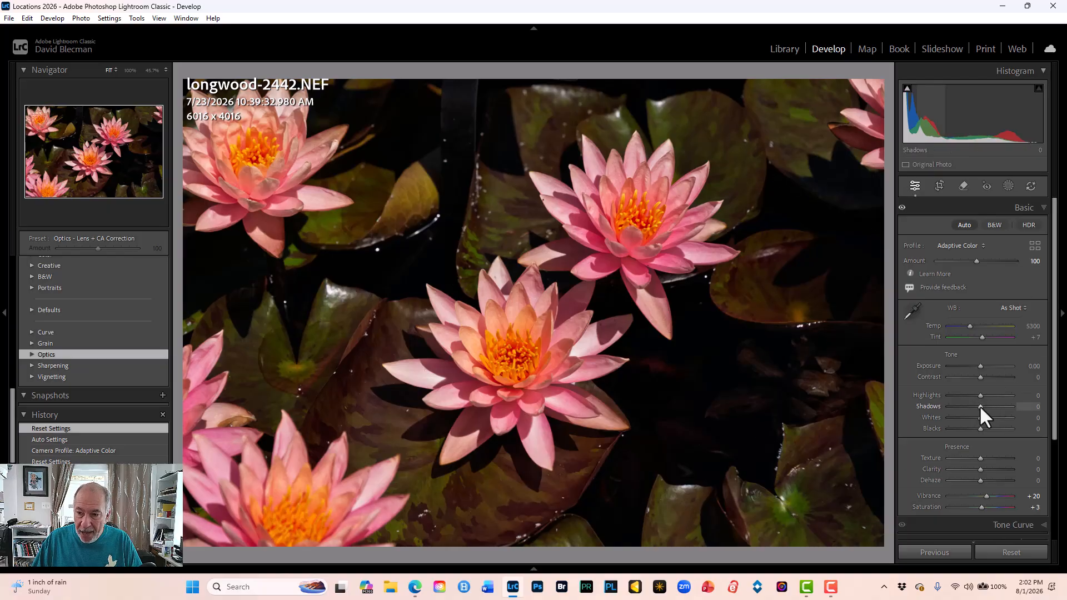
# - Set Shadows to +100 and Exposure to +0.26, and compare the edited photo with its Before version
pyautogui.moveTo(979, 405); pyautogui.dragTo(1010, 405)
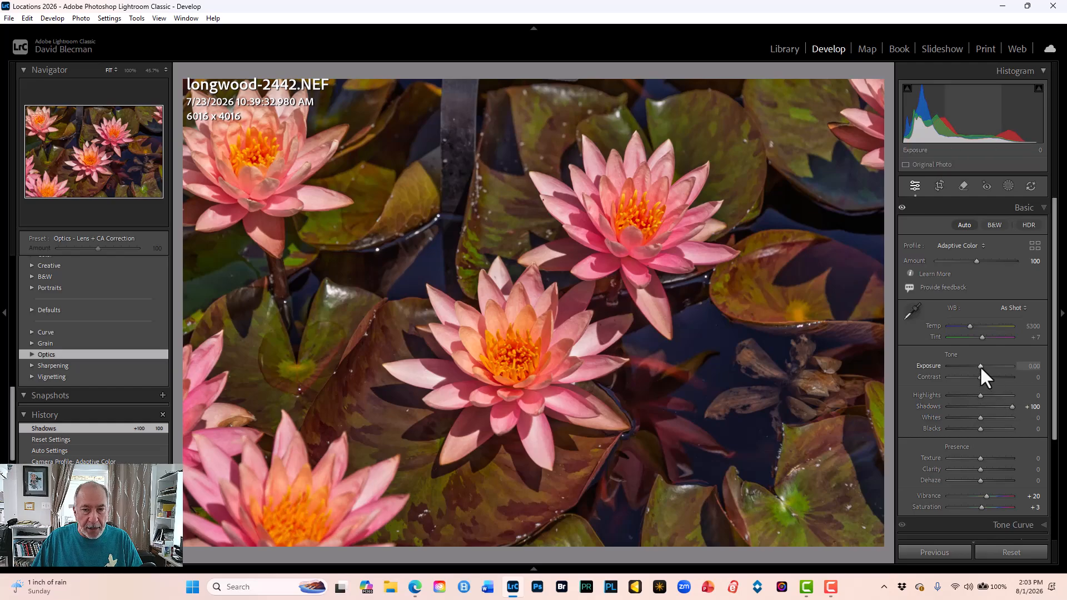
pyautogui.moveTo(978, 366); pyautogui.dragTo(981, 366)
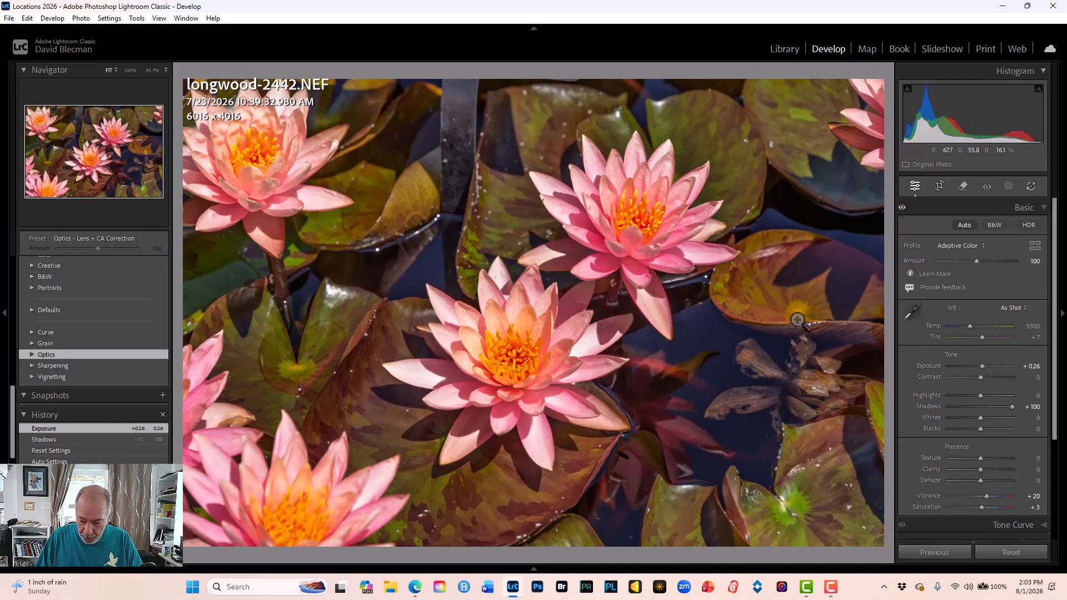
pyautogui.press('\\')
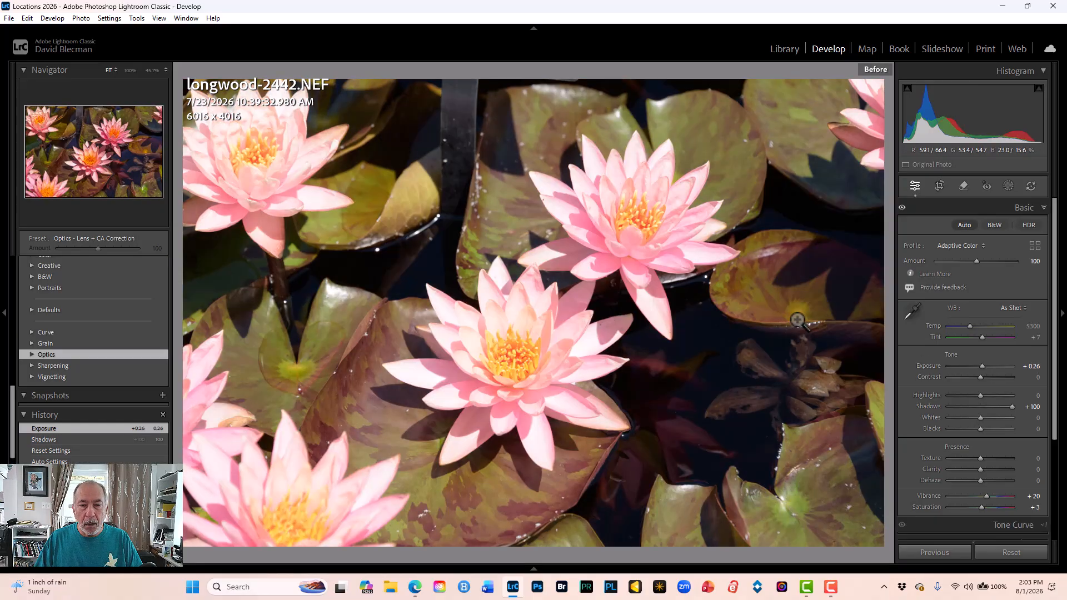
pyautogui.press('\\')
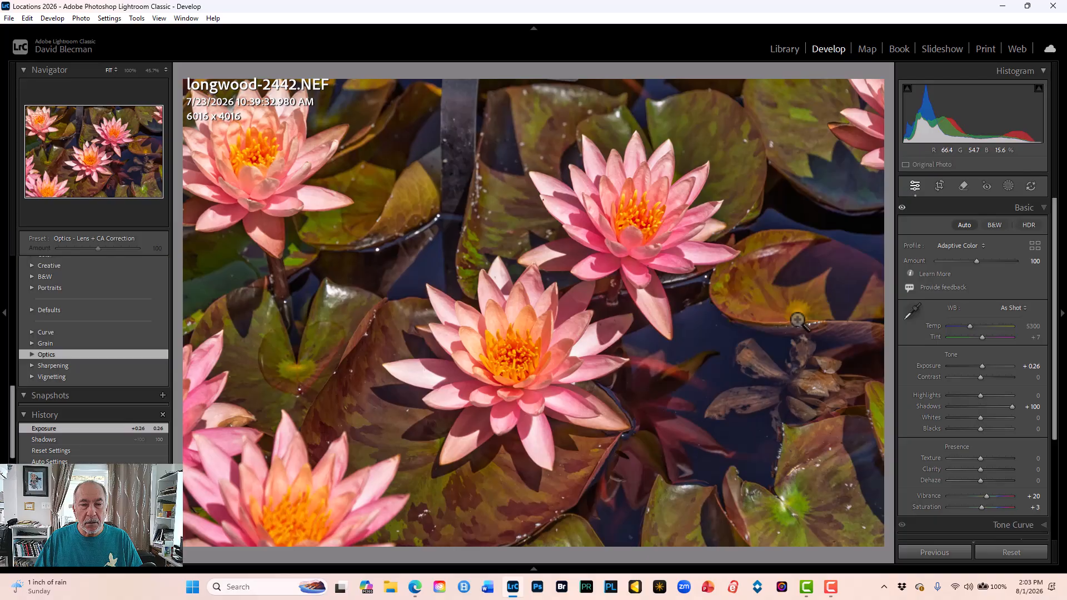
pyautogui.press('\\')
pyautogui.press('\\')
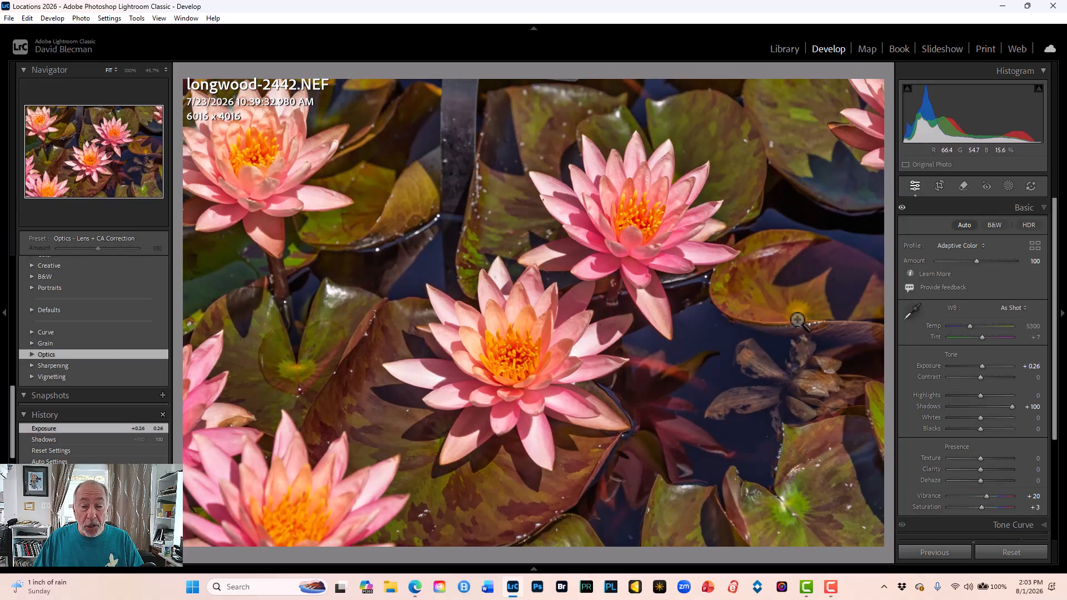
# - Move to the next photo, longwood-2443.NEF, try the Adaptive Color profile, and return to Adobe Color
pyautogui.press('Right')
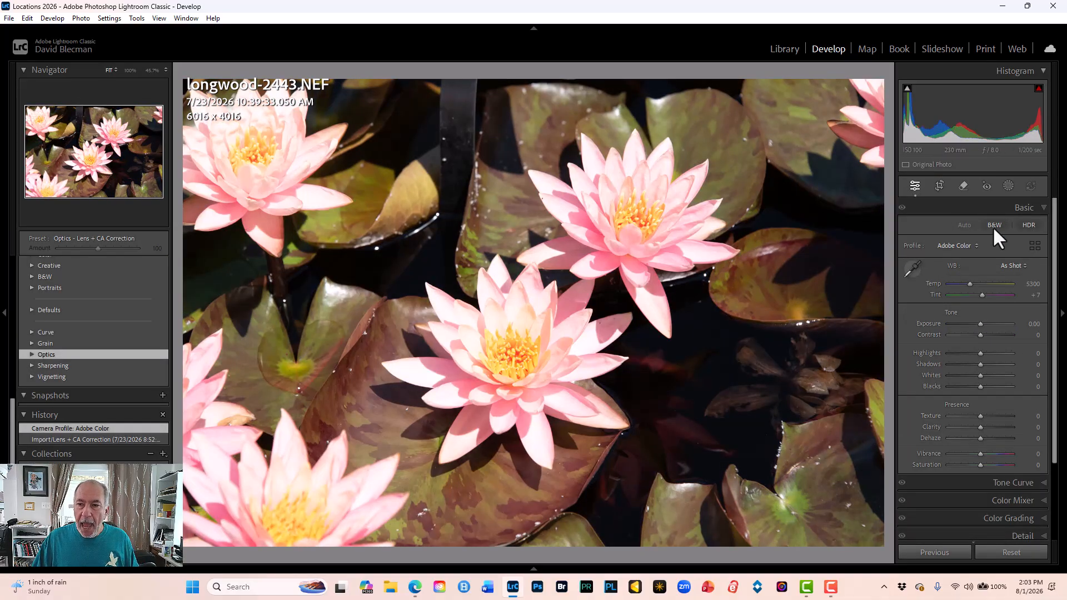
pyautogui.click(956, 245)
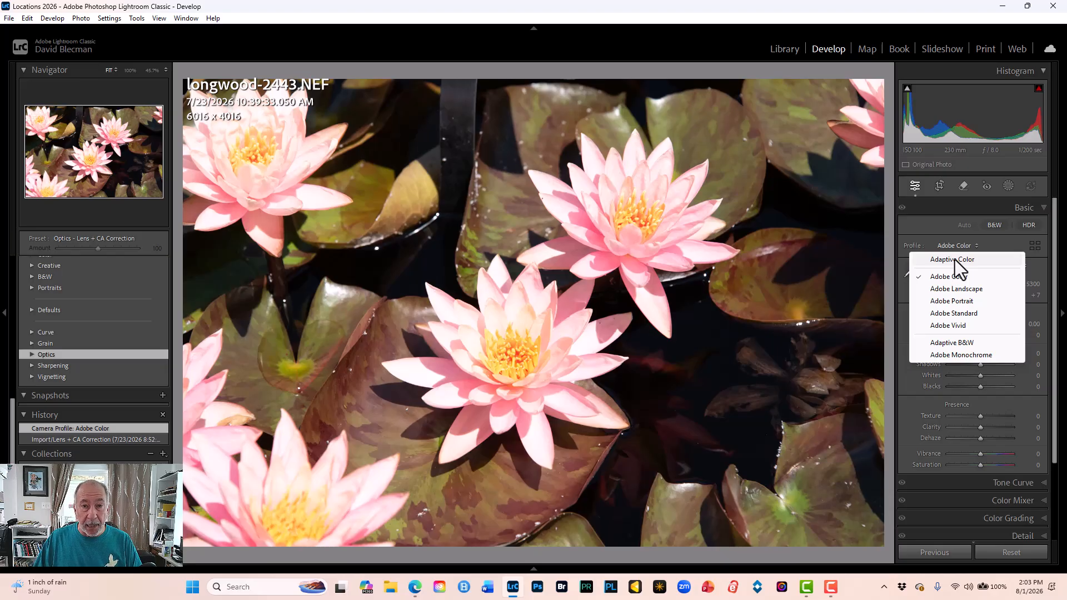
pyautogui.click(955, 259)
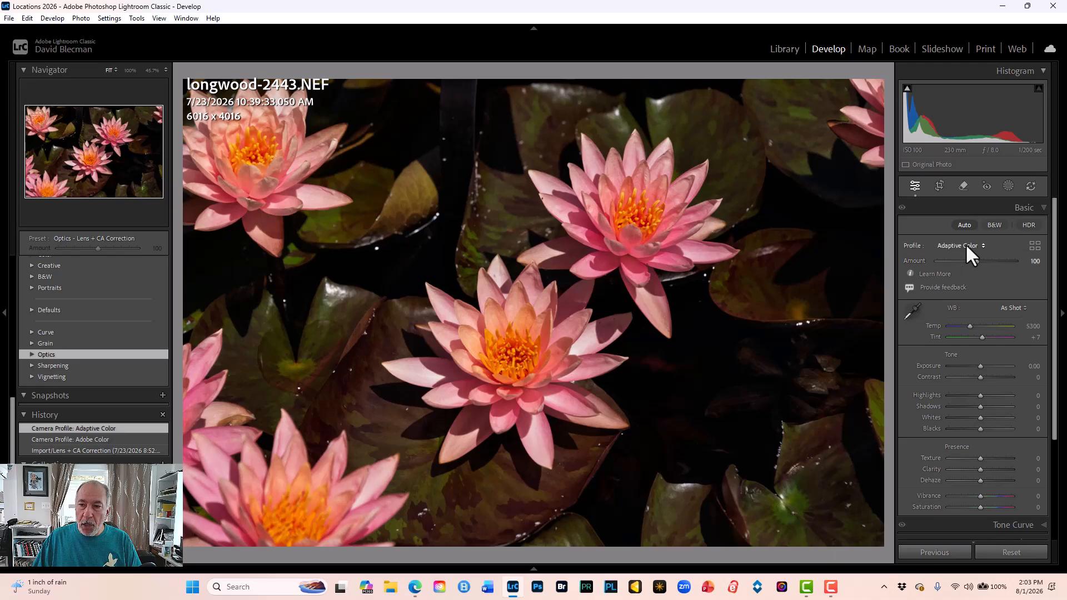
pyautogui.click(966, 246)
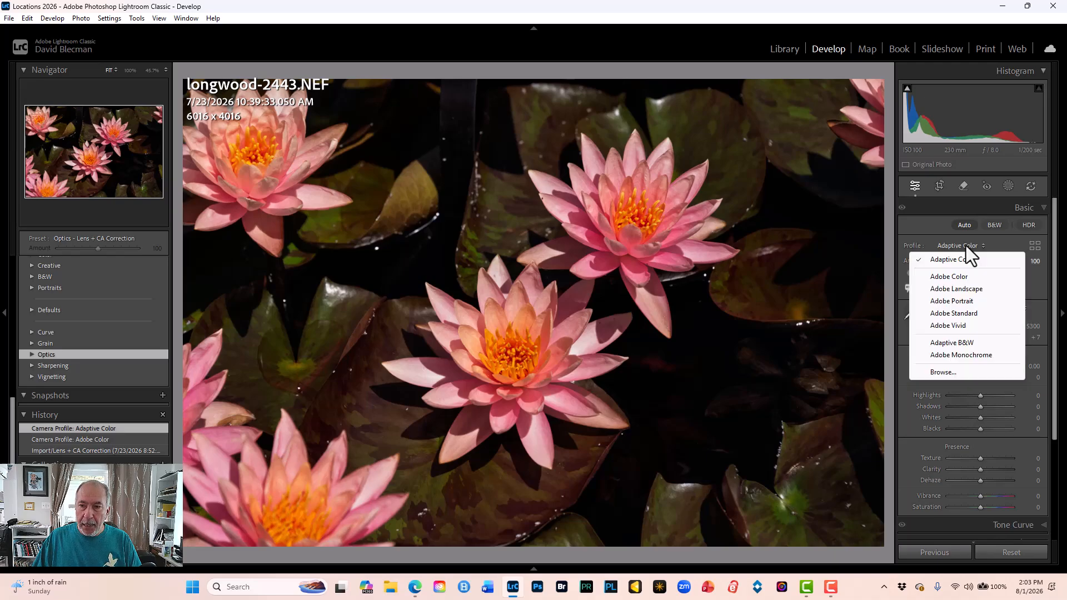
pyautogui.click(952, 277)
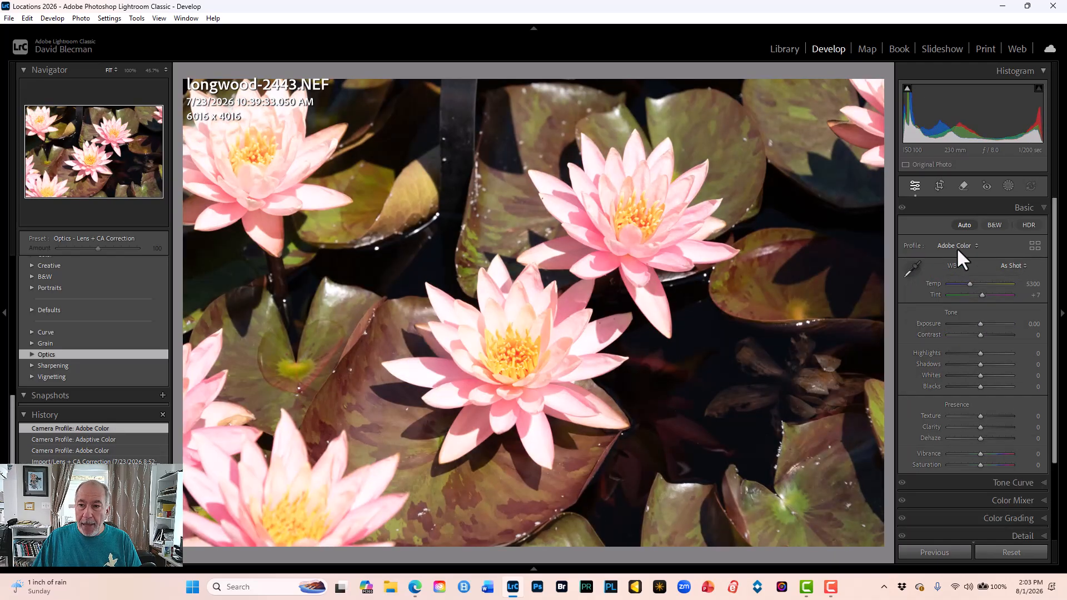
# - Apply the Auto settings and lower Highlights to -100 while checking the central flower's petals at 100%
pyautogui.click(965, 224)
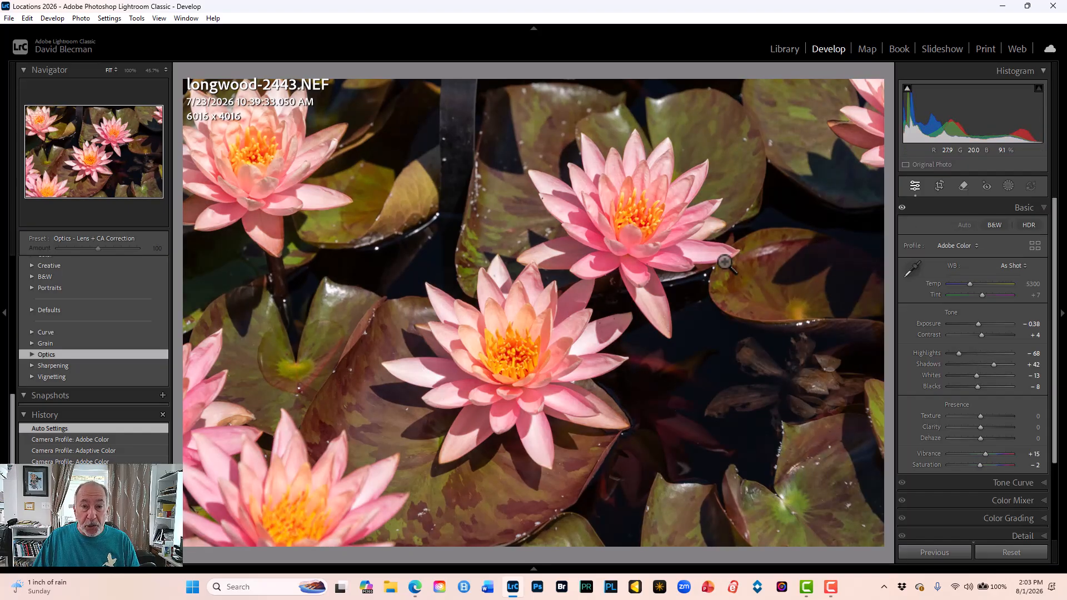
pyautogui.click(512, 327)
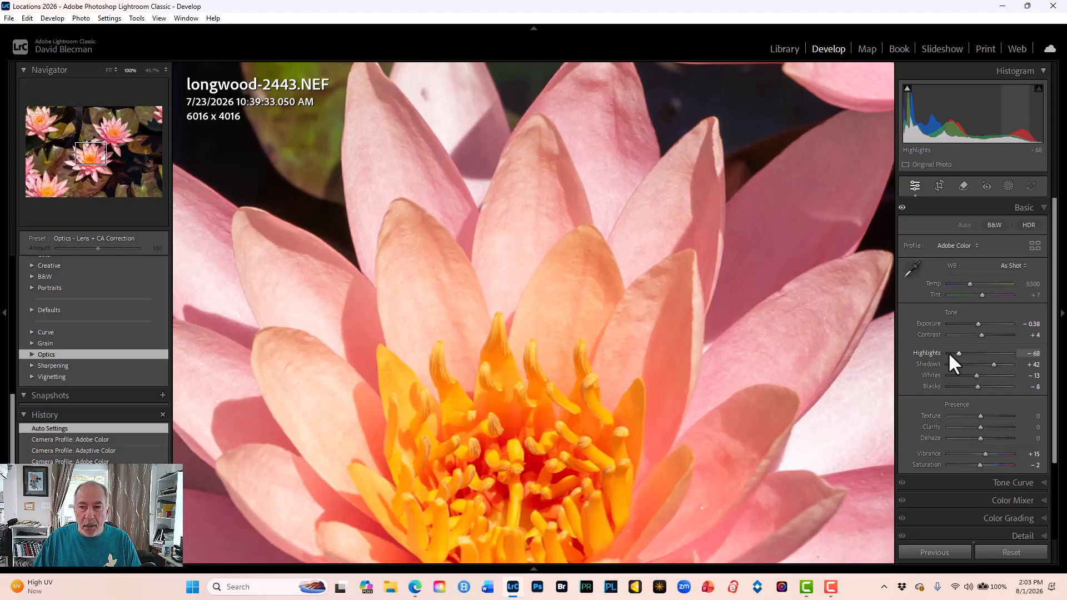
pyautogui.moveTo(957, 352); pyautogui.dragTo(945, 352)
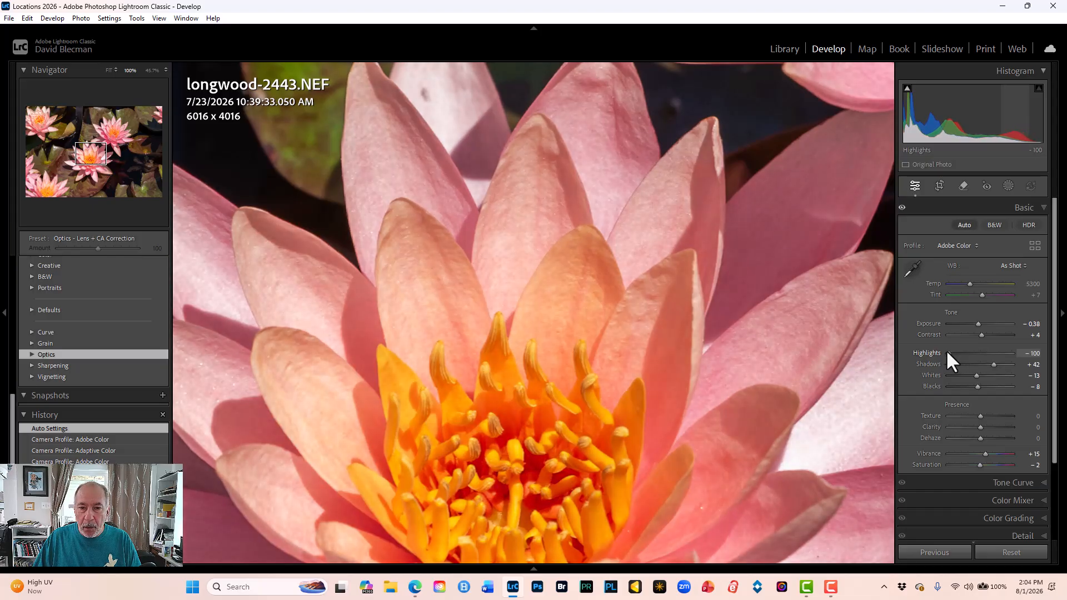
pyautogui.click(482, 315)
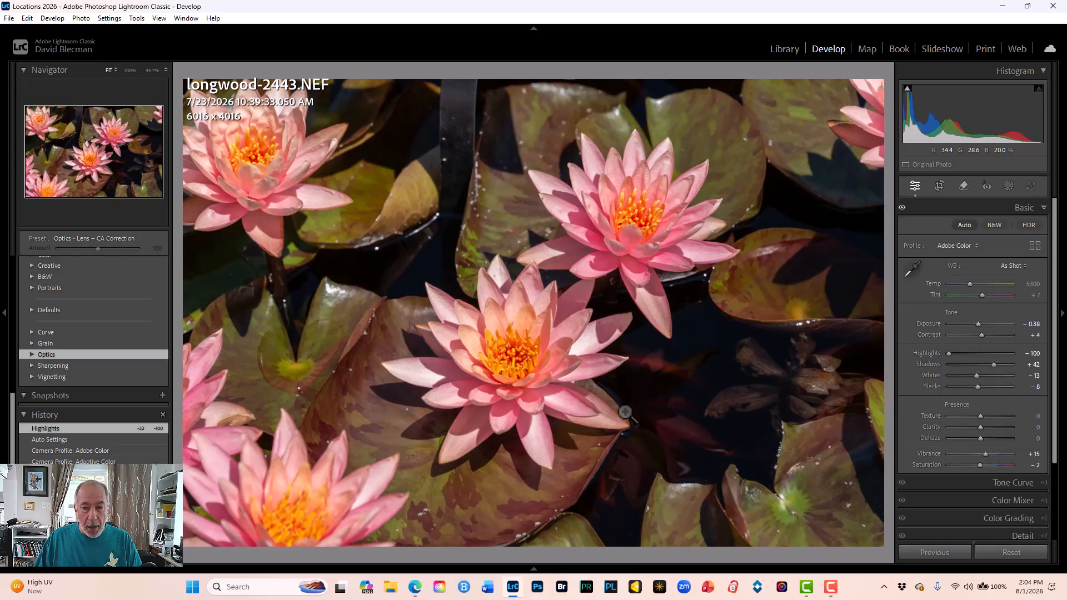
# - Compare the Adobe Color edit of the pink water lilies with its Before version
pyautogui.press('\\')
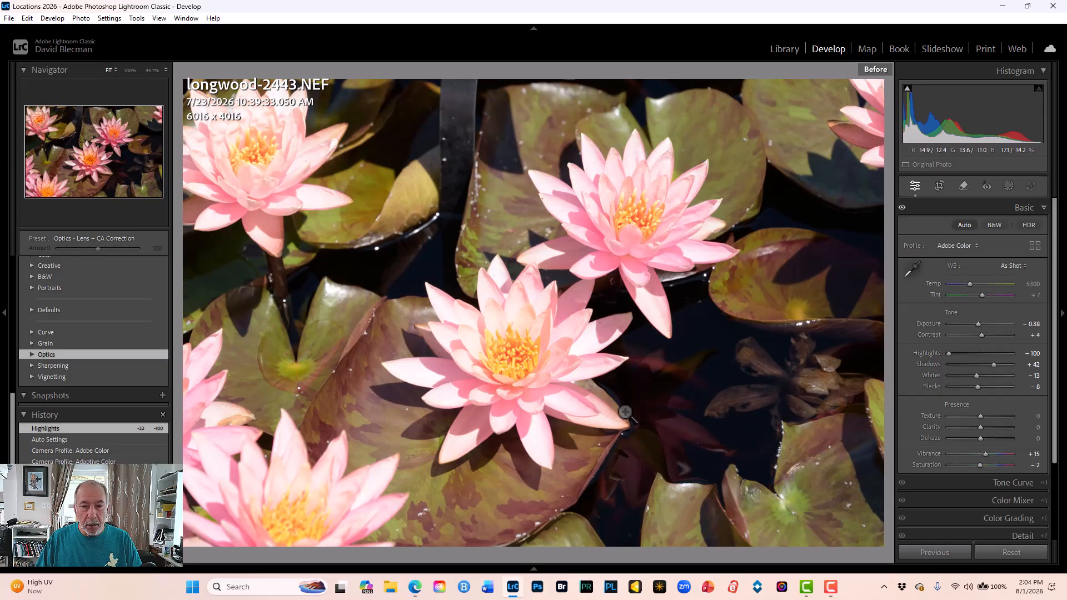
pyautogui.press('\\')
pyautogui.press('\\')
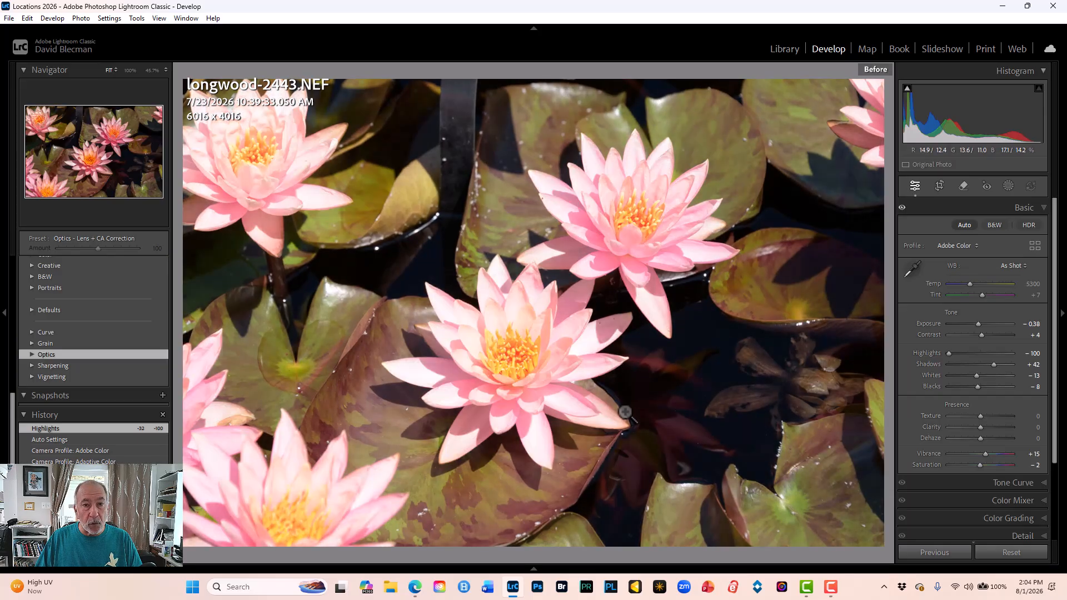
pyautogui.press('\\')
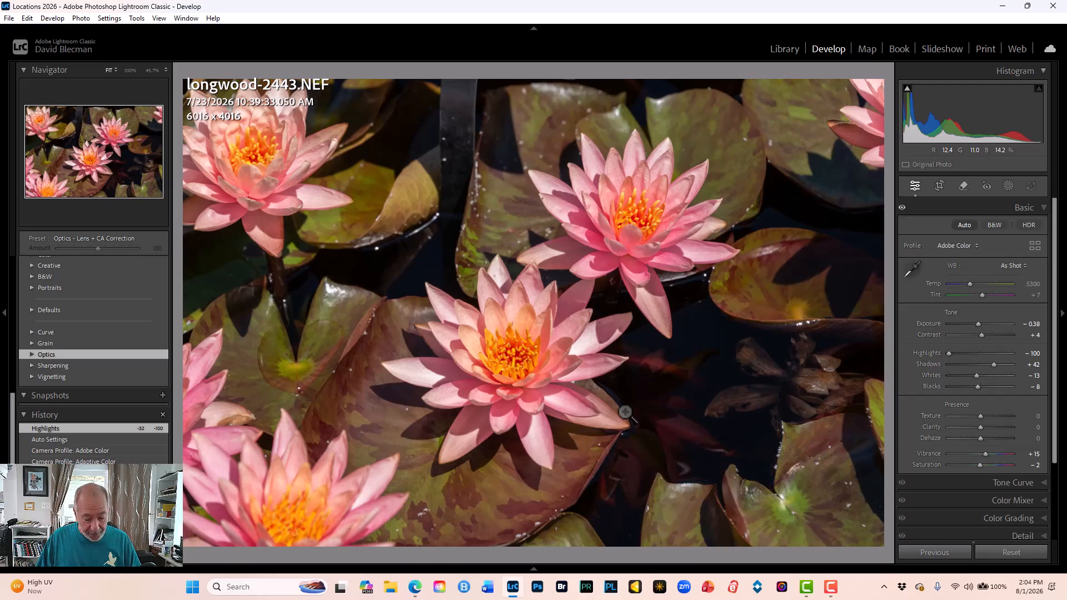
# - Find the vertical purple water lily photo longwood-2368.NEF in the Library grid and open it in Develop
pyautogui.press('g')
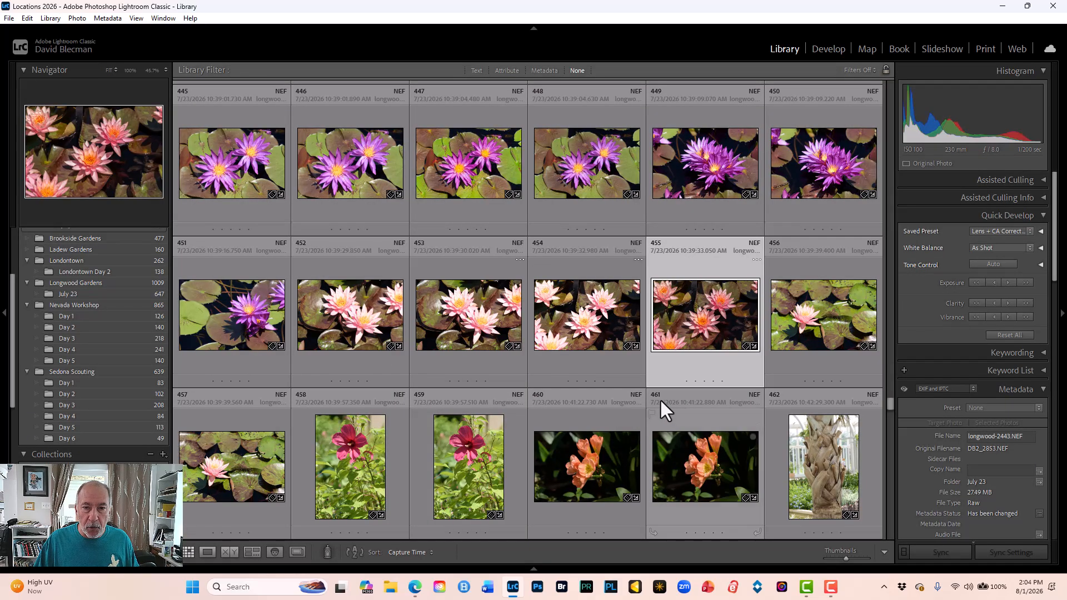
pyautogui.scroll(5, 507, 370)
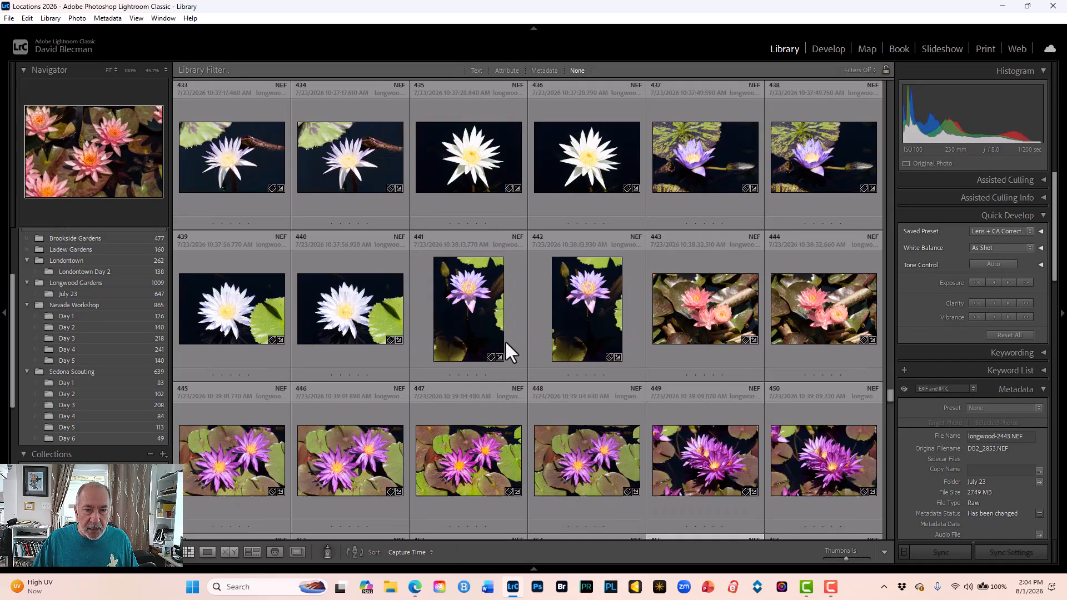
pyautogui.scroll(8, 601, 320)
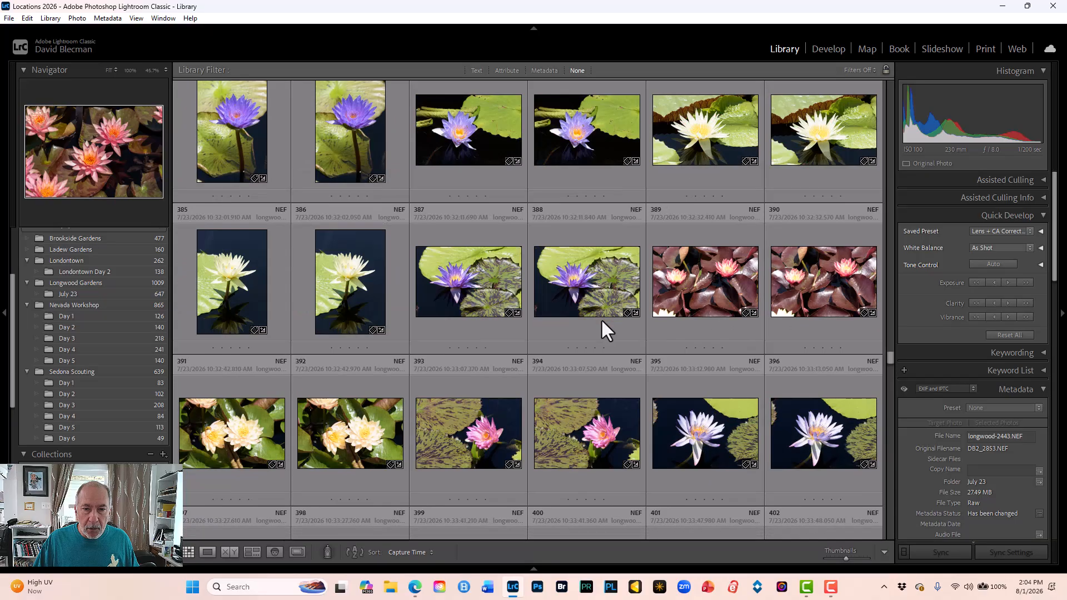
pyautogui.click(360, 115)
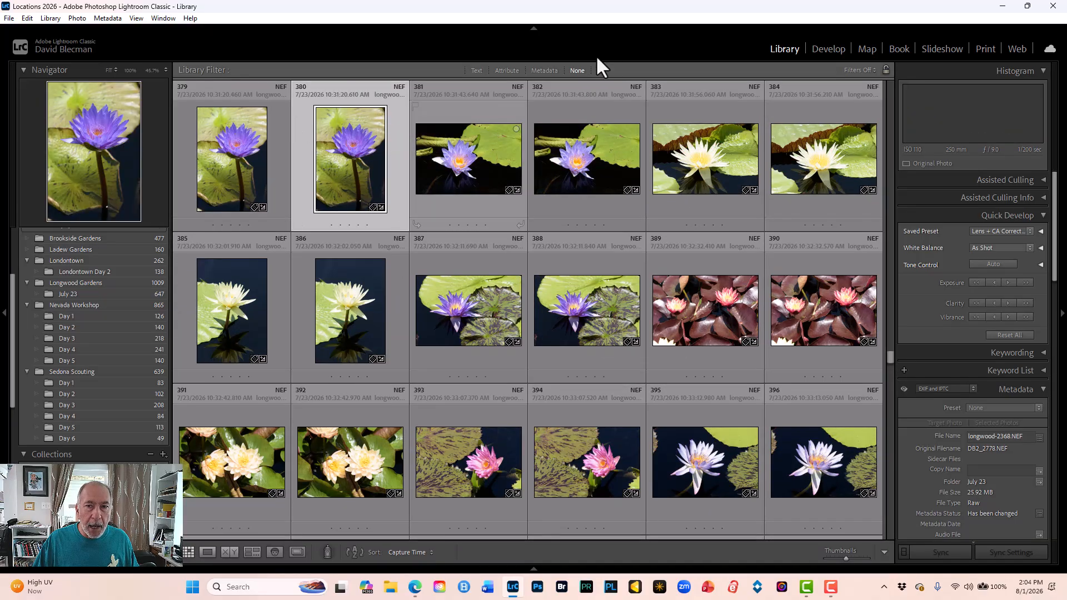
pyautogui.click(826, 50)
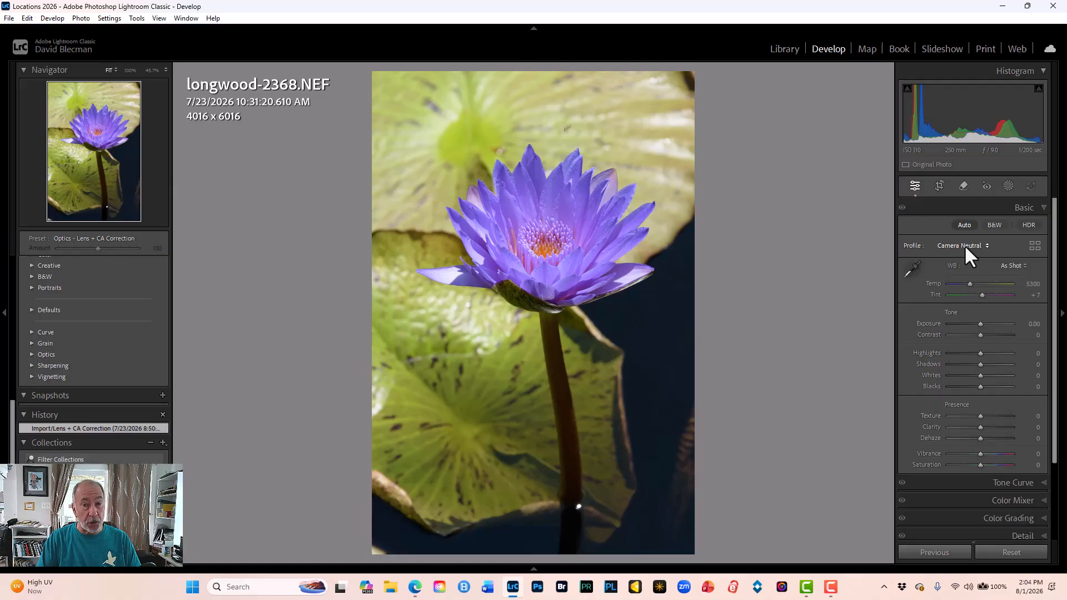
# - Try the Adobe Color profile with the Auto settings on the purple water lily, and reset its Tone adjustments
pyautogui.click(968, 256)
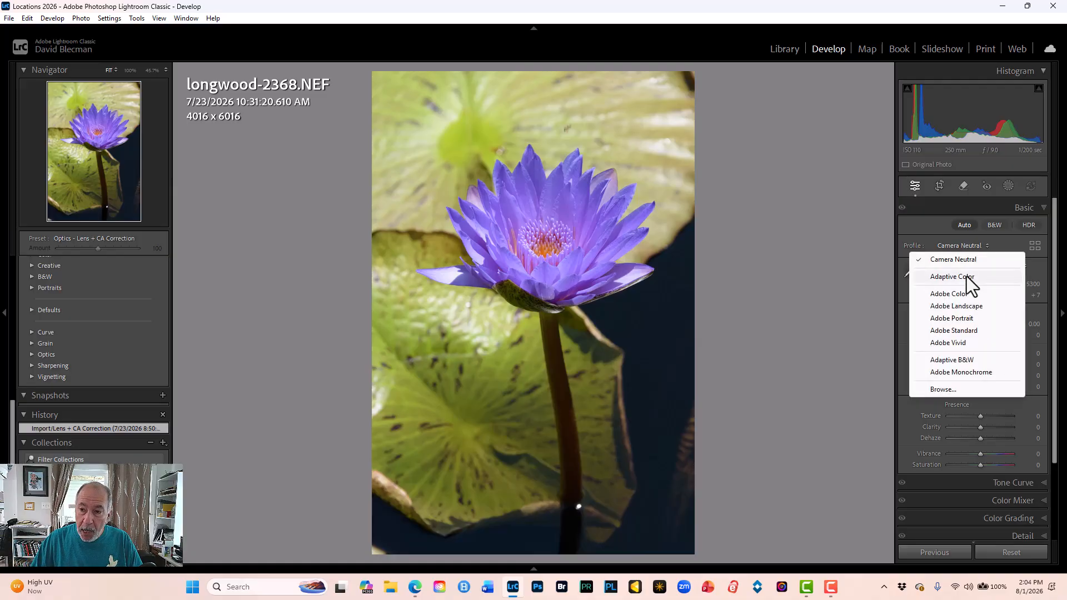
pyautogui.click(952, 293)
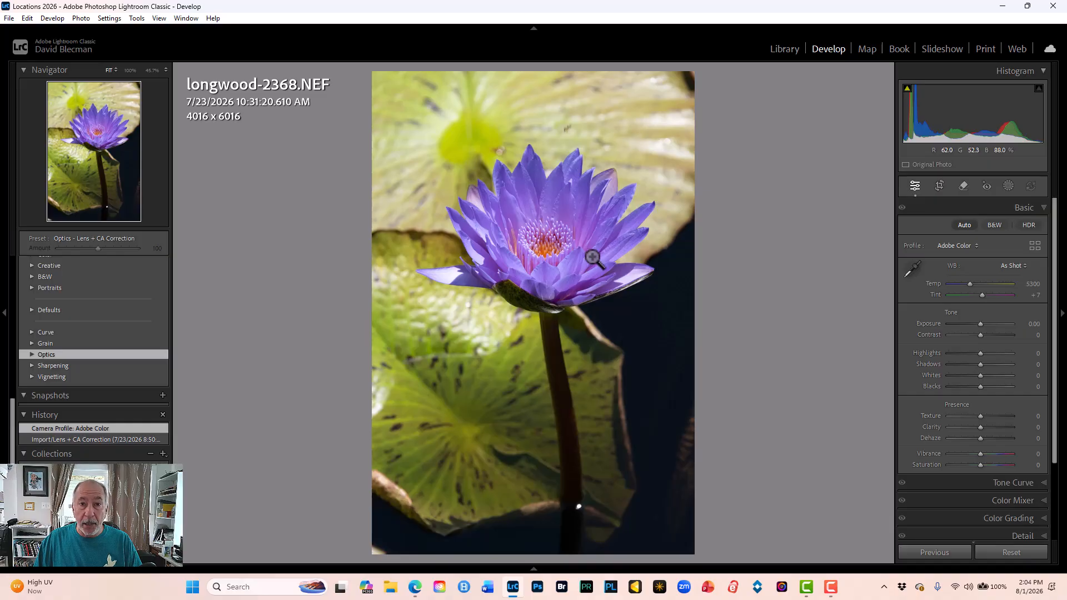
pyautogui.click(961, 225)
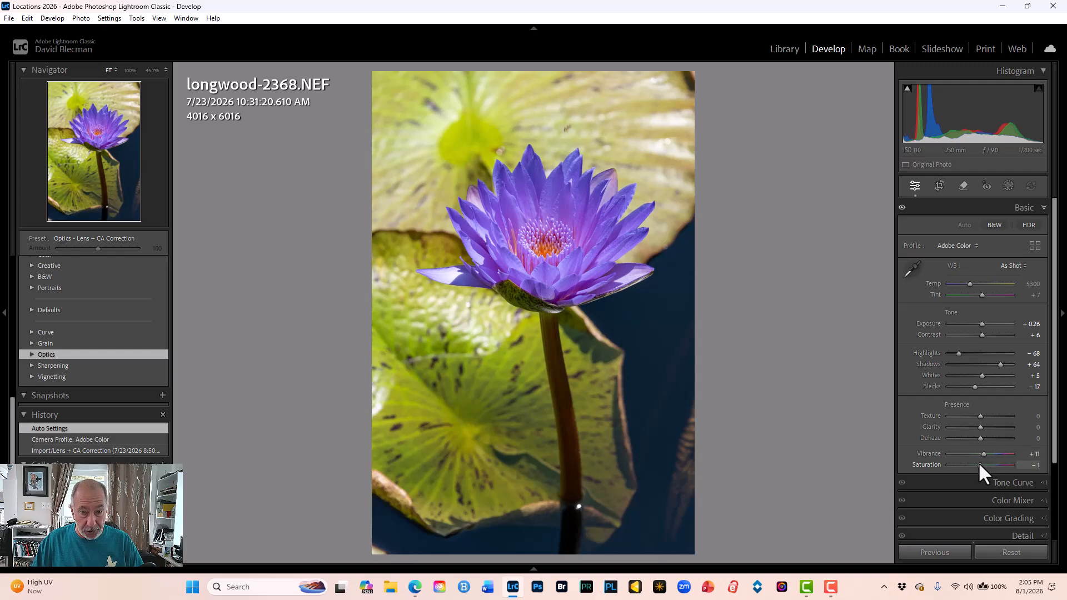
pyautogui.doubleClick(950, 312)
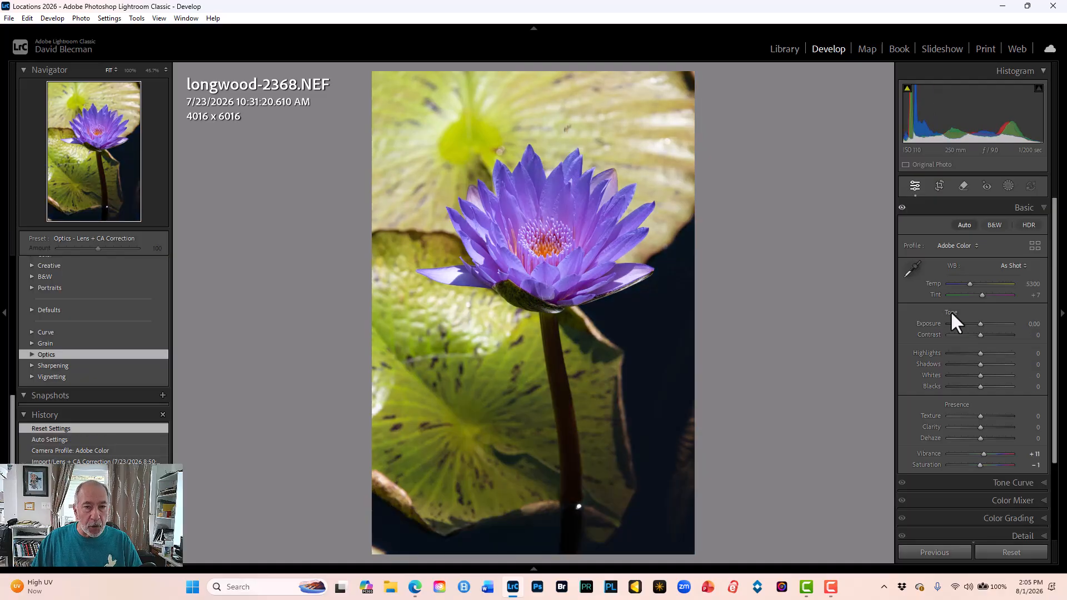
# - Try the Adaptive Color profile on the purple water lily and reset all of the photo's develop settings
pyautogui.click(957, 246)
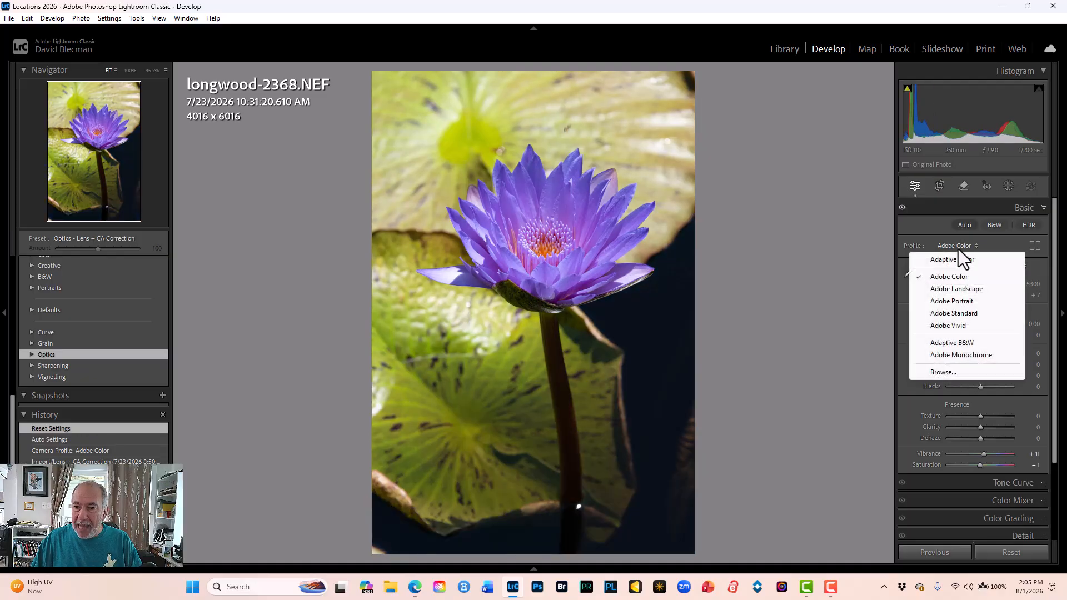
pyautogui.click(955, 259)
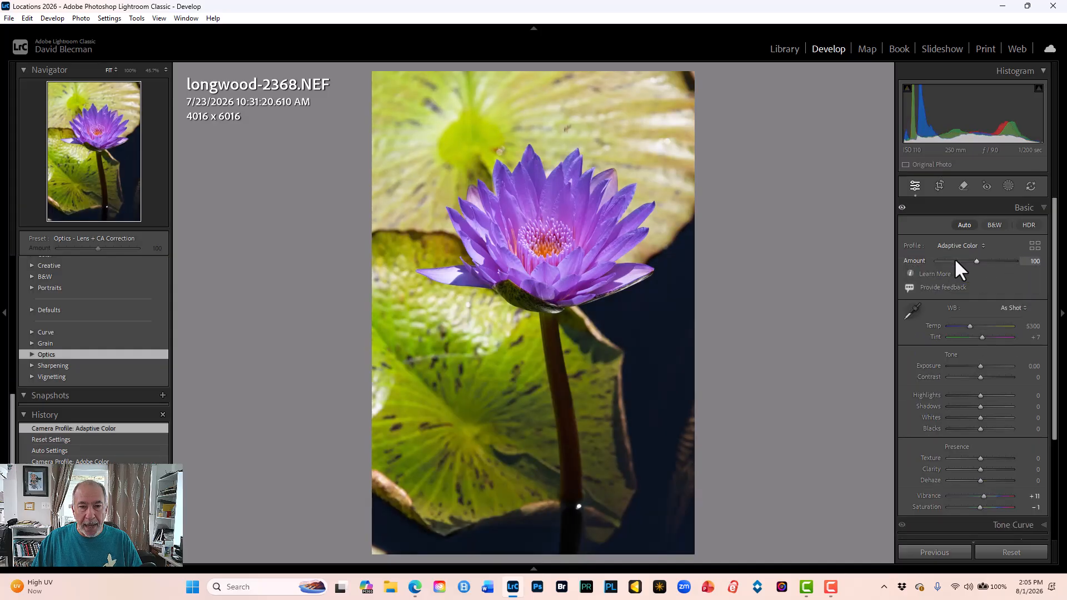
pyautogui.click(1008, 552)
# - Enable Profile Corrections in the purple water lily photo's Lens Corrections
pyautogui.scroll(-3, 995, 394)
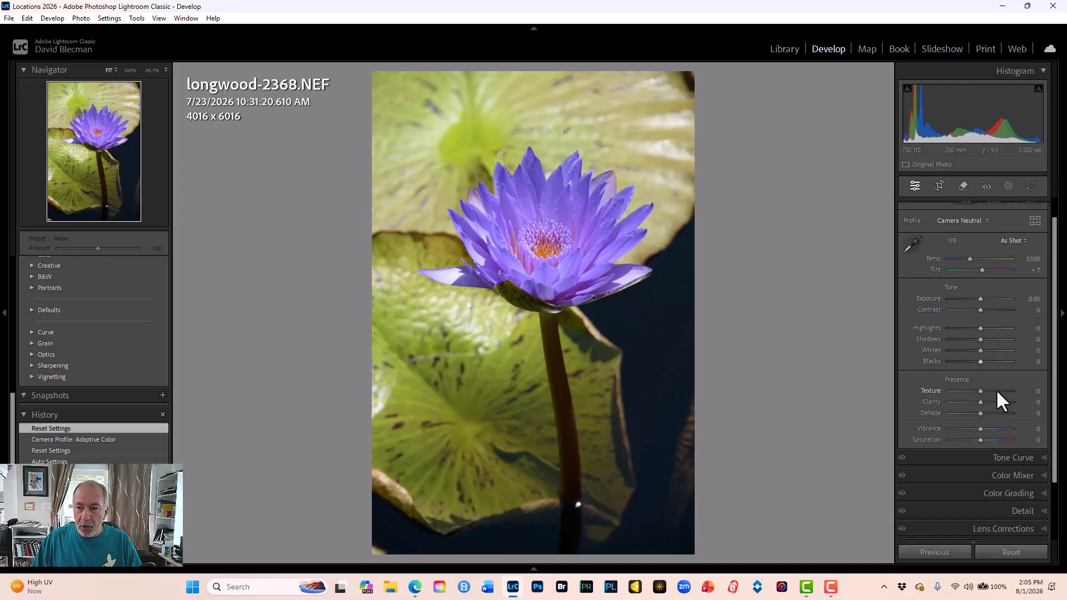
pyautogui.scroll(-1, 997, 405)
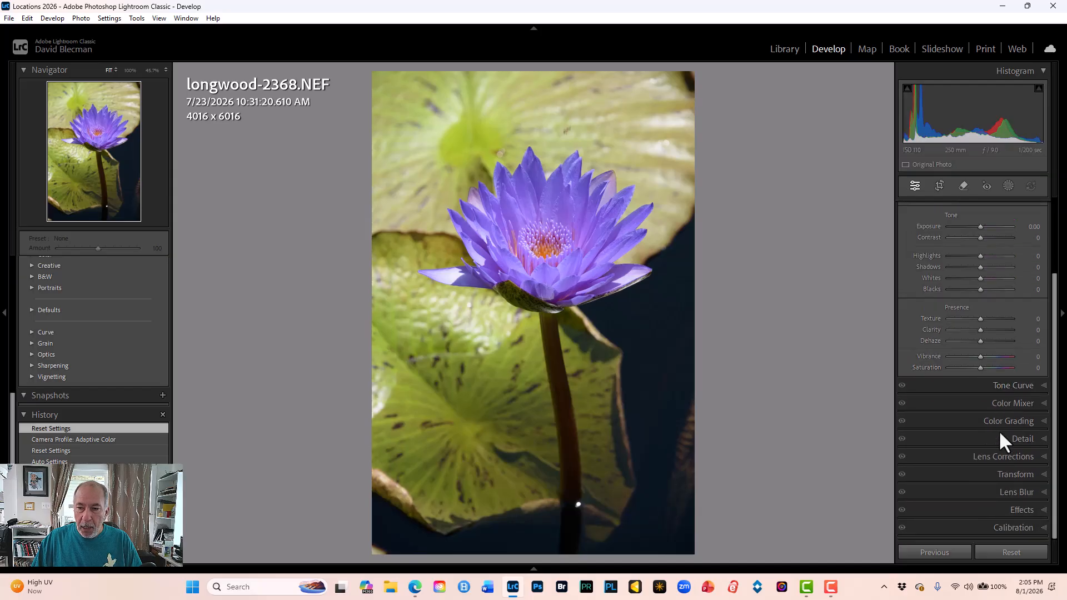
pyautogui.click(989, 459)
pyautogui.click(906, 309)
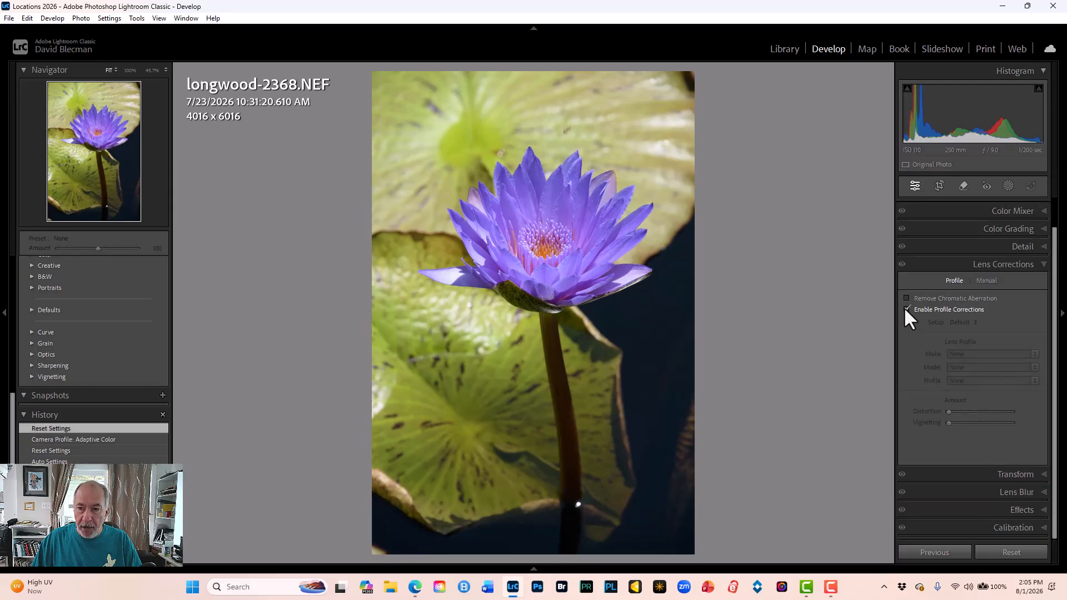
# - Enable Remove Chromatic Aberration for the purple water lily photo and create a virtual copy of it
pyautogui.click(905, 298)
pyautogui.scroll(2, 957, 267)
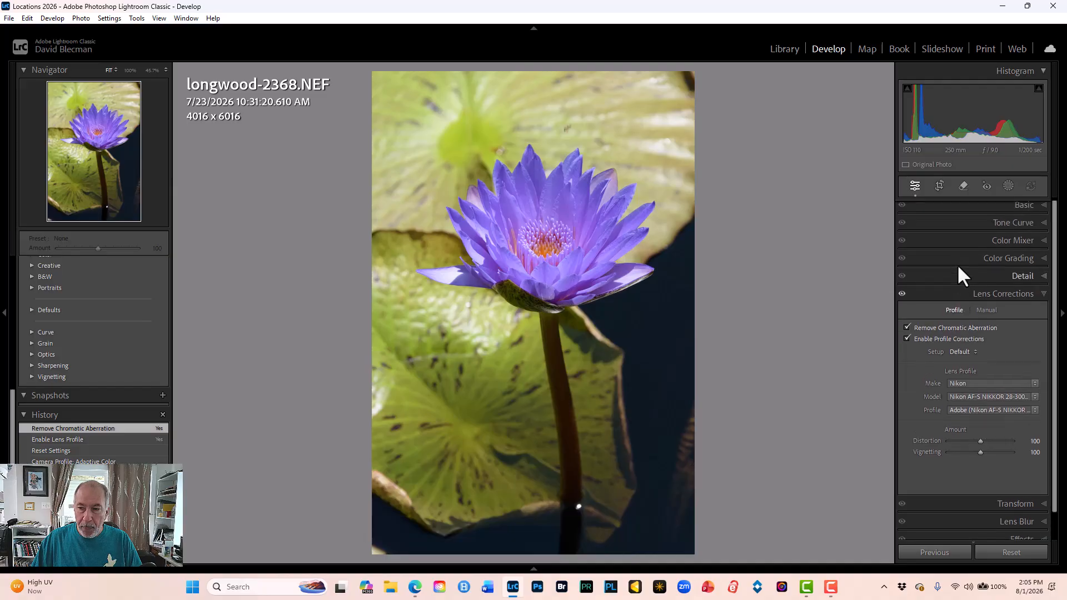
pyautogui.rightClick(567, 214)
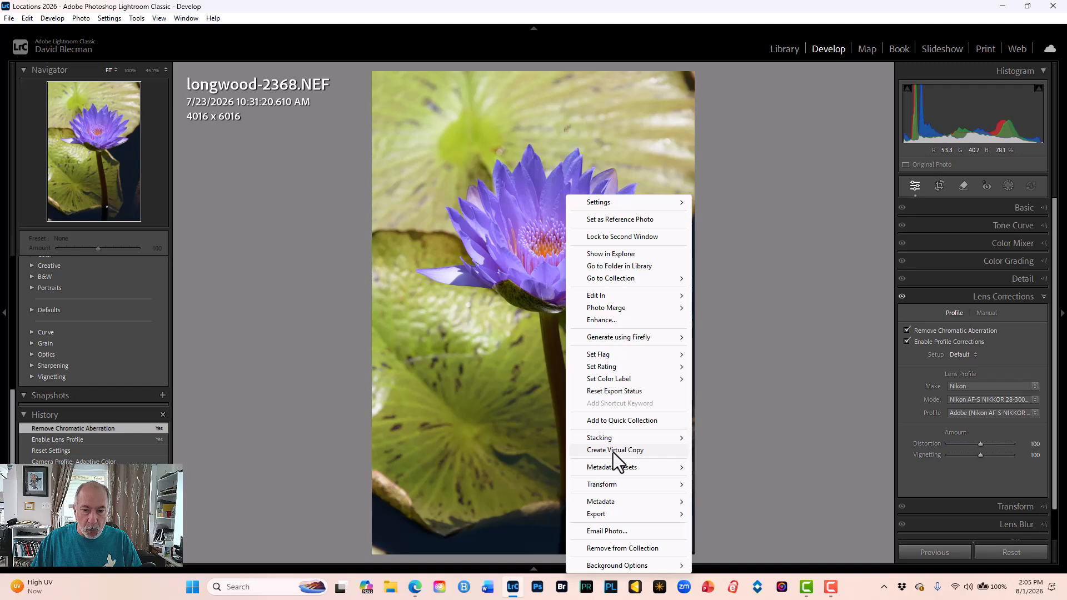
pyautogui.click(612, 450)
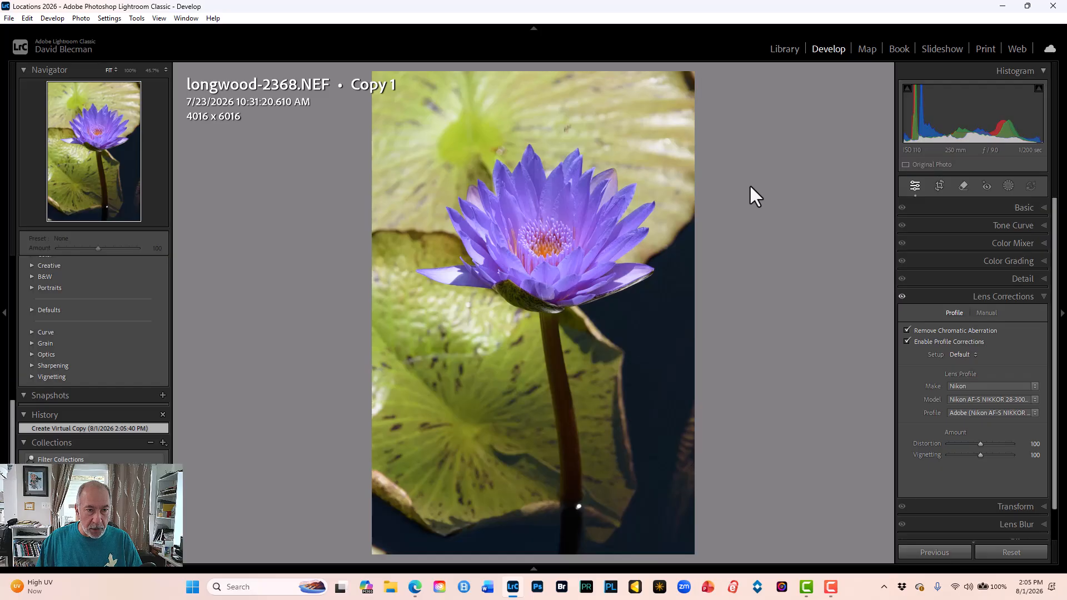
# - Give the original purple water lily photo the Adobe Color profile, reset its Tone adjustments and reapply the Auto settings
pyautogui.press('Left')
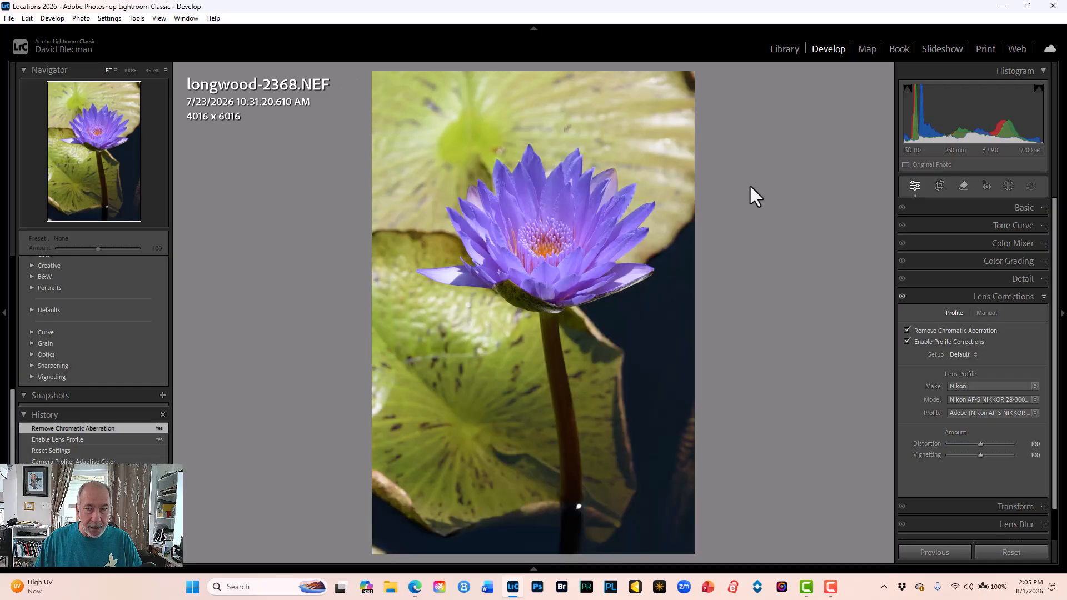
pyautogui.click(1018, 207)
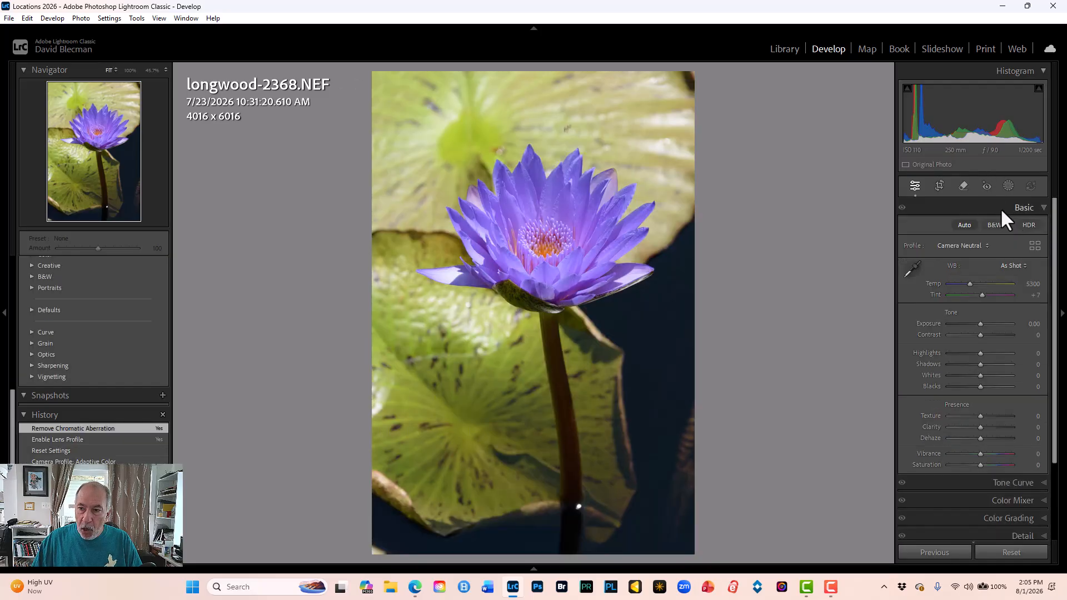
pyautogui.click(968, 223)
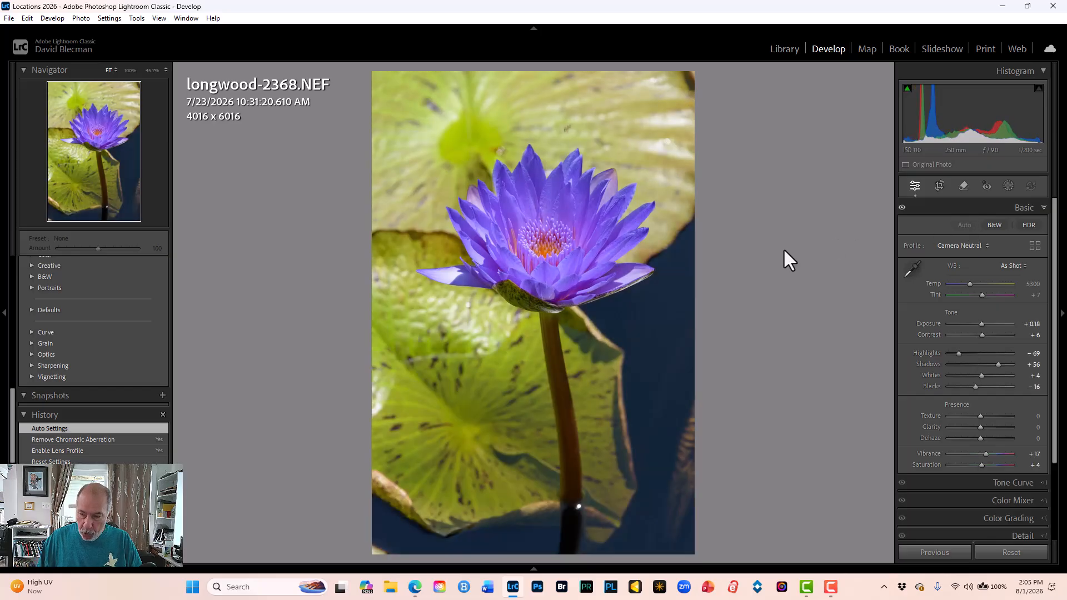
pyautogui.click(961, 247)
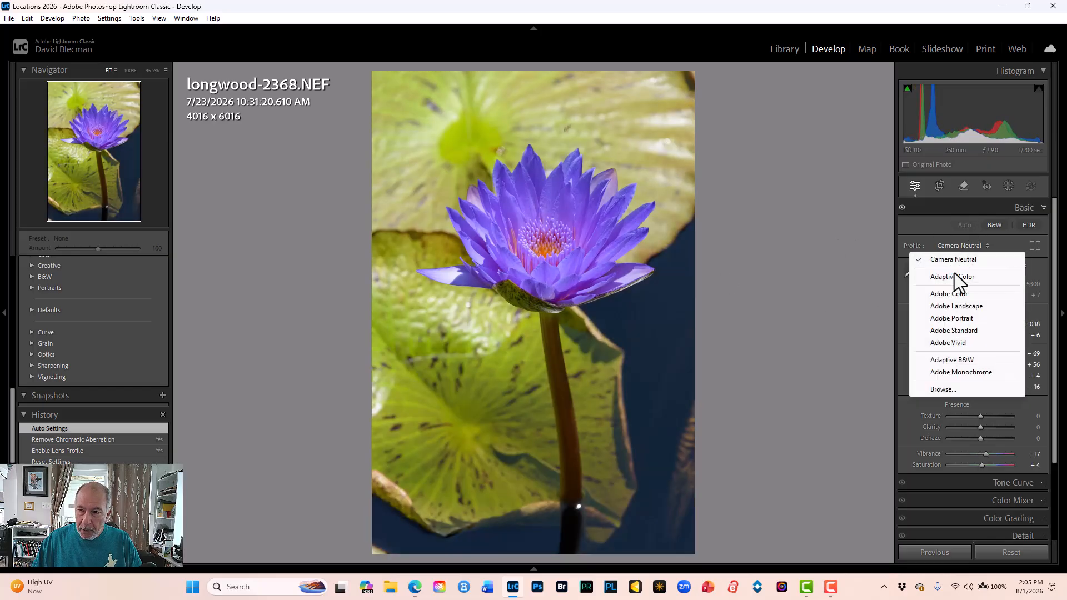
pyautogui.click(946, 294)
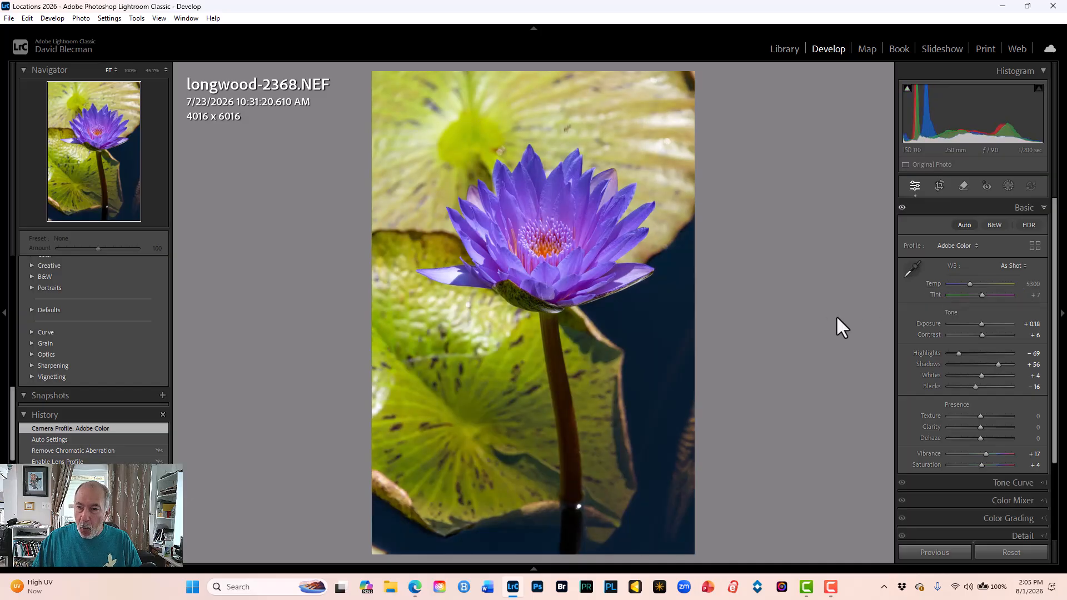
pyautogui.doubleClick(951, 312)
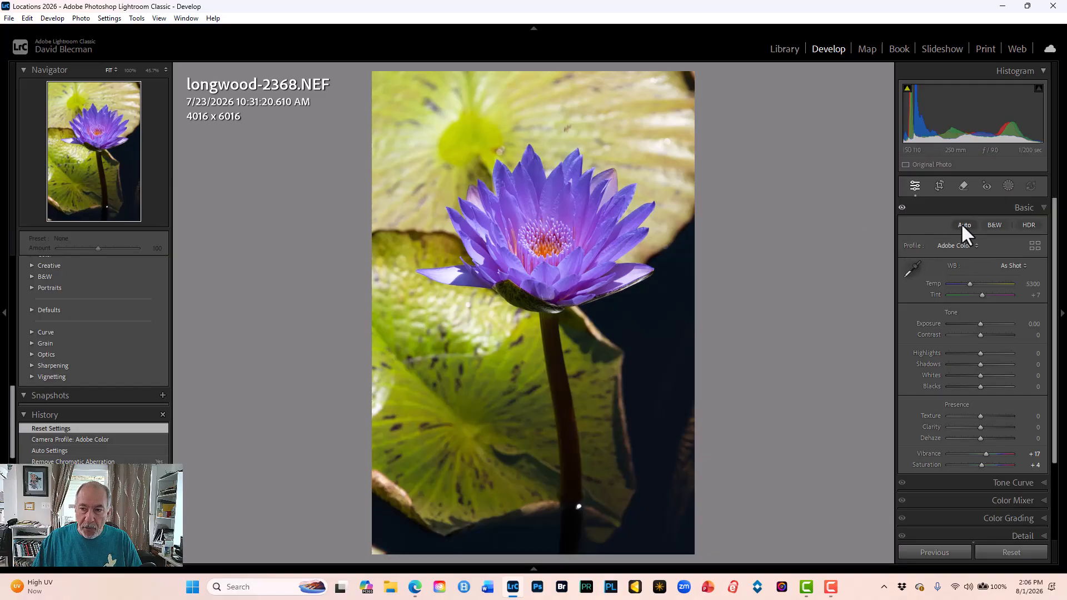
pyautogui.click(963, 225)
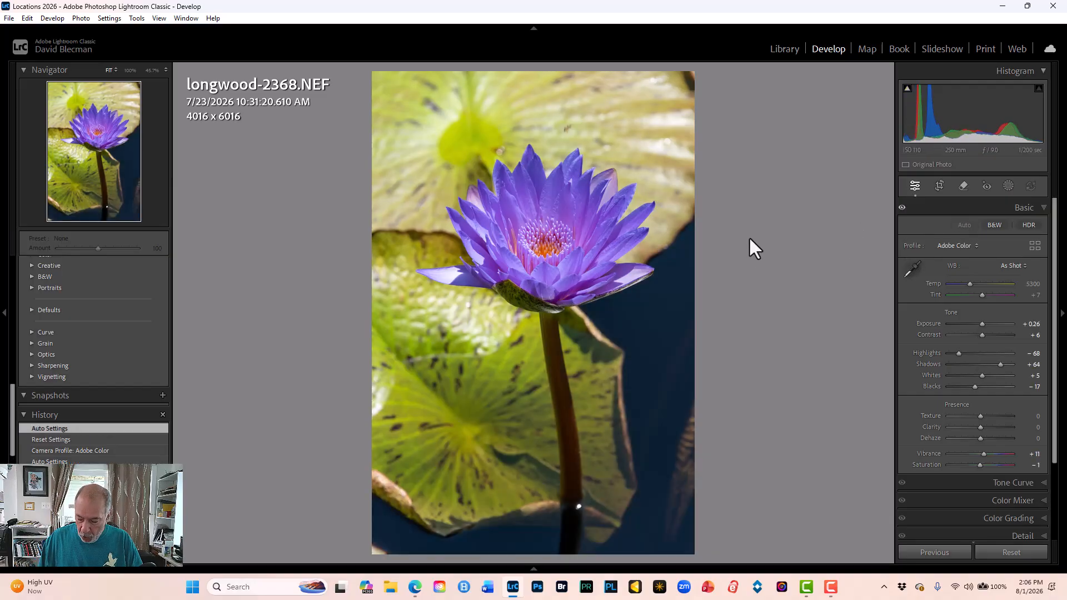
# - On the purple water lily's virtual copy, try the Adobe Color profile and then switch it to Adaptive Color
pyautogui.hotkey('ctrl', "'")
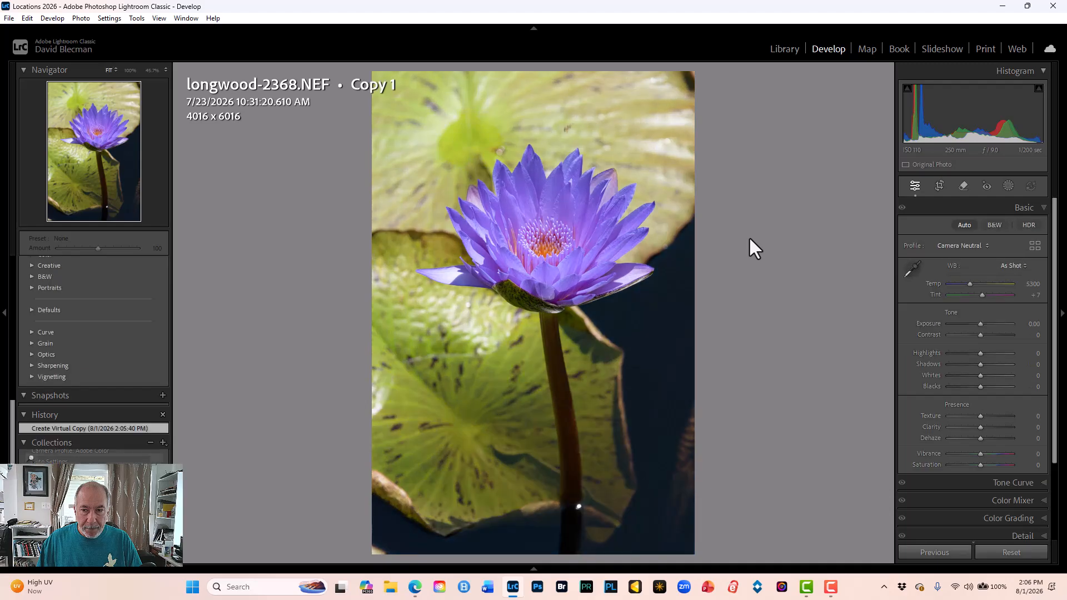
pyautogui.click(961, 245)
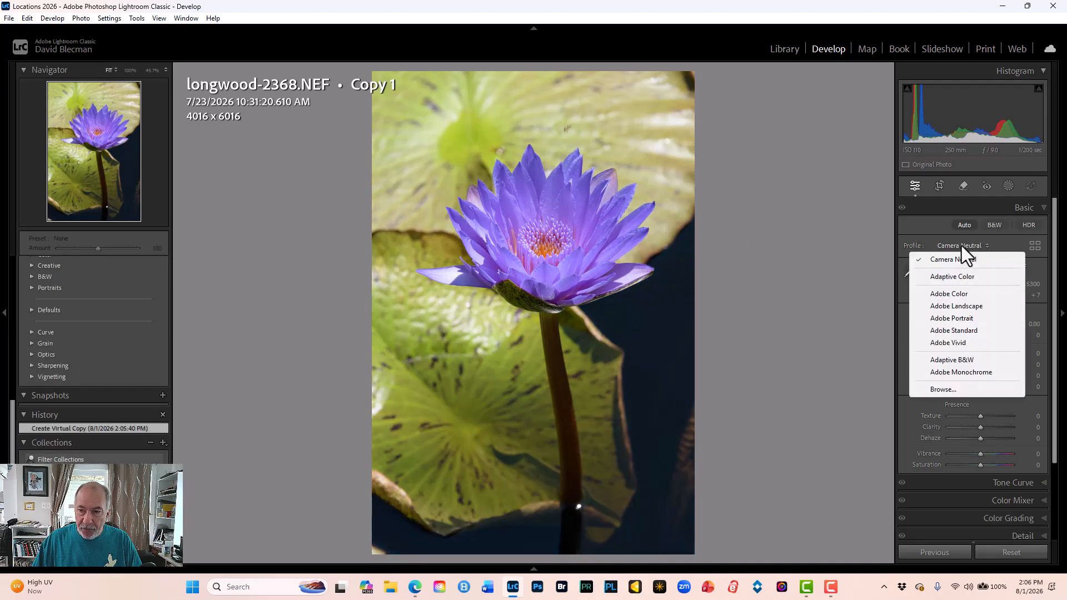
pyautogui.click(948, 293)
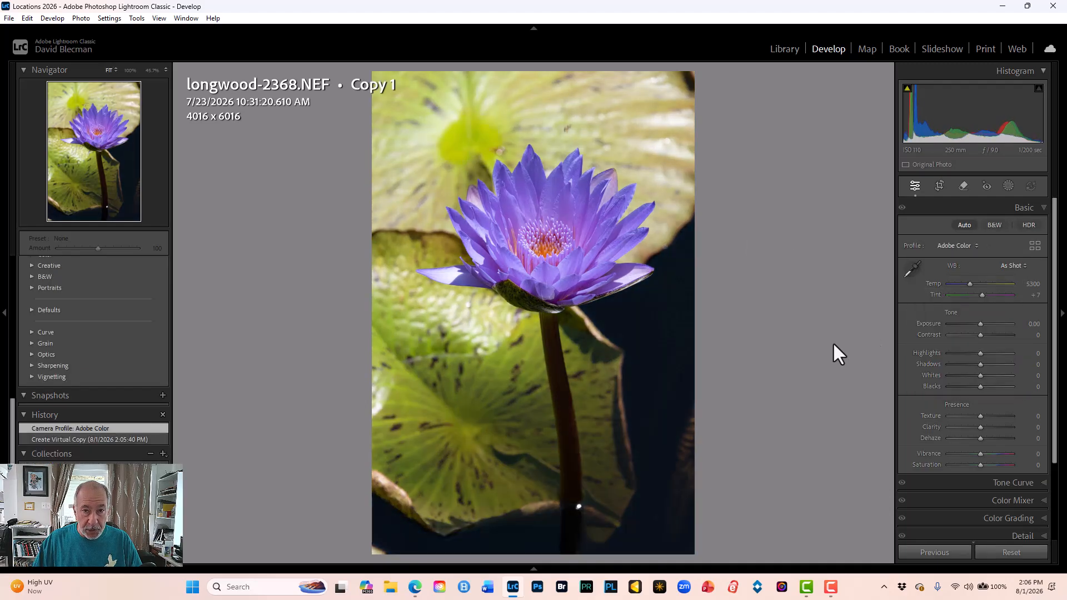
pyautogui.click(963, 245)
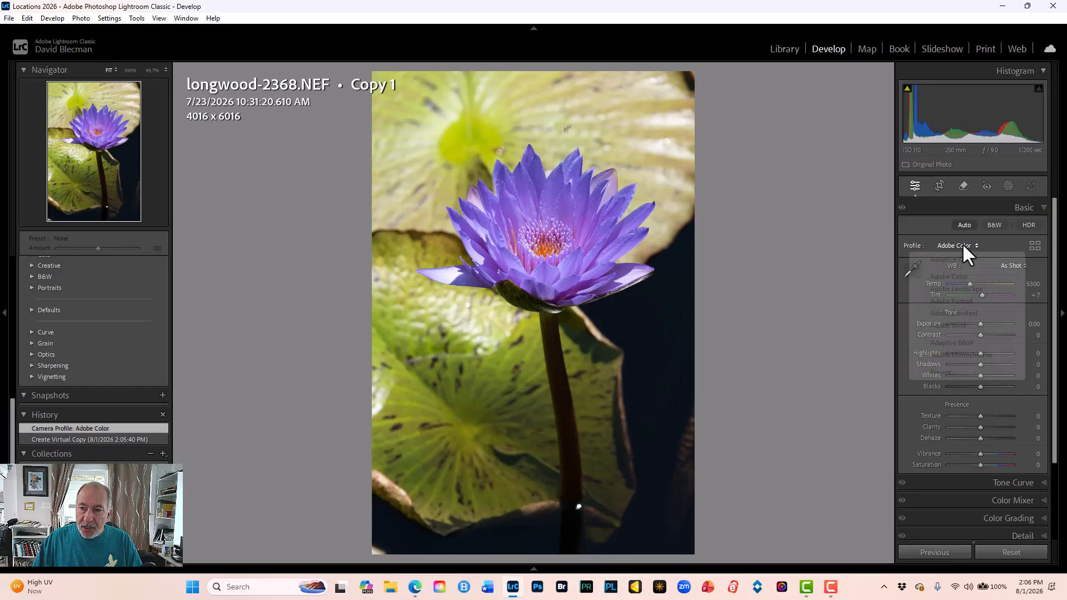
pyautogui.click(951, 260)
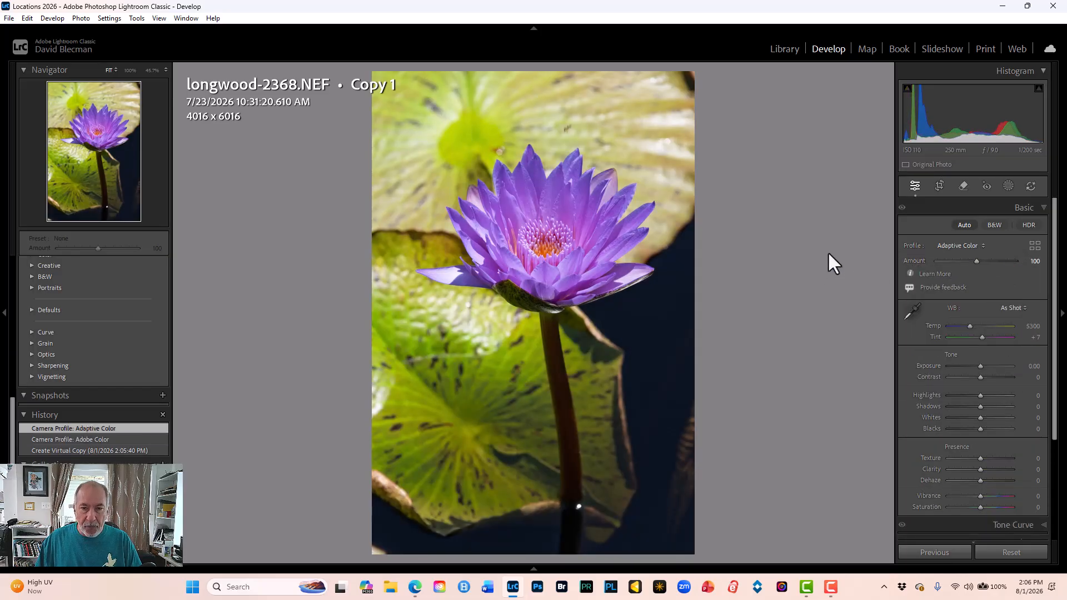
# - Compare the original Adobe Color water lily photo with its Adaptive Color virtual copy by alternating between them
pyautogui.press('Left')
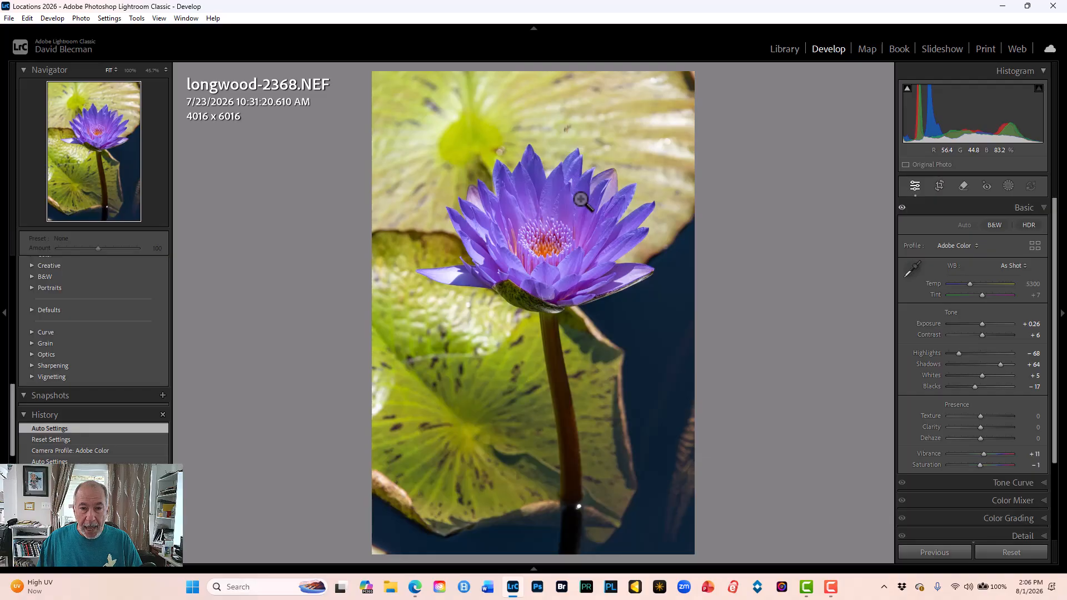
pyautogui.press('Right')
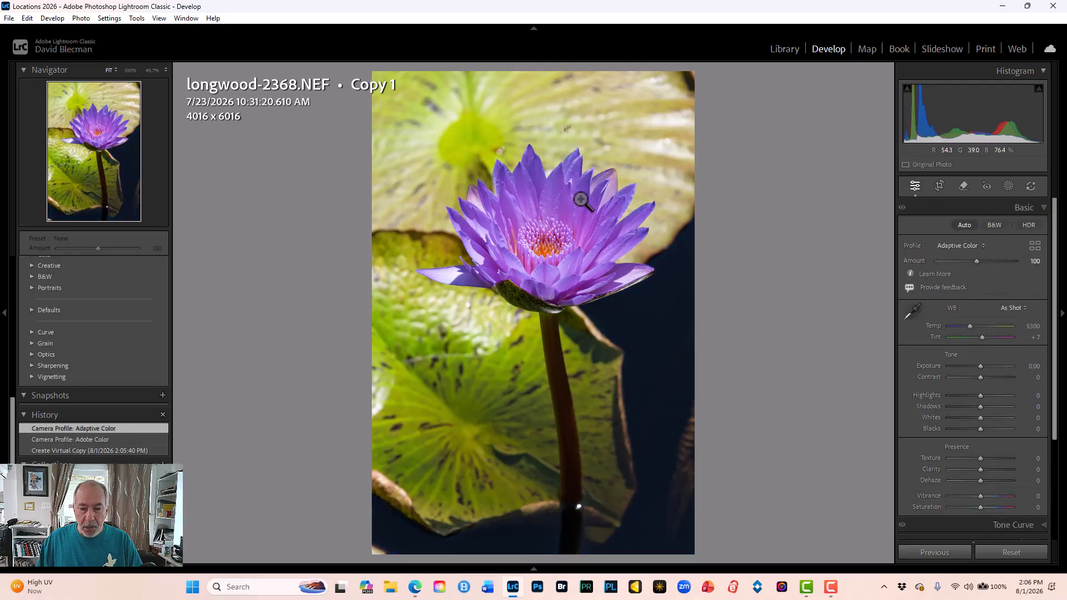
pyautogui.press('Left')
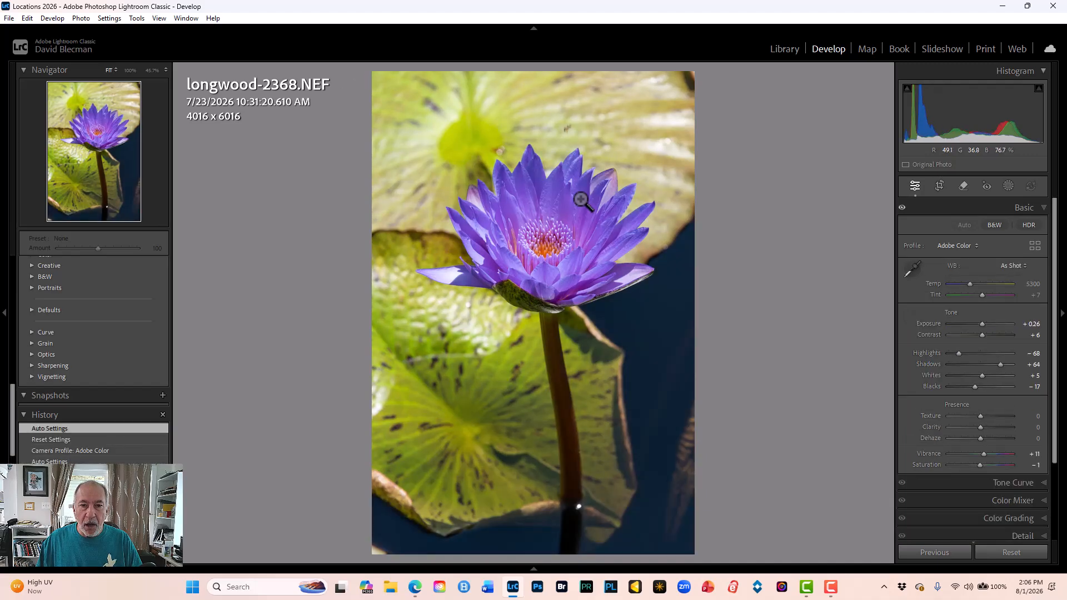
pyautogui.press('Right')
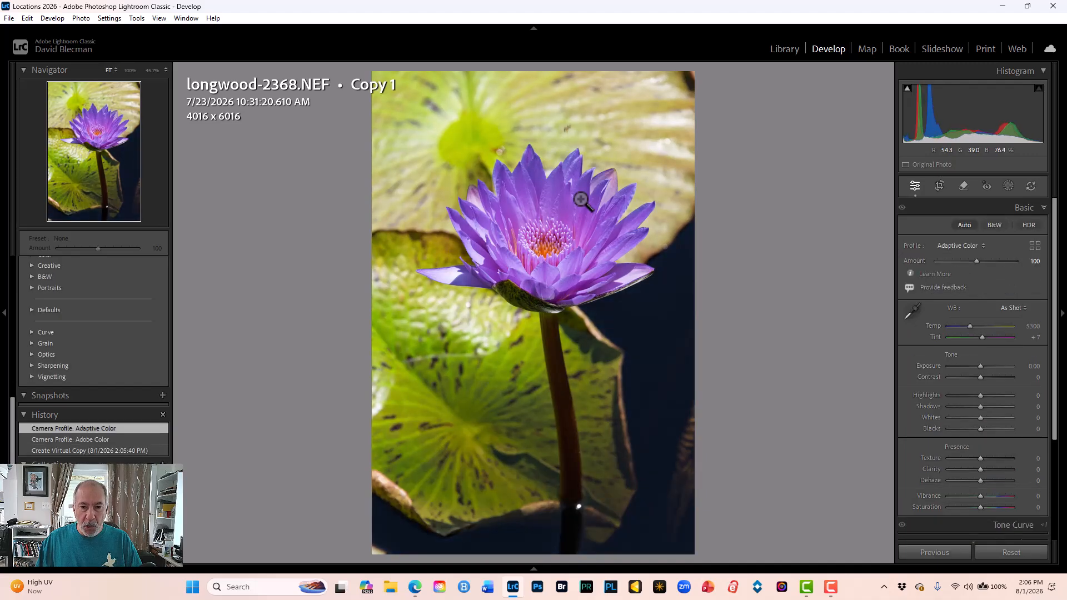
pyautogui.press('Left')
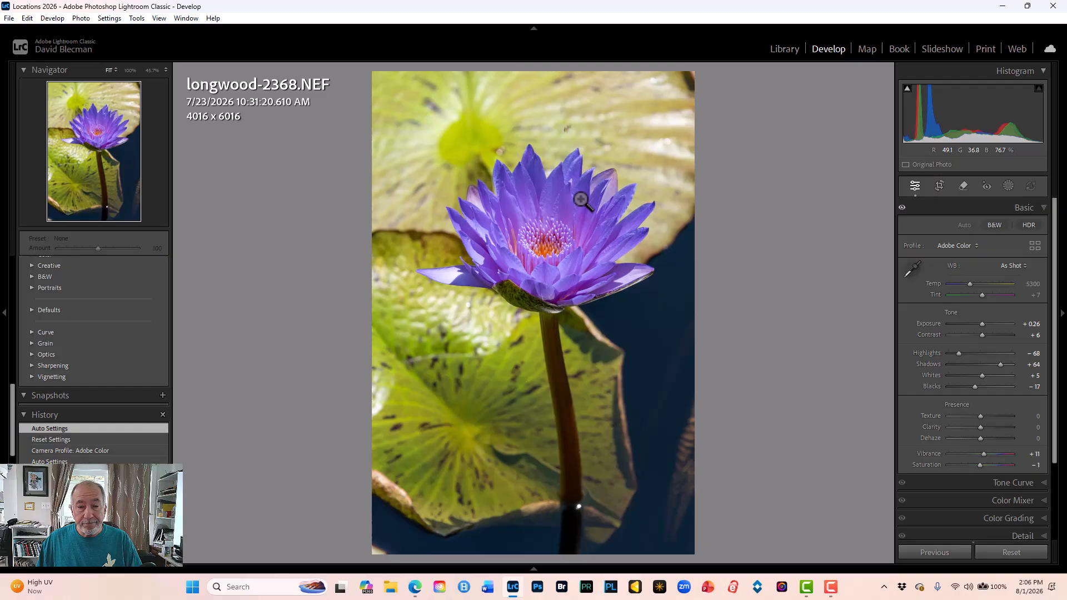
pyautogui.press('Right')
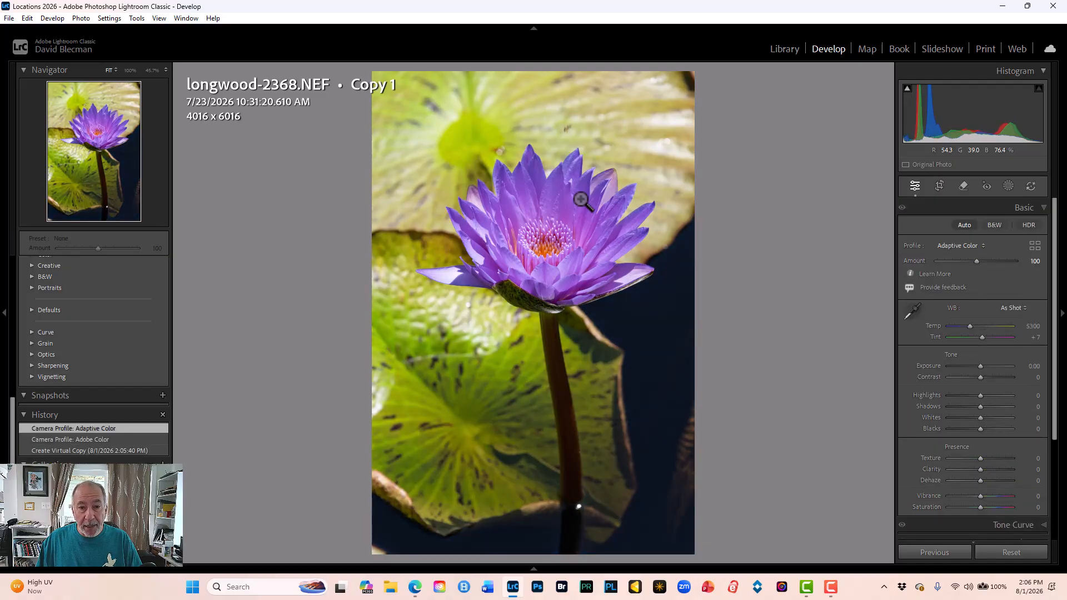
pyautogui.press('Left')
# - Find the horizontal spotted yellow-orange flower photo longwood-2286.NEF in the Library grid and open it in Develop
pyautogui.press('g')
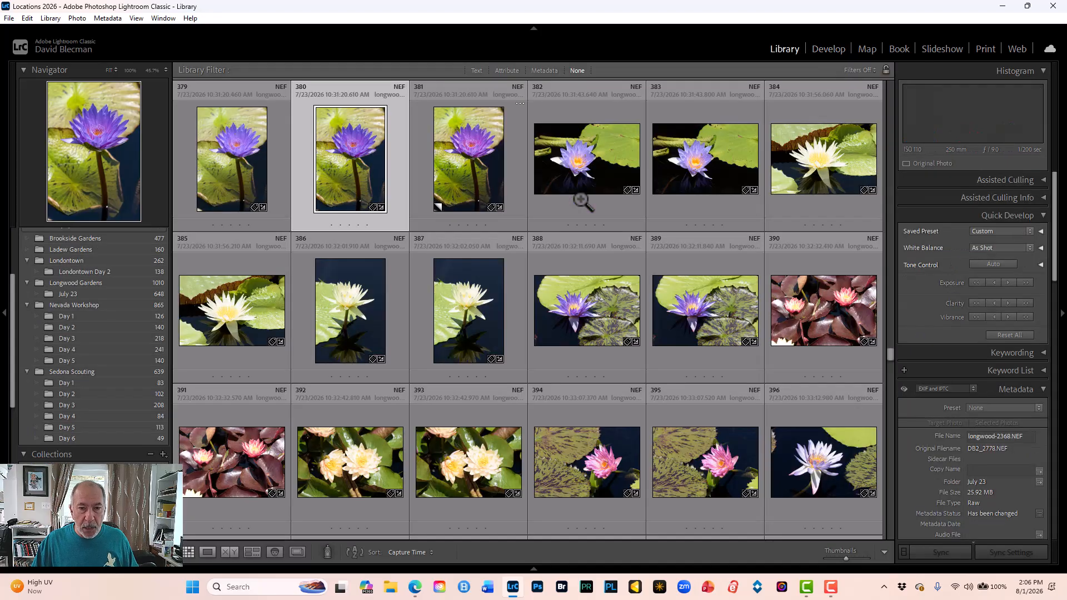
pyautogui.scroll(10, 609, 237)
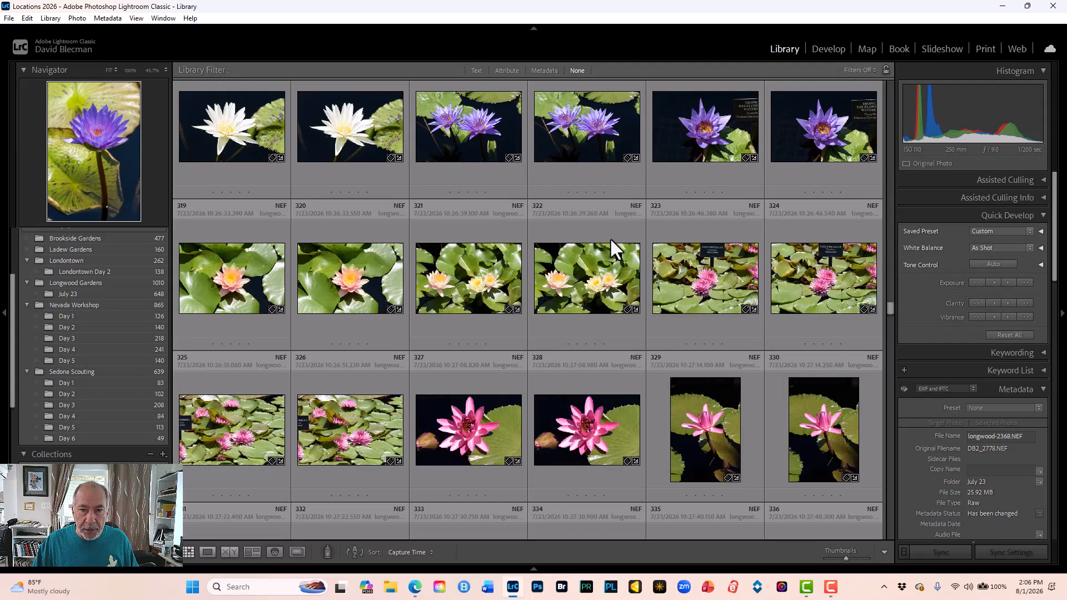
pyautogui.scroll(5, 609, 238)
pyautogui.scroll(2, 615, 222)
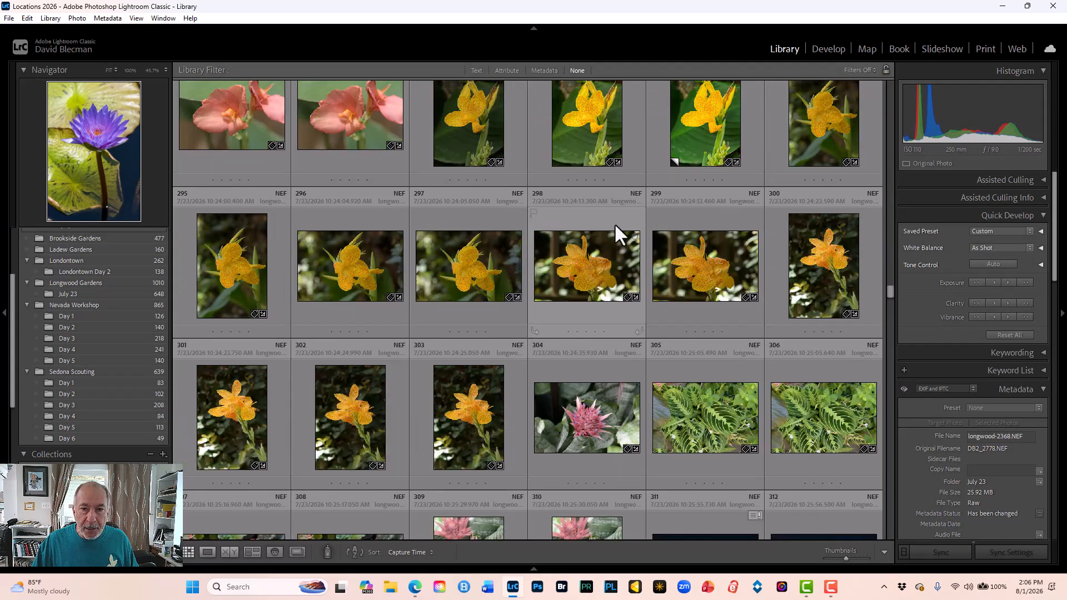
pyautogui.click(605, 268)
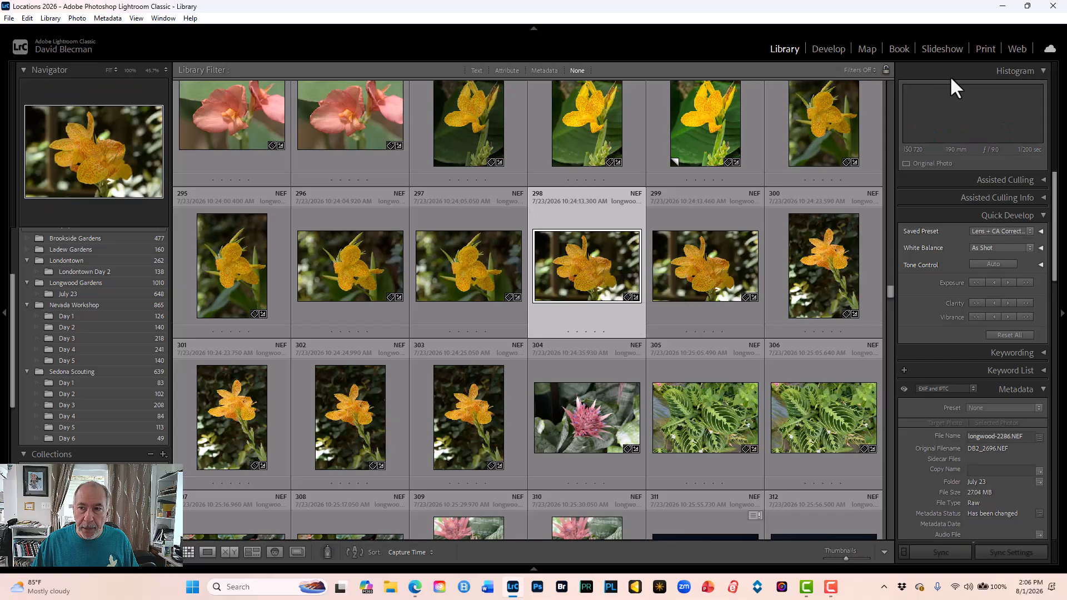
pyautogui.click(837, 46)
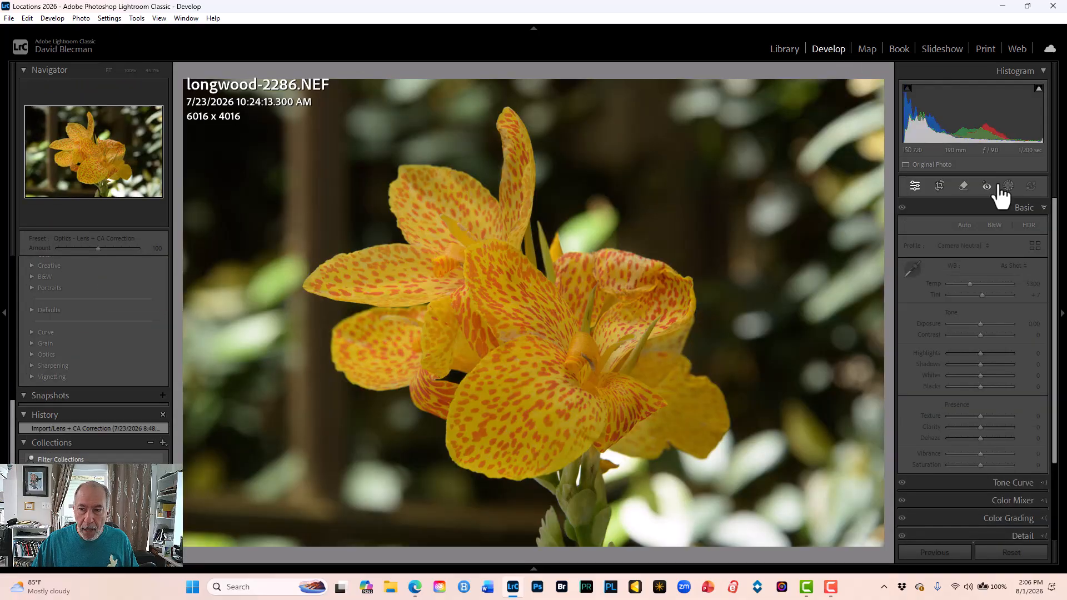
# - Apply the Adobe Color profile to the spotted yellow-orange flower photo and create a virtual copy of it
pyautogui.click(965, 247)
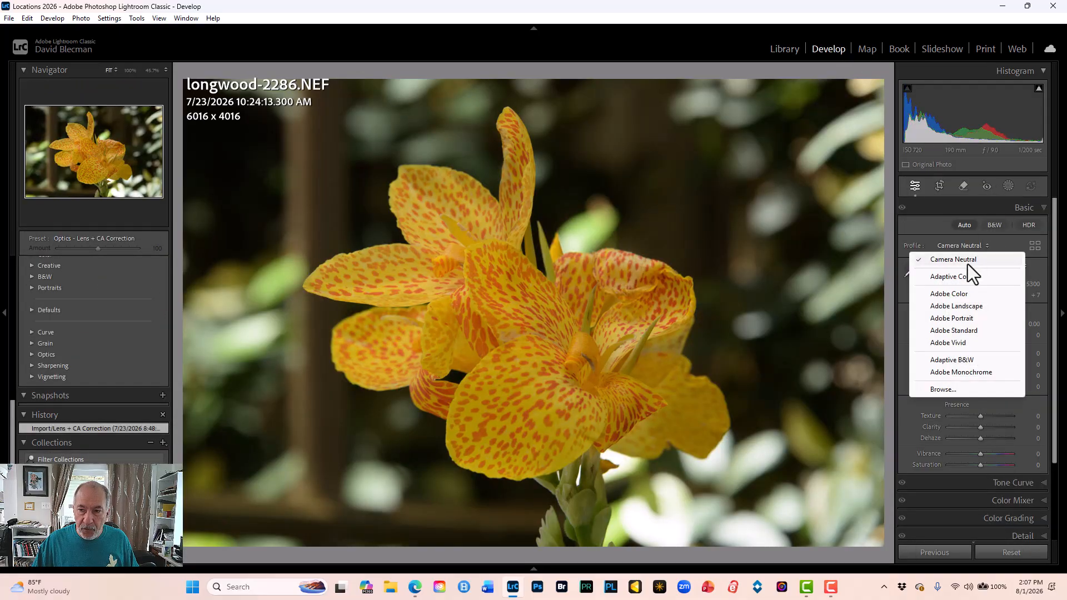
pyautogui.click(951, 294)
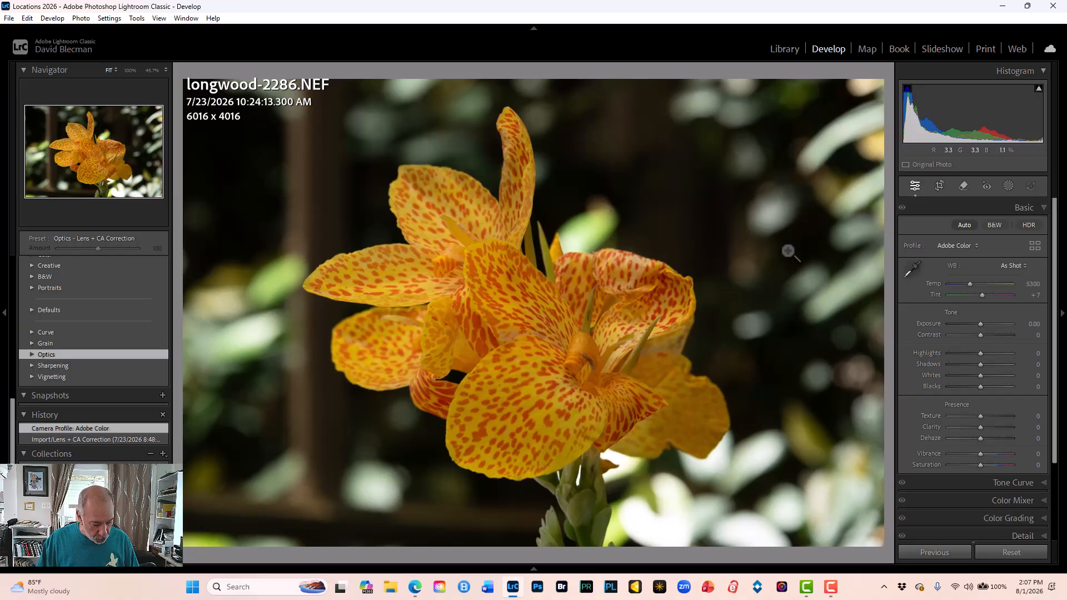
pyautogui.rightClick(601, 195)
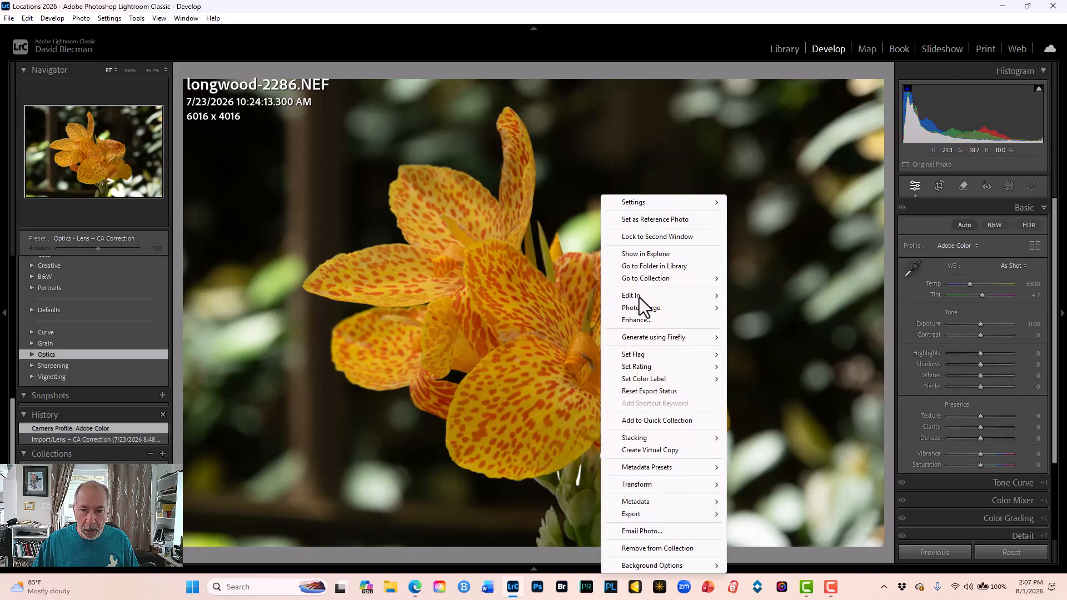
pyautogui.click(645, 452)
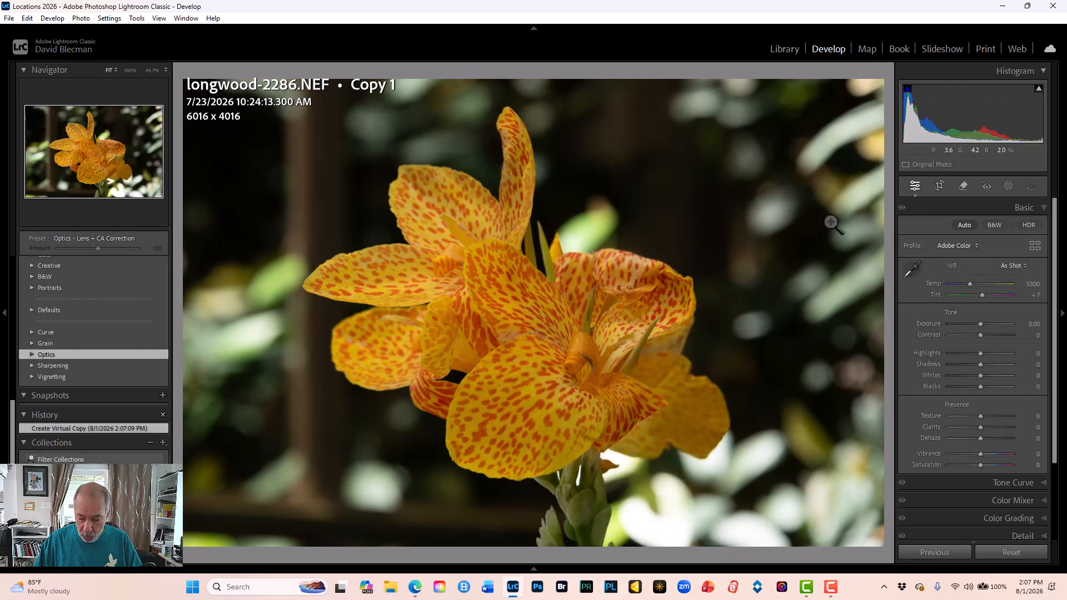
# - Apply the Auto settings to the original spotted flower photo, resetting its Tone adjustments once before reapplying Auto
pyautogui.press('Left')
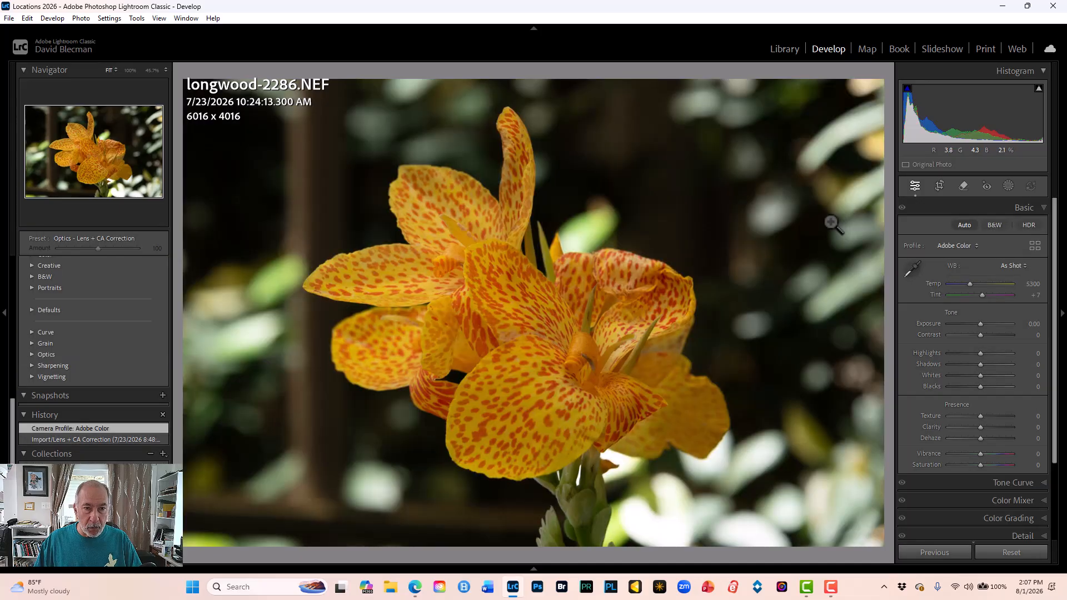
pyautogui.click(961, 227)
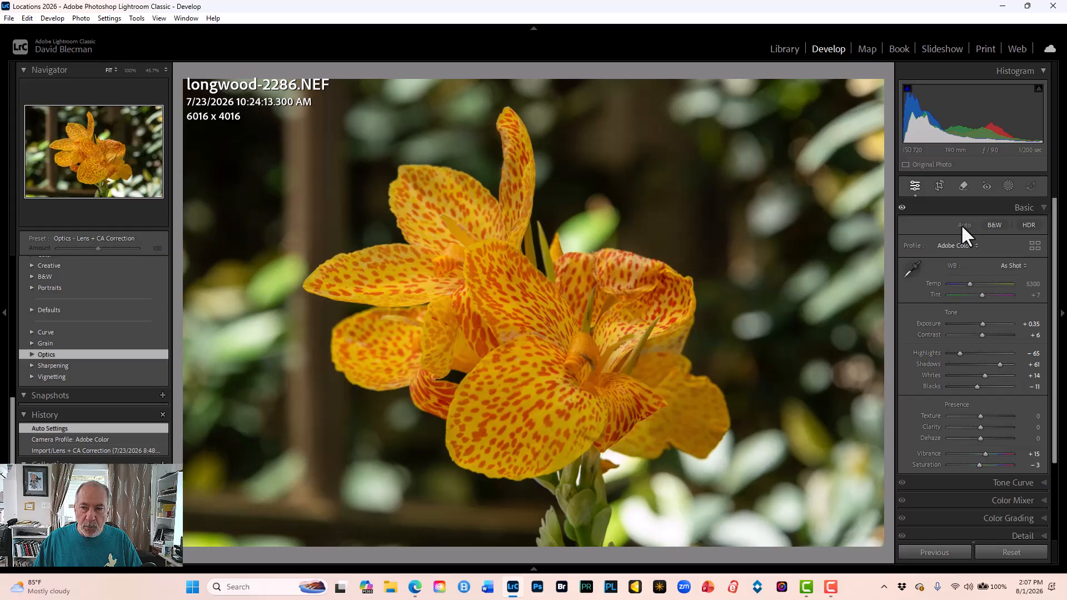
pyautogui.doubleClick(951, 312)
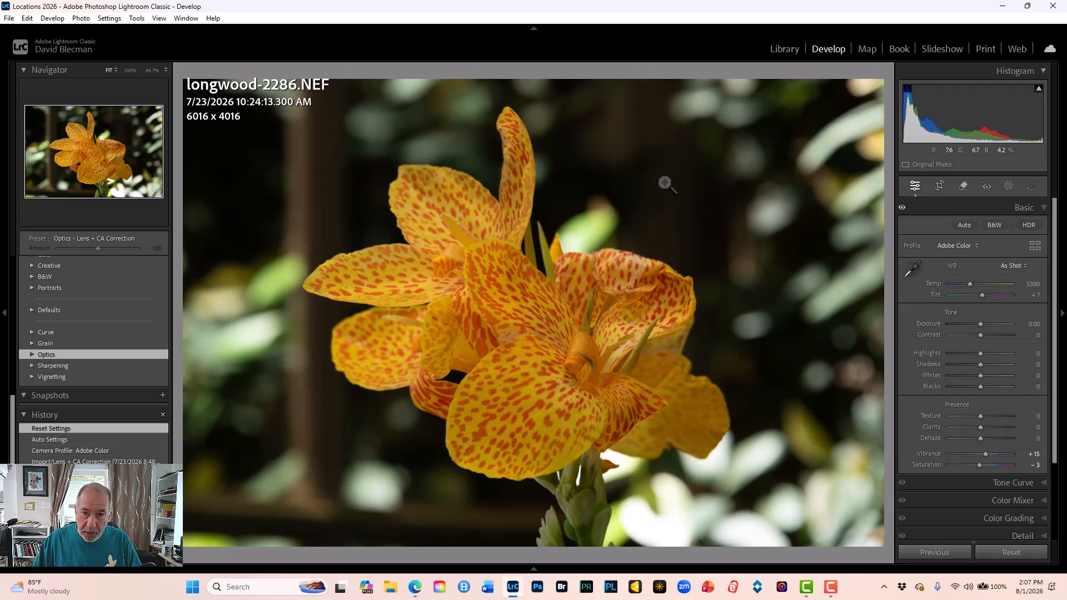
pyautogui.click(964, 224)
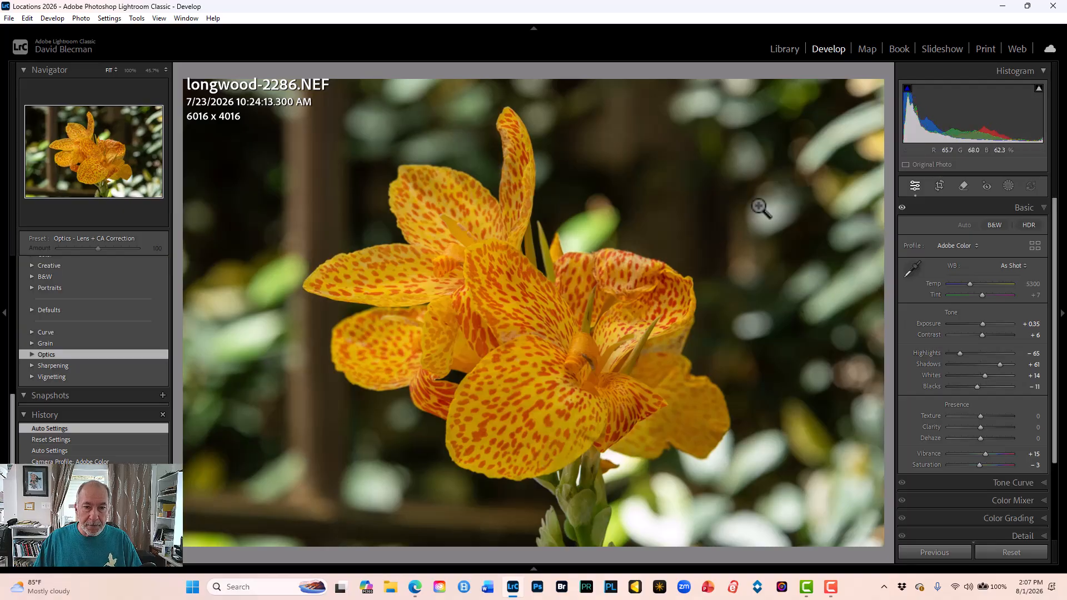
# - Apply the Adaptive Color profile to the virtual copy of the spotted flower photo and compare it with the original
pyautogui.hotkey('ctrl', "'")
pyautogui.click(956, 246)
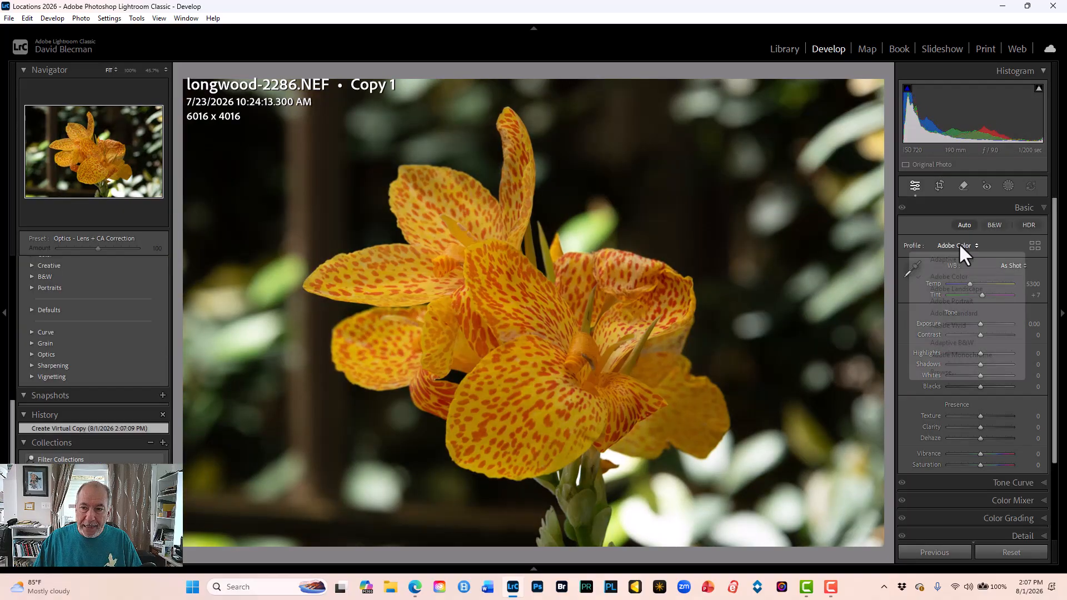
pyautogui.click(955, 261)
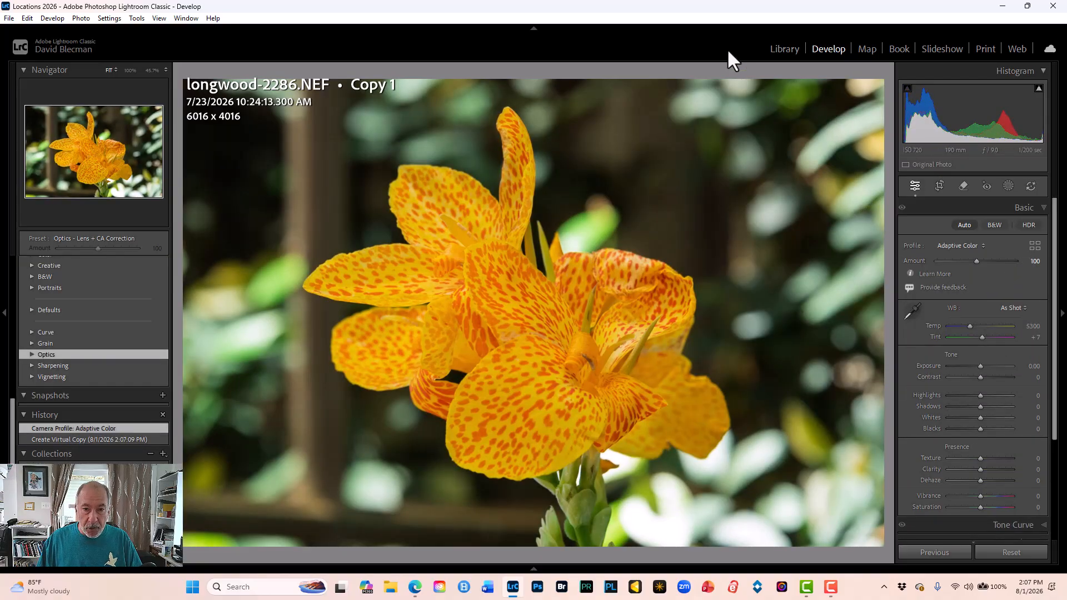
pyautogui.hotkey('ctrl', 'z')
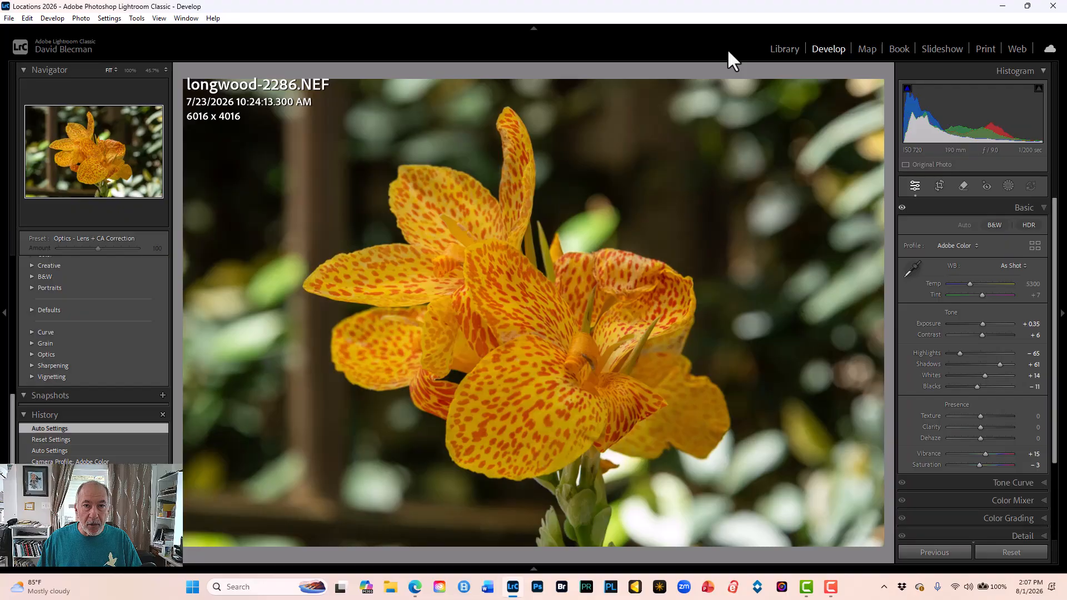
pyautogui.hotkey('ctrl', 'y')
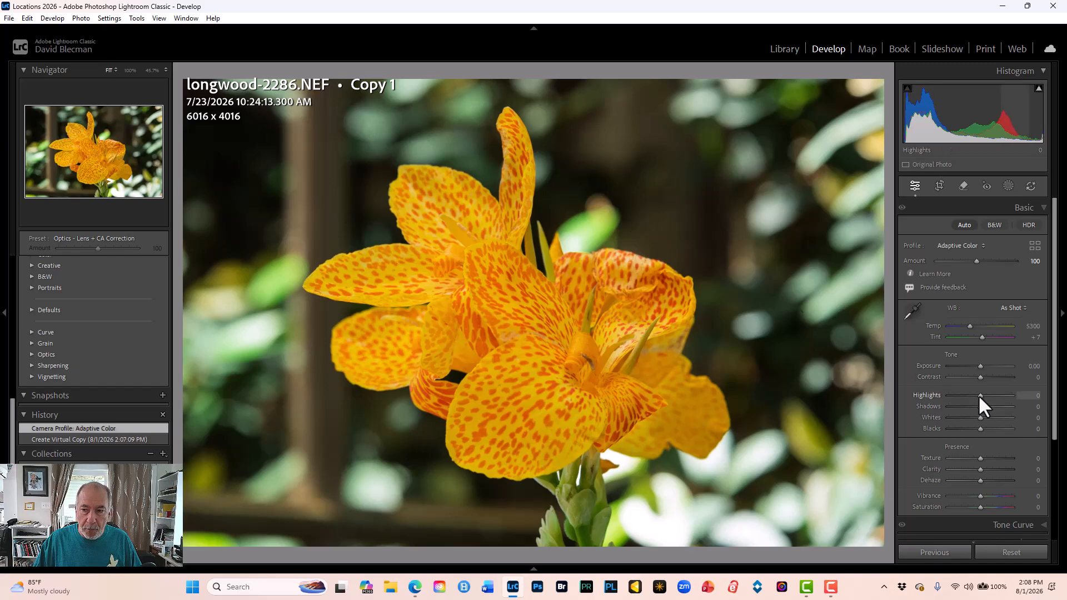
# - Set the Adaptive Color copy's Highlights to -58 and Shadows to +26, and compare the result with its before view
pyautogui.moveTo(979, 396)
pyautogui.mouseDown()
pyautogui.moveTo(955, 396)
pyautogui.moveTo(986, 405)
pyautogui.mouseUp()
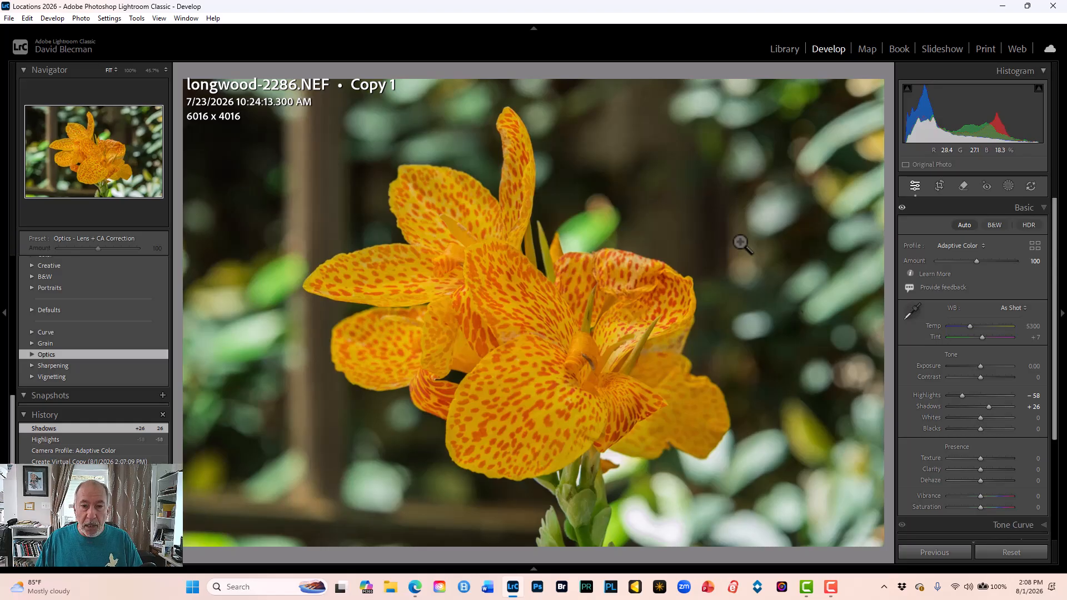
pyautogui.press('\\')
pyautogui.press('\\')
pyautogui.press('\\')
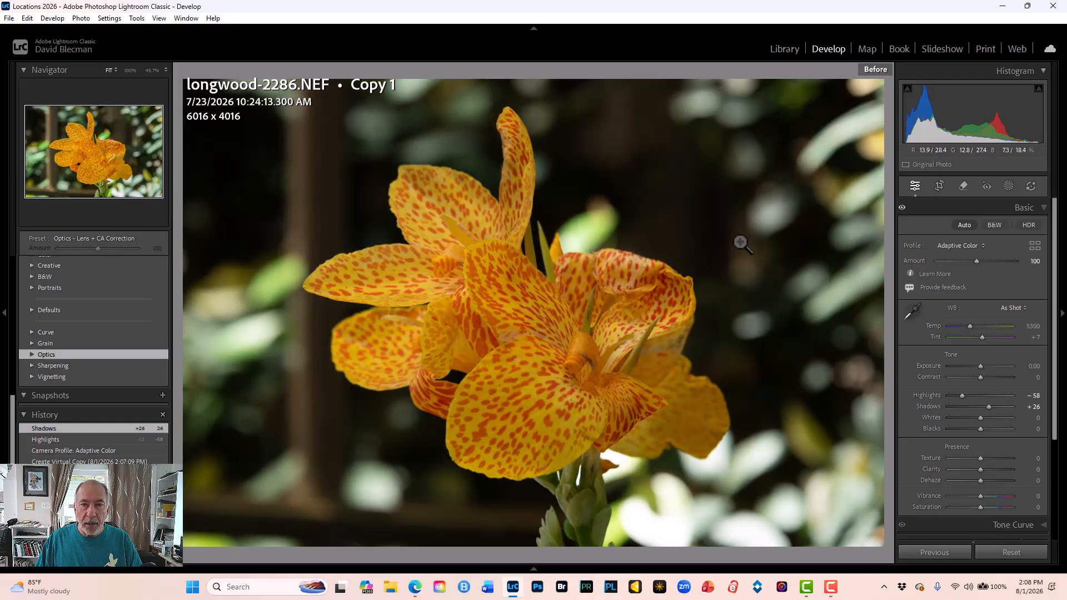
pyautogui.press('\\')
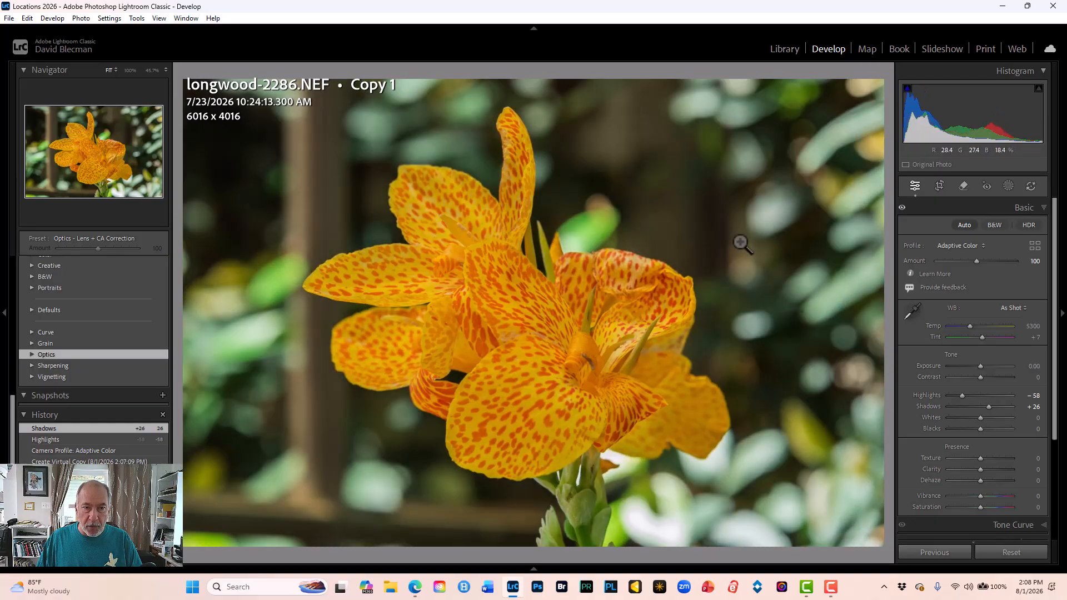
# - Switch to the original Adobe Color version of the spotted flower and compare it with its before view
pyautogui.press('Left')
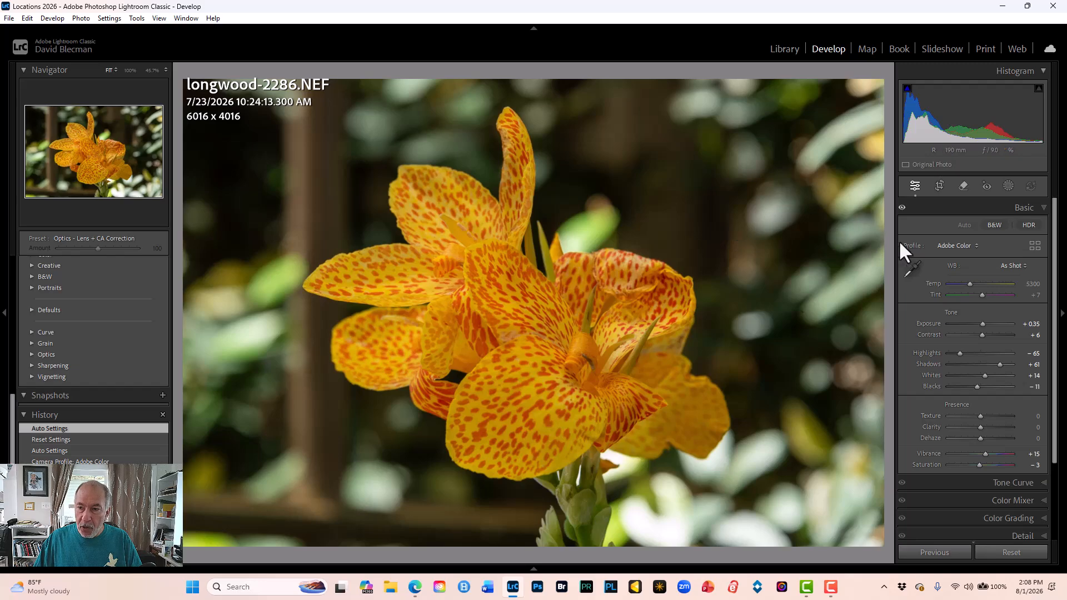
pyautogui.press('\\')
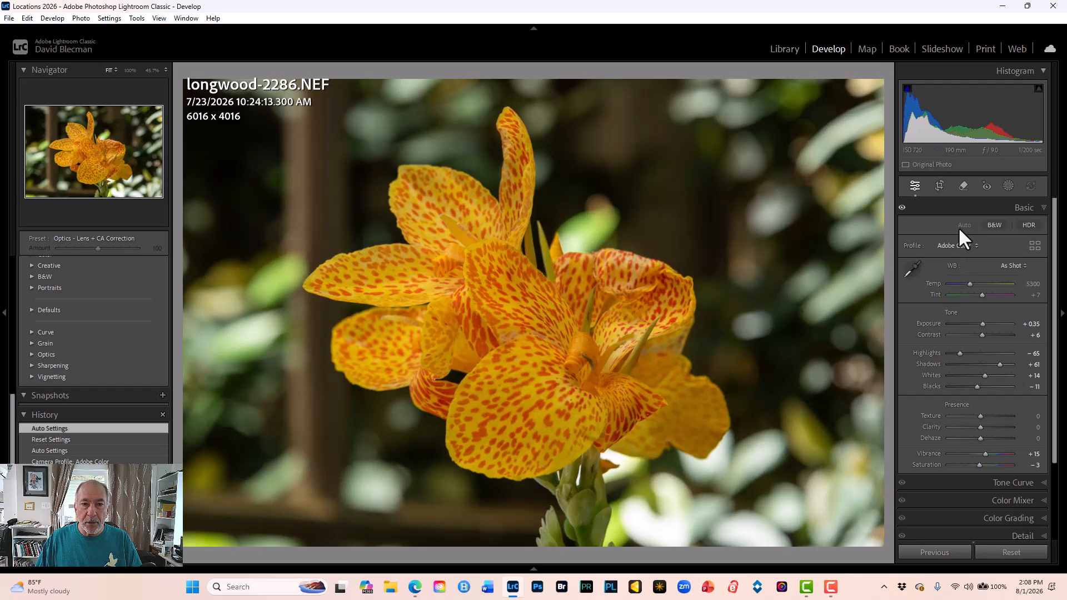
pyautogui.press('\\')
pyautogui.press('\\')
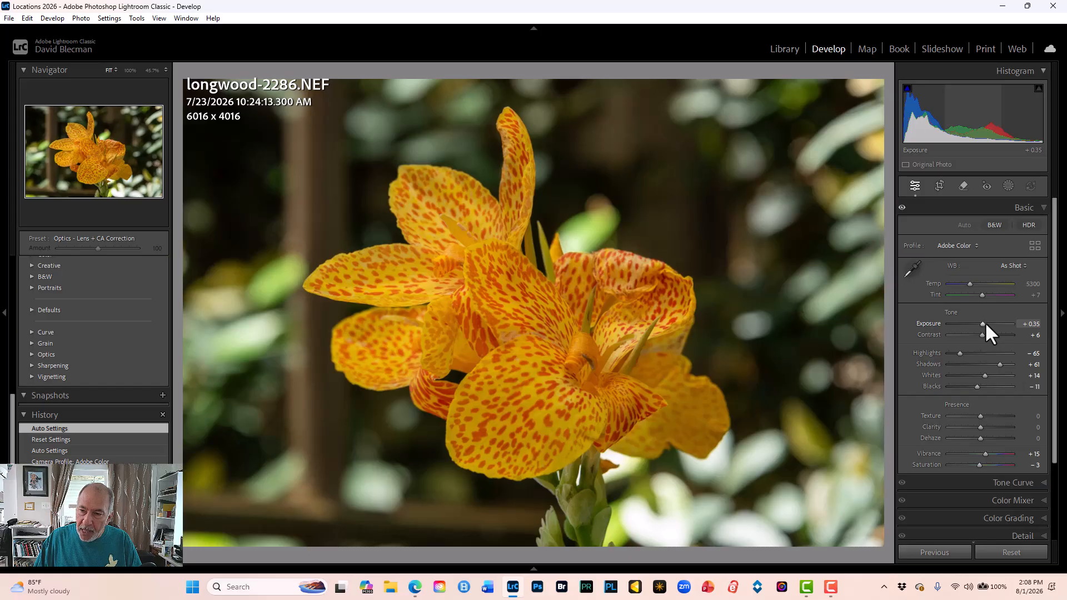
# - Raise the Exposure of the original spotted flower photo to +0.85
pyautogui.click(1027, 325)
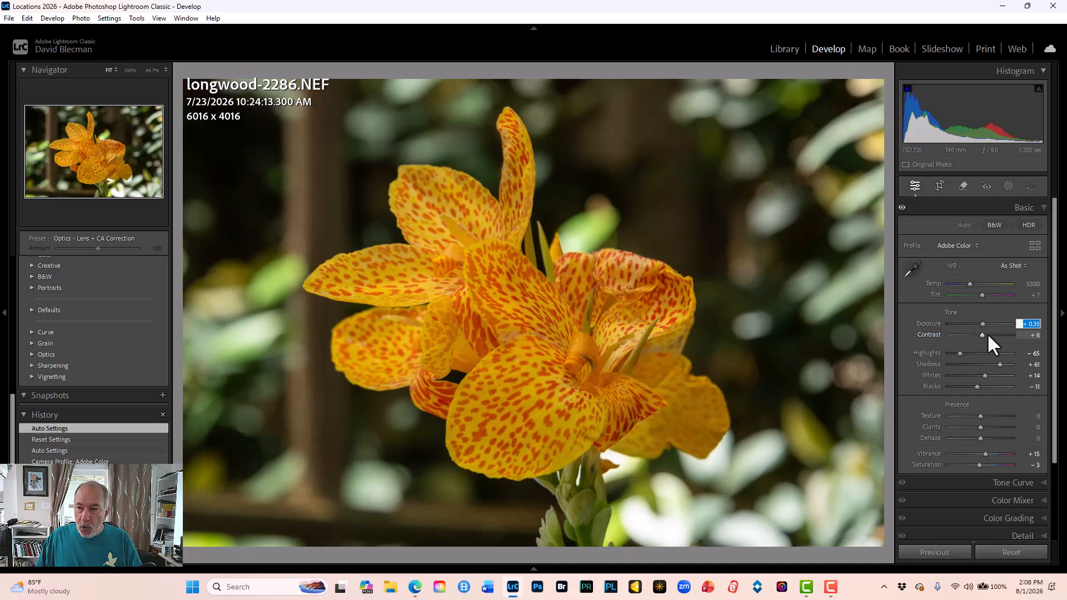
pyautogui.press('Up')
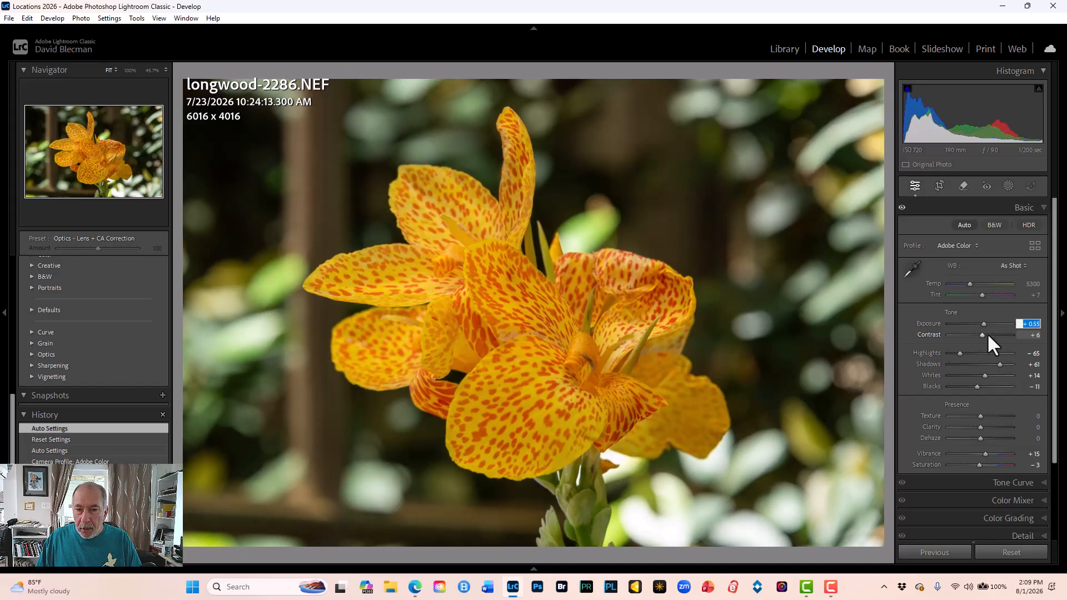
pyautogui.press('Up')
pyautogui.press('Up')
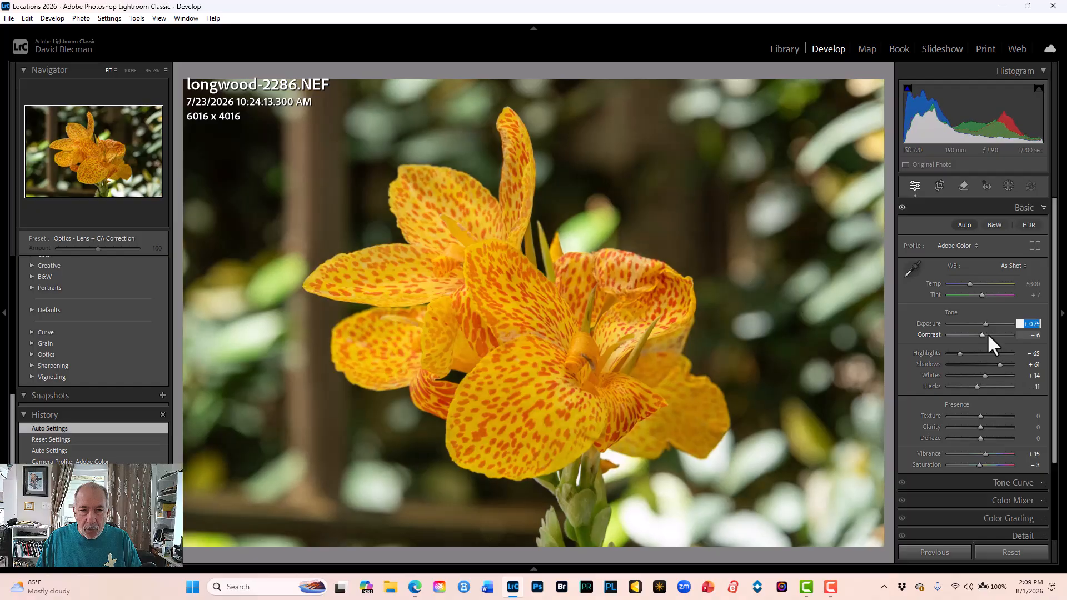
pyautogui.press('Up')
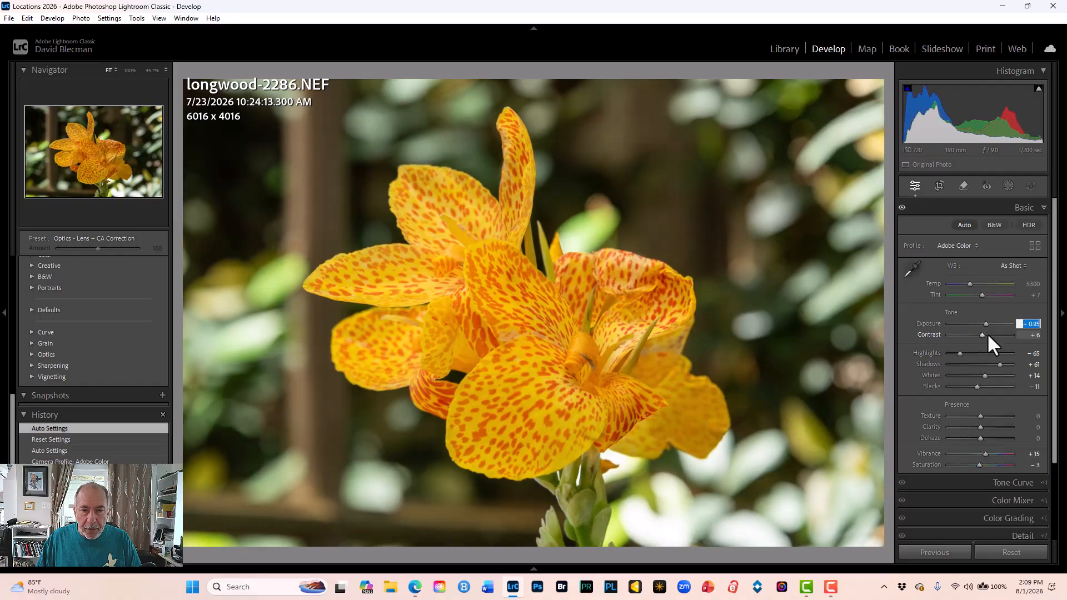
# - Raise the Contrast of the original spotted flower photo to +19
pyautogui.click(1031, 335)
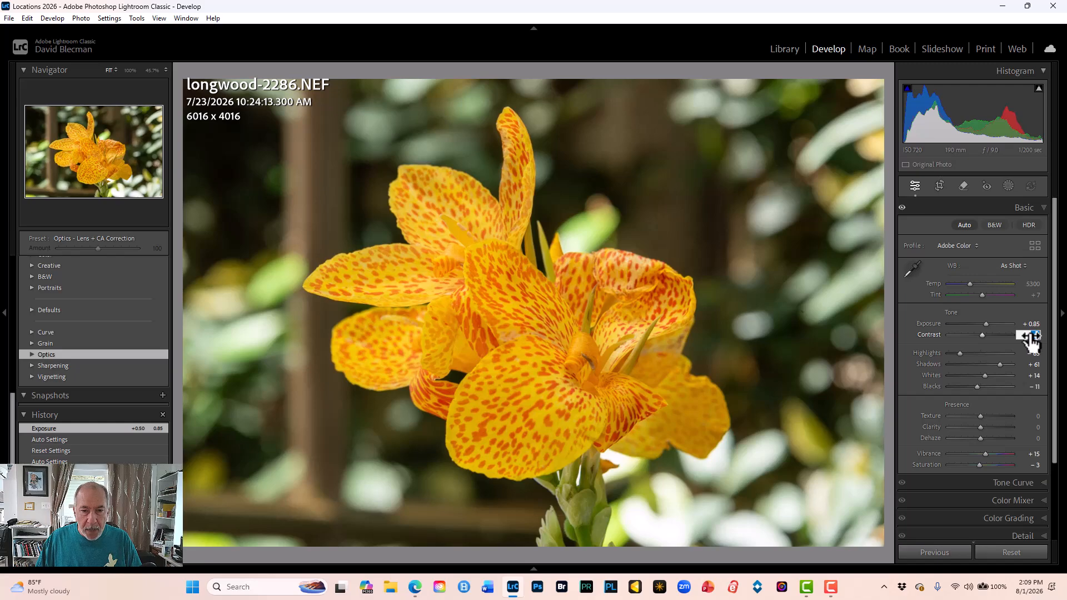
pyautogui.press('Up')
pyautogui.press('Up')
pyautogui.press('Up')
pyautogui.press('Up')
pyautogui.press('Up')
pyautogui.press('Up')
pyautogui.press('Up')
pyautogui.press('Up')
pyautogui.press('Up')
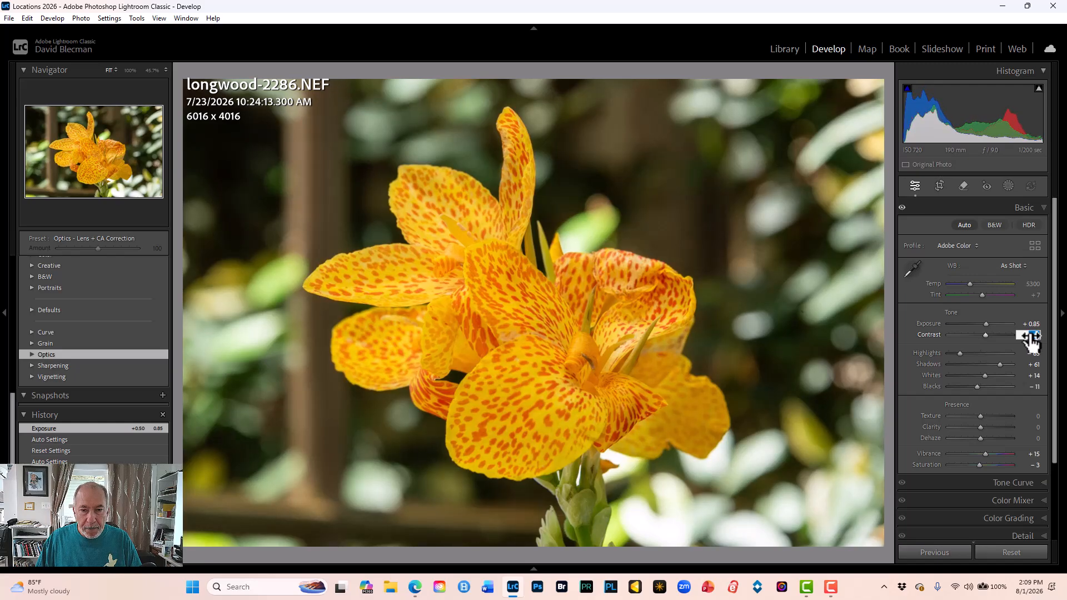
pyautogui.press('Up')
pyautogui.press('Up')
pyautogui.press('Up')
pyautogui.press('Up')
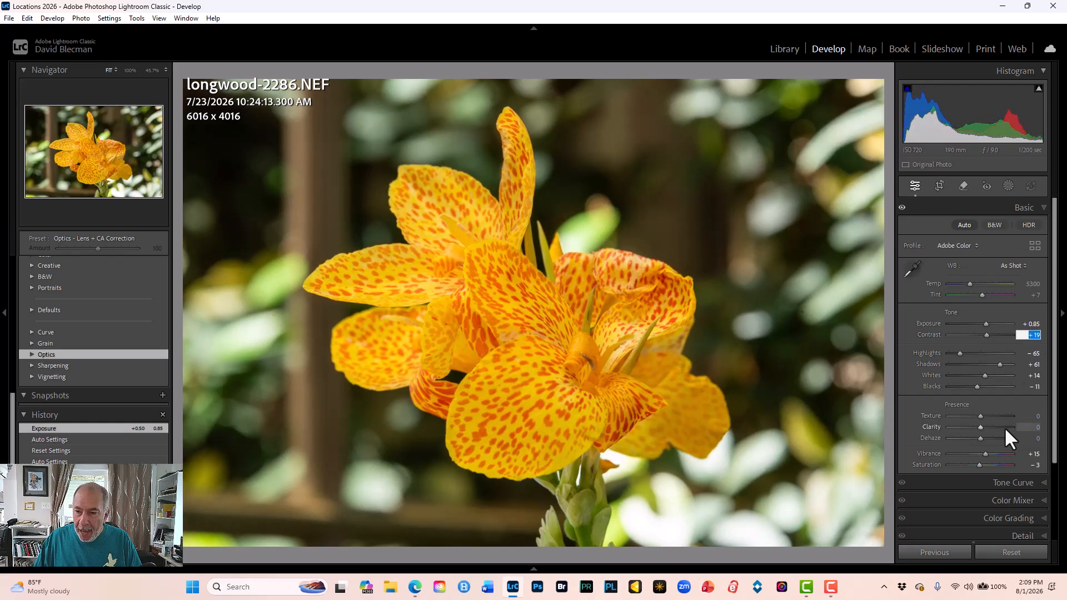
# - Raise the Dehaze amount of the original spotted flower photo to +20
pyautogui.click(1022, 439)
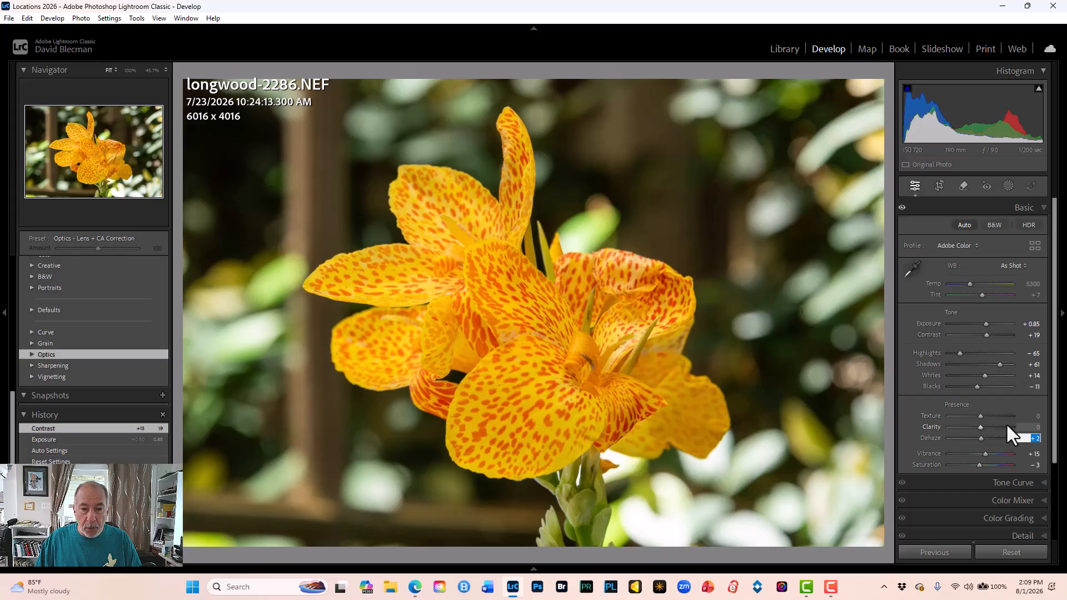
pyautogui.press('Up')
pyautogui.press('Up')
pyautogui.press('Up')
pyautogui.press('Up')
pyautogui.press('Up')
pyautogui.press('Up')
pyautogui.press('Up')
pyautogui.press('Up')
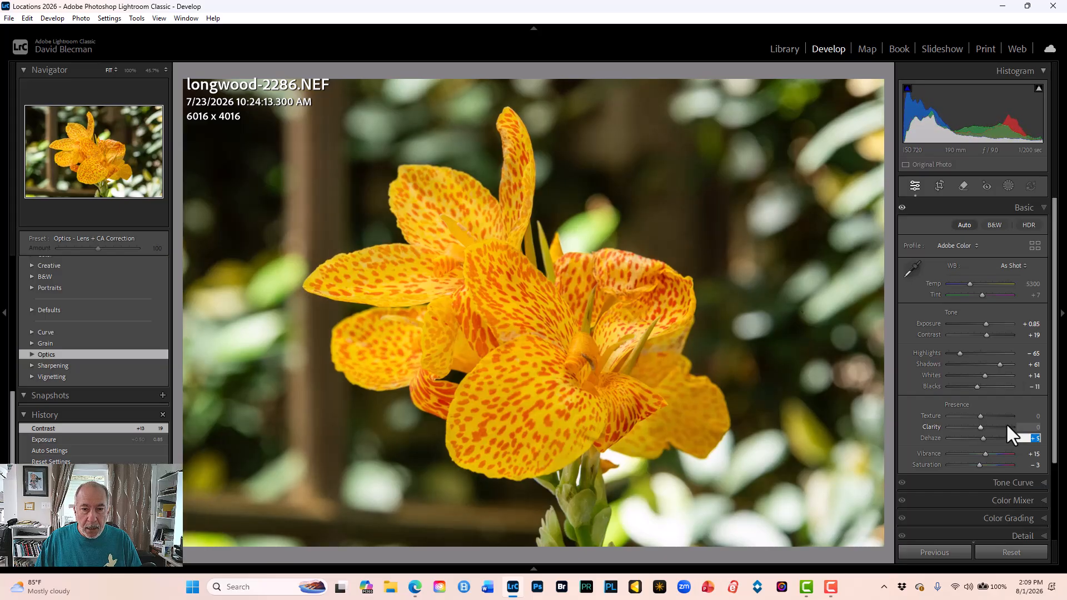
pyautogui.press('Up')
pyautogui.press('Up')
pyautogui.press('Up')
pyautogui.press('Up')
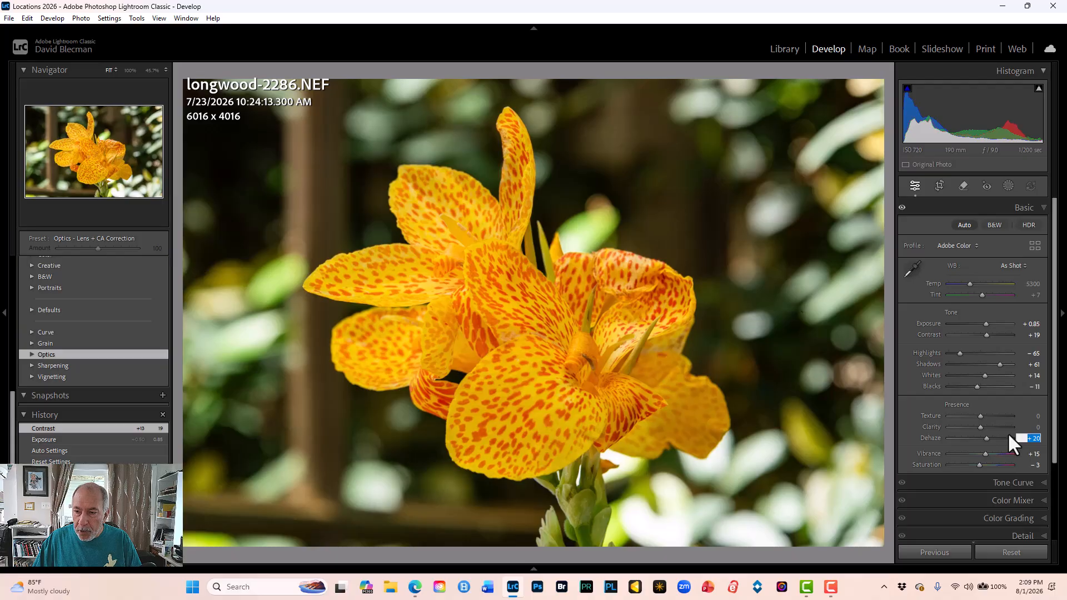
# - Raise the Clarity of the original spotted flower photo to +18
pyautogui.click(1030, 428)
pyautogui.press('Up')
pyautogui.press('Up')
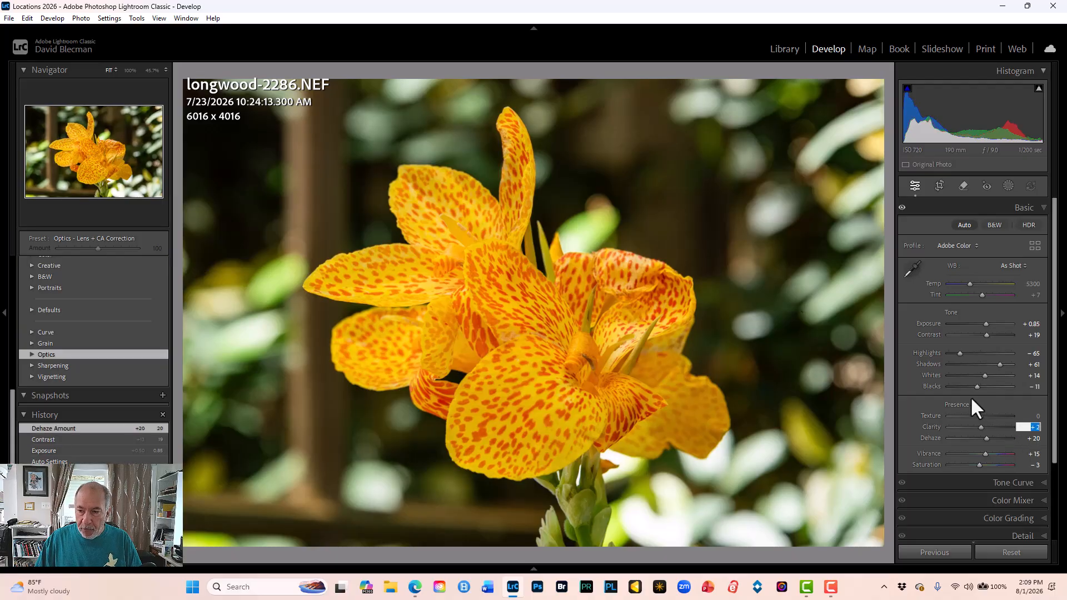
pyautogui.press('Up')
pyautogui.press('Up')
pyautogui.press('Up')
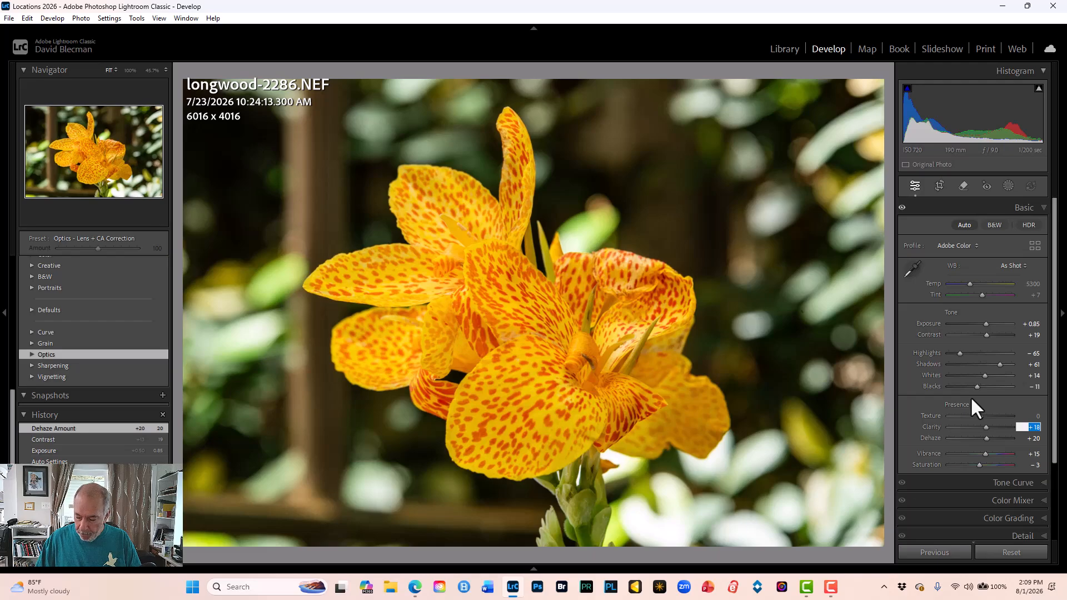
pyautogui.press('Return')
# - Compare the before and after views of the adjusted original spotted flower photo
pyautogui.press('\\')
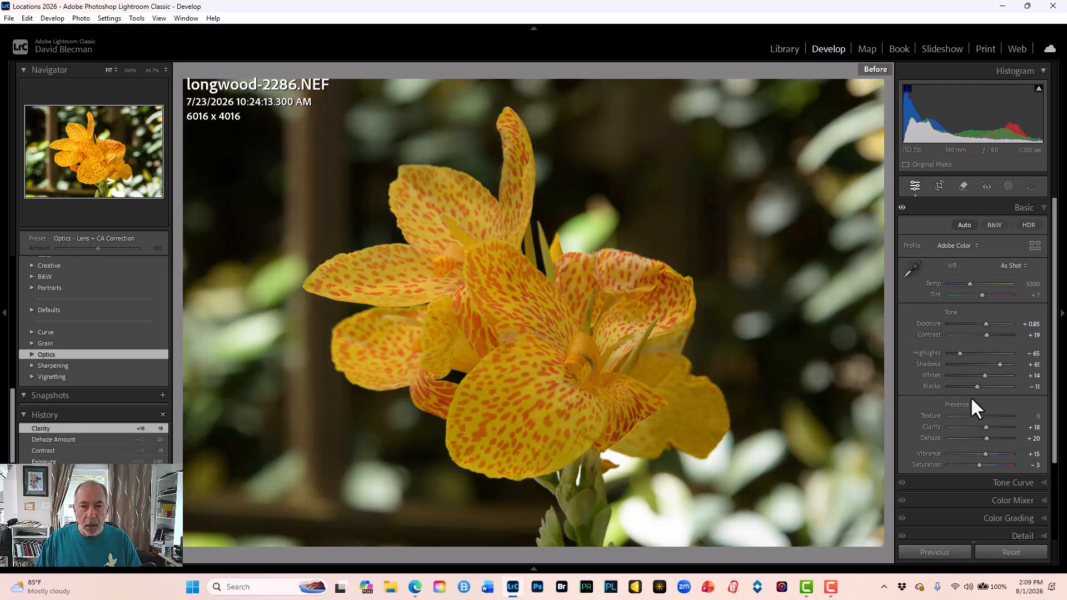
pyautogui.press('\\')
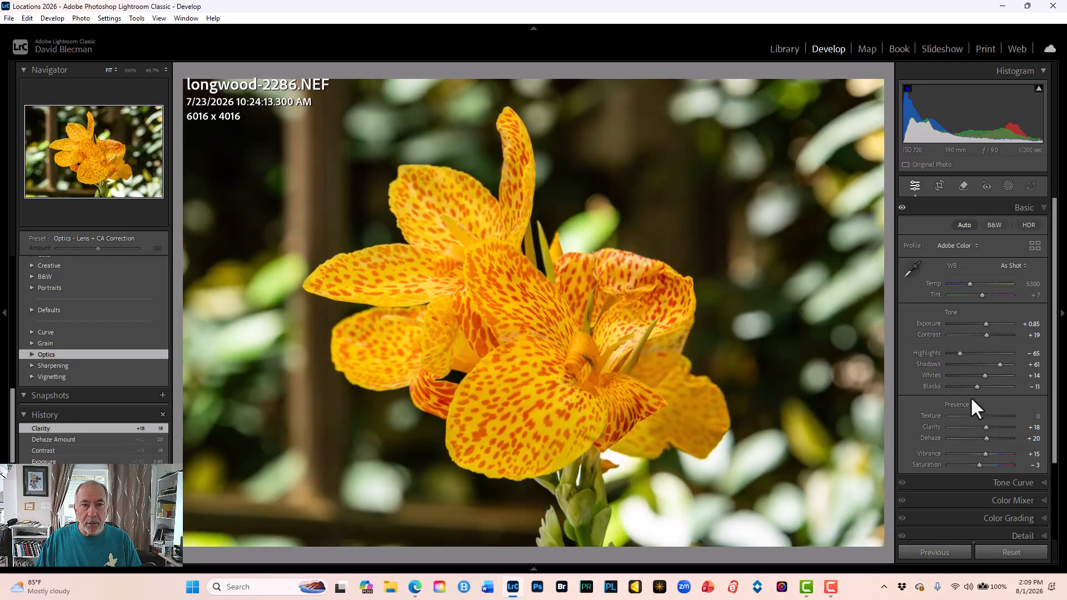
pyautogui.press('\\')
pyautogui.press('\\')
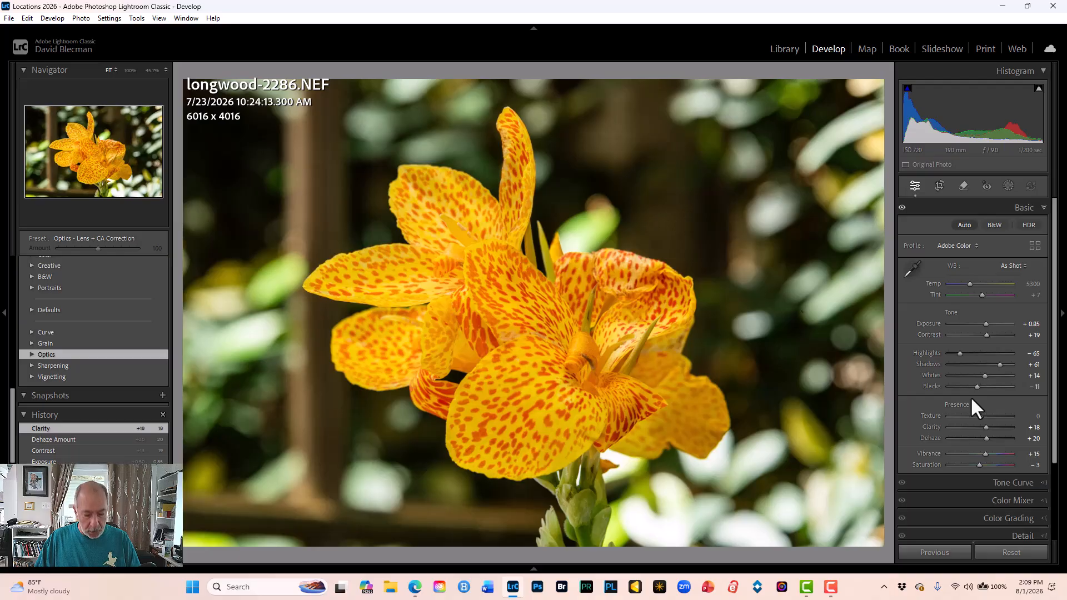
# - Find the red hibiscus photo longwood-2477.NEF in the Library grid and open it in Develop
pyautogui.press('g')
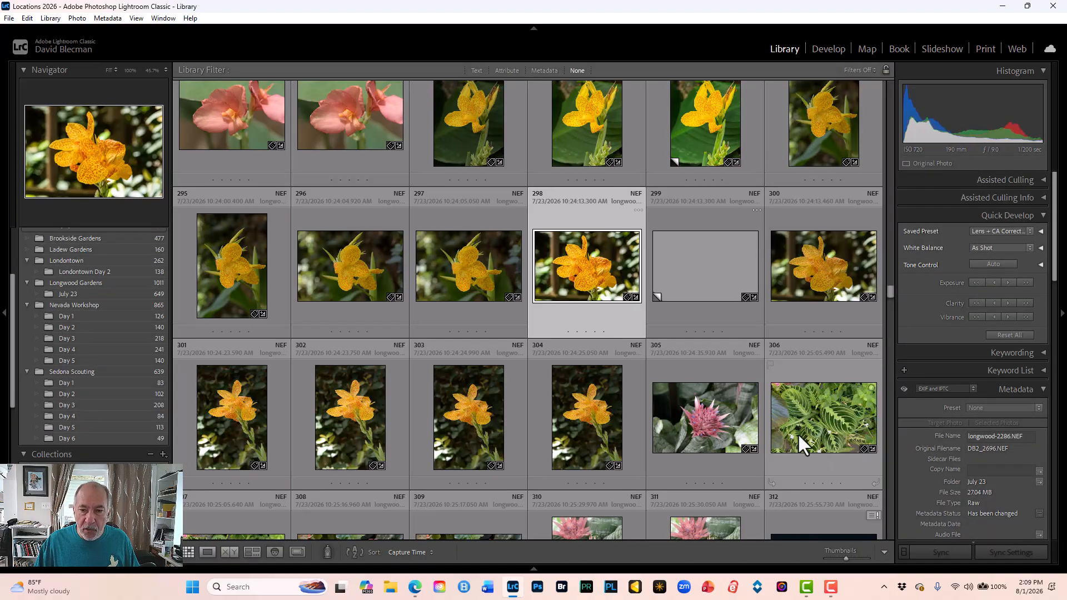
pyautogui.scroll(-5, 741, 347)
pyautogui.scroll(-6, 378, 435)
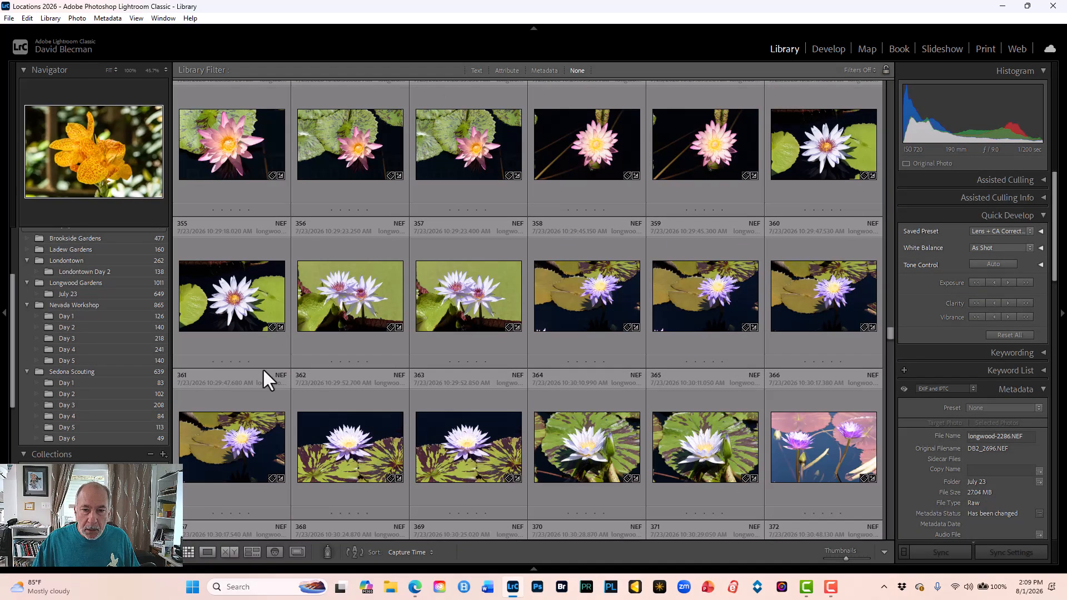
pyautogui.scroll(-15, 263, 371)
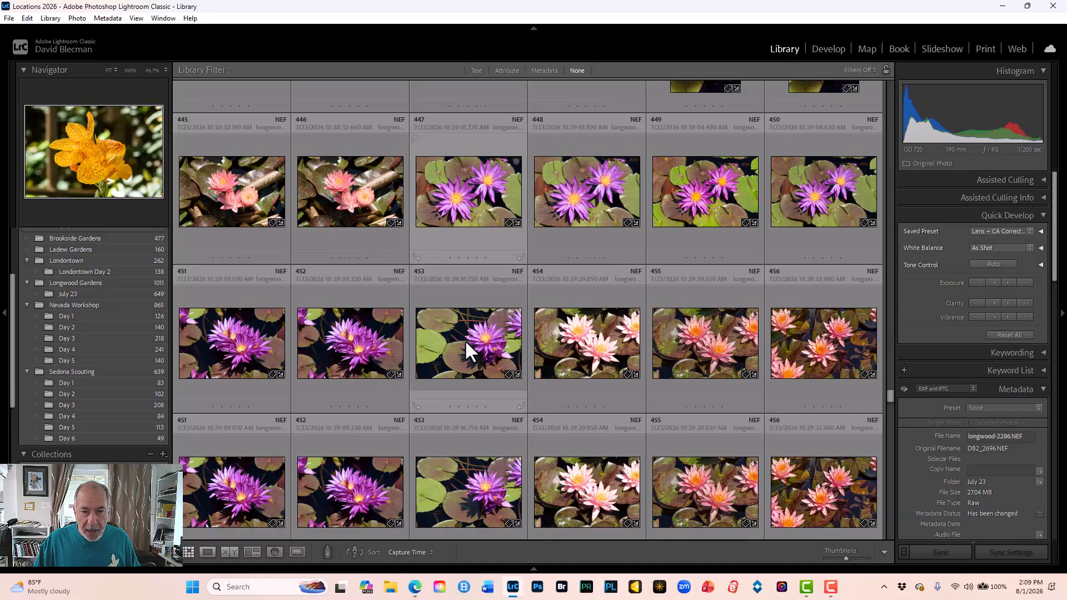
pyautogui.scroll(-5, 465, 339)
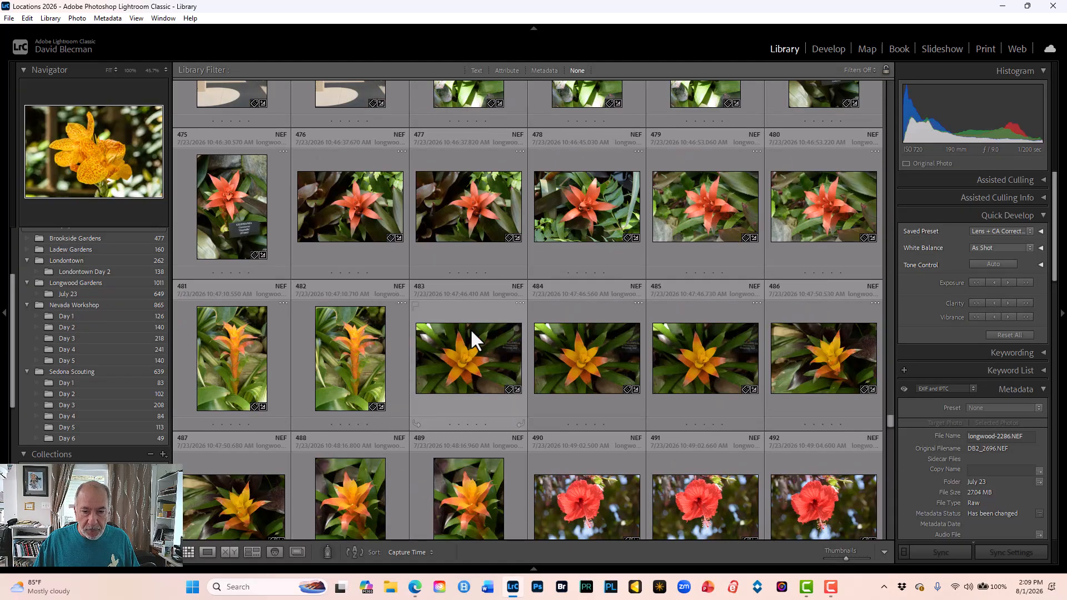
pyautogui.scroll(-1, 470, 328)
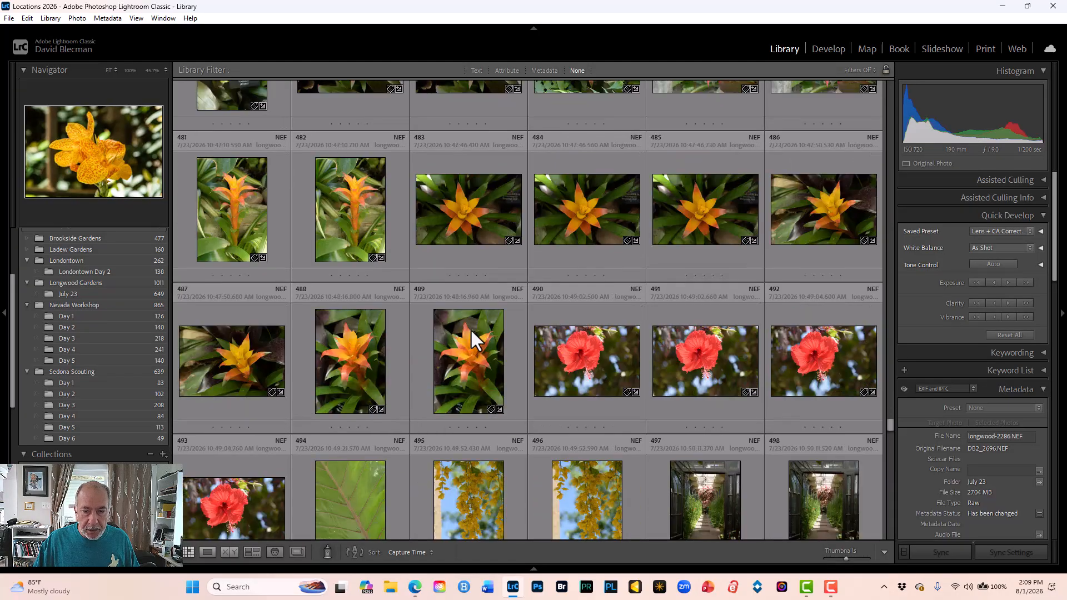
pyautogui.click(685, 348)
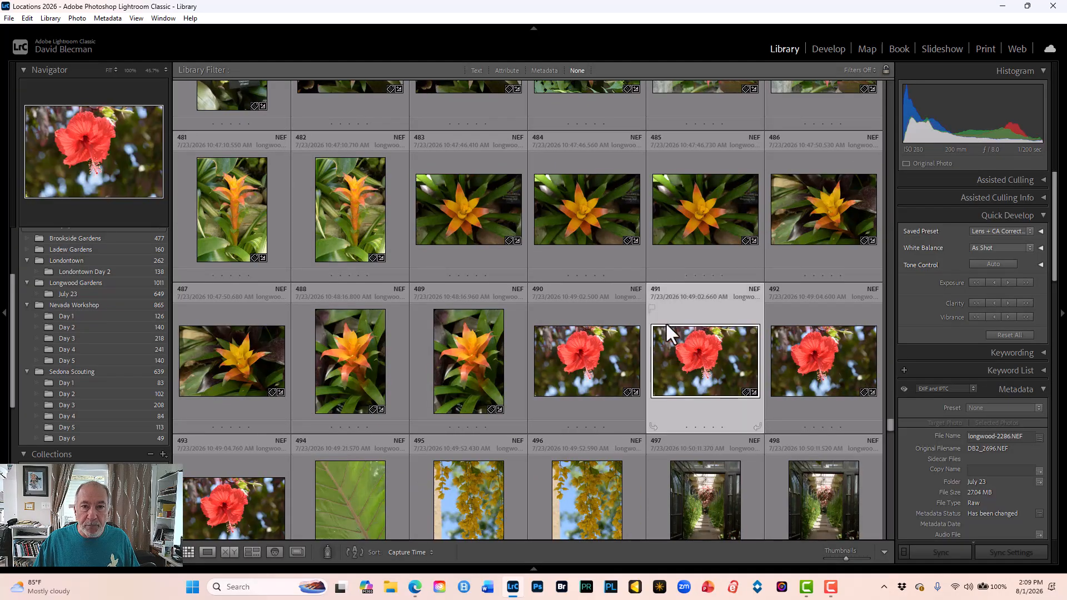
pyautogui.click(820, 56)
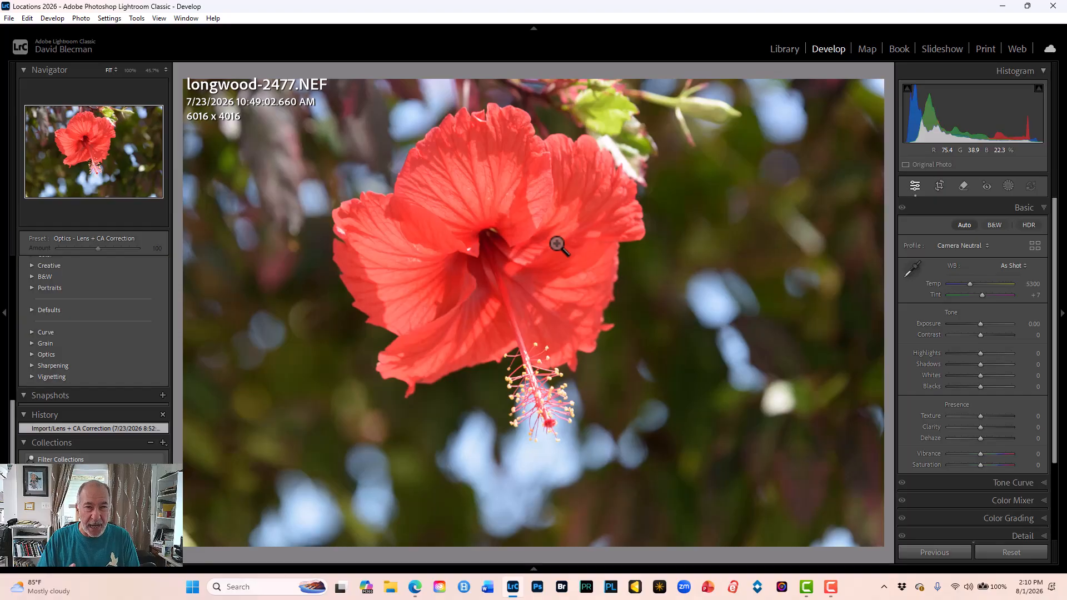
# - Create a virtual copy of the red hibiscus photo and return to the original
pyautogui.rightClick(554, 196)
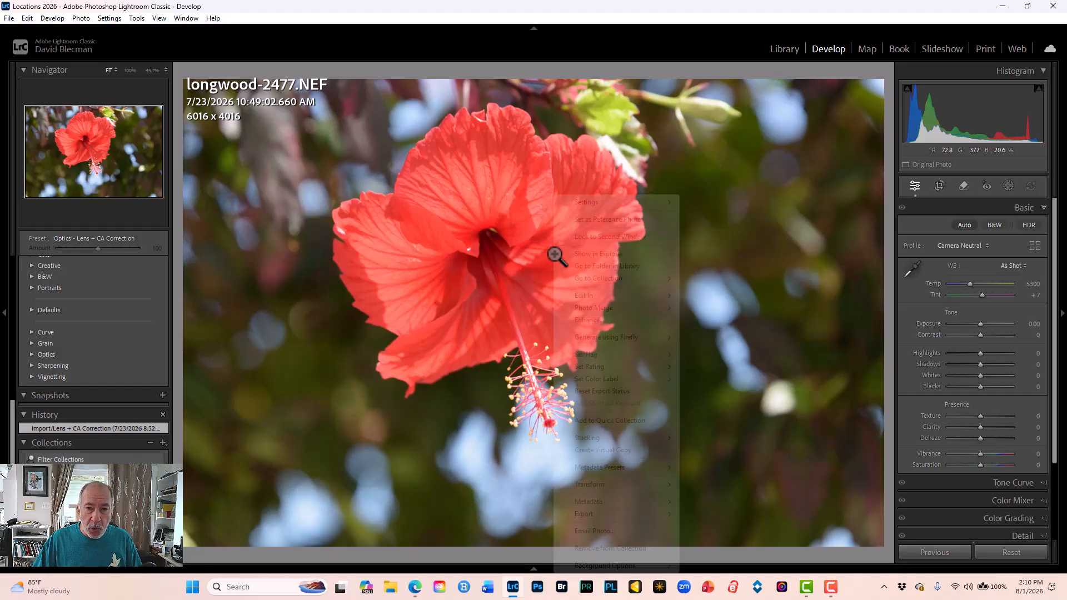
pyautogui.click(605, 451)
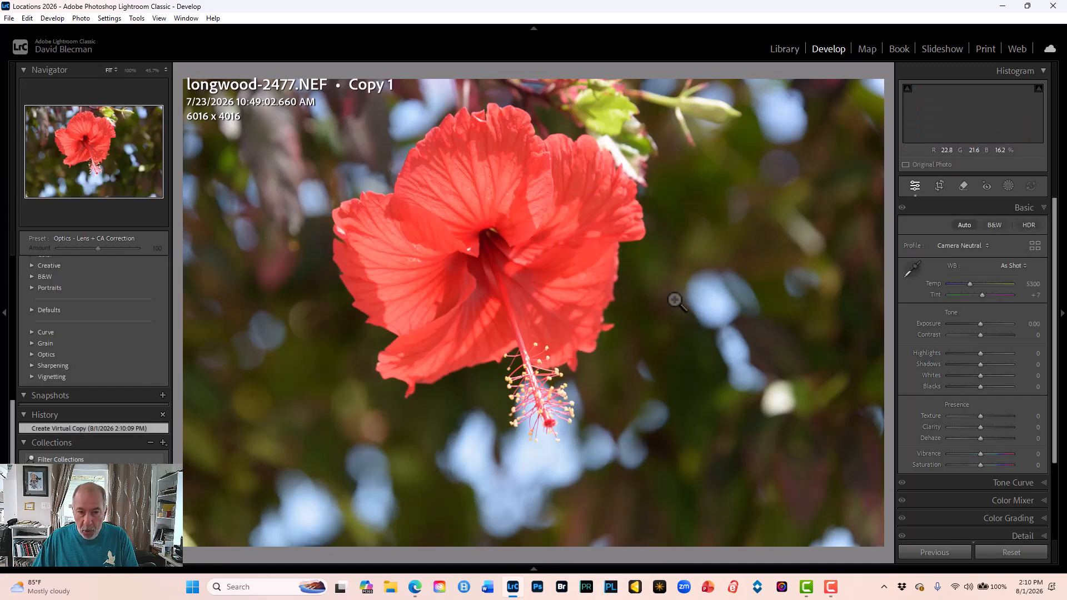
pyautogui.press('Left')
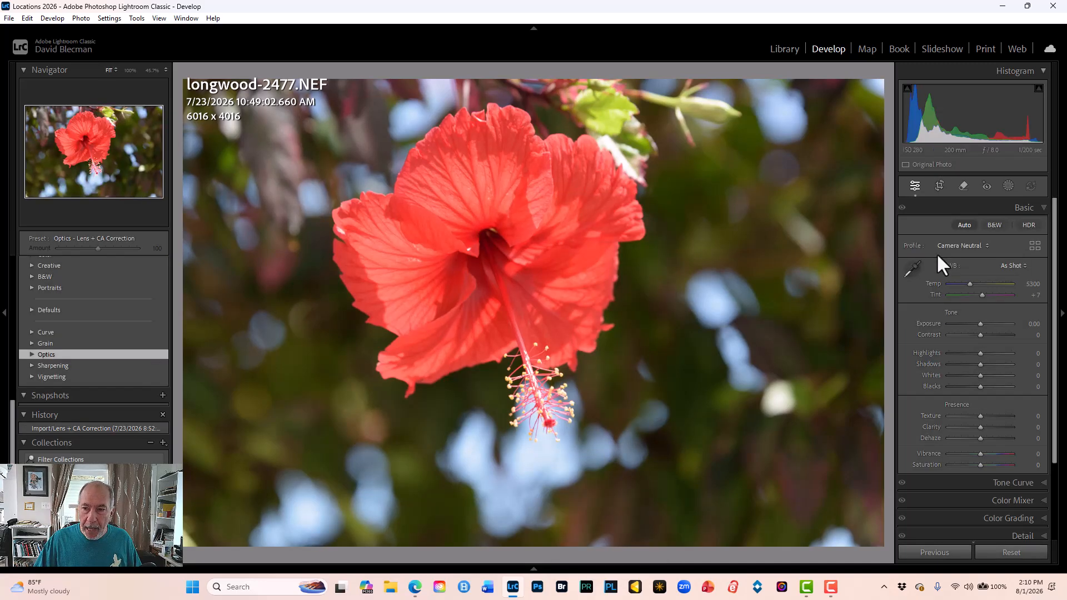
# - Set the original red hibiscus photo's profile to Adobe Color and apply Auto tone settings
pyautogui.click(951, 246)
pyautogui.click(950, 293)
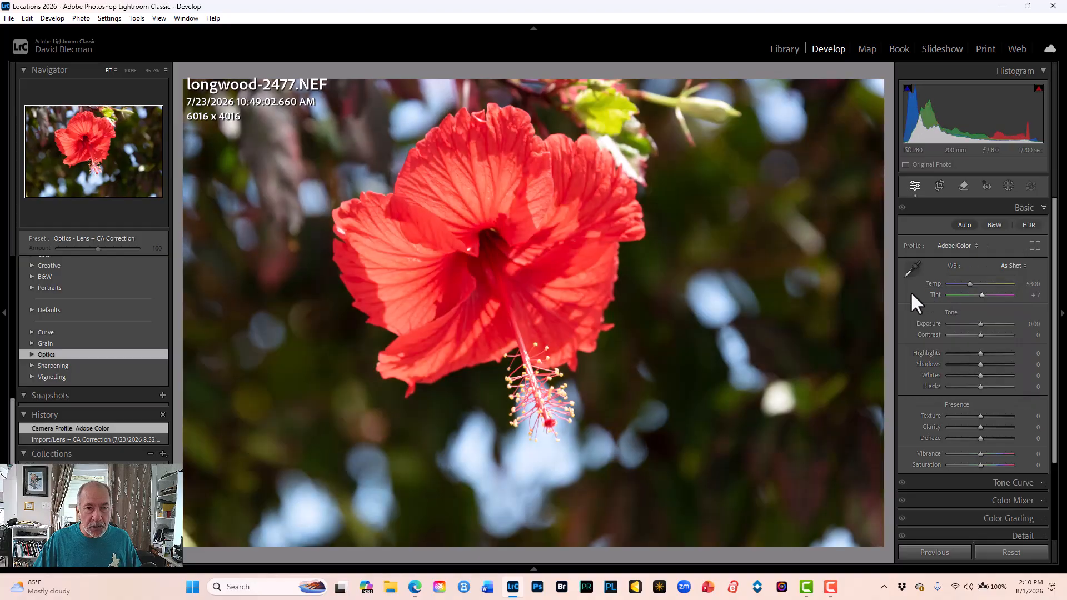
pyautogui.click(965, 224)
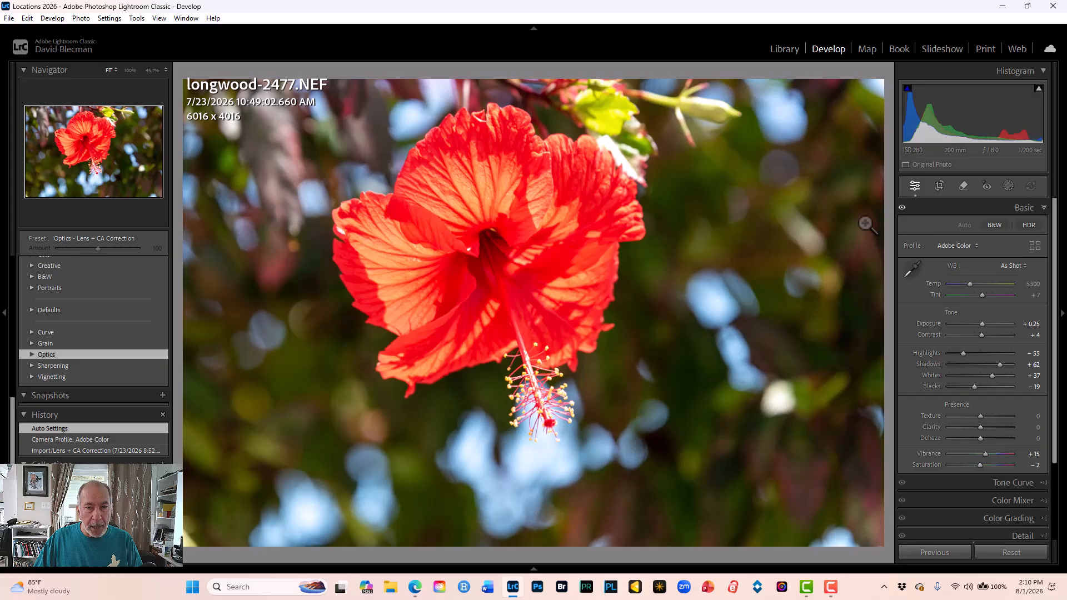
# - Switch to the red hibiscus virtual copy and change its profile to Adobe Color, then to Adaptive Color
pyautogui.hotkey('ctrl', "'")
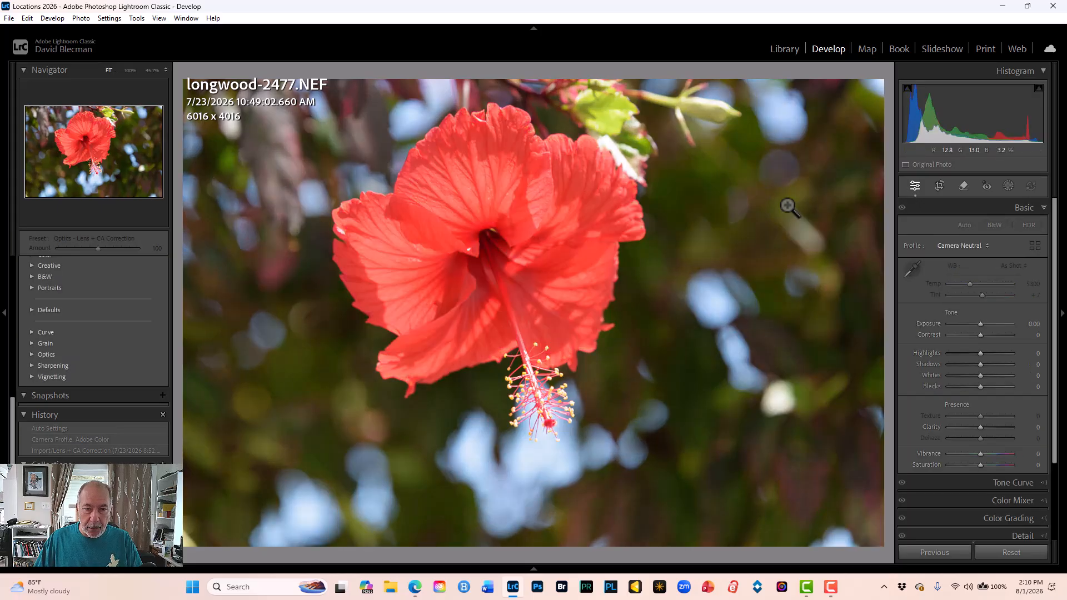
pyautogui.click(963, 248)
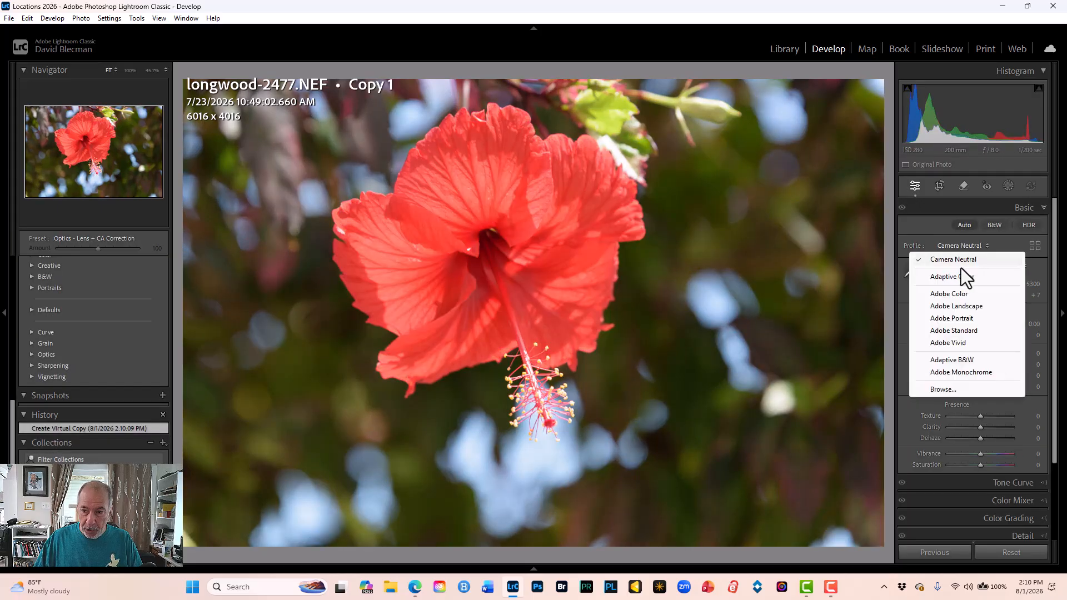
pyautogui.click(952, 292)
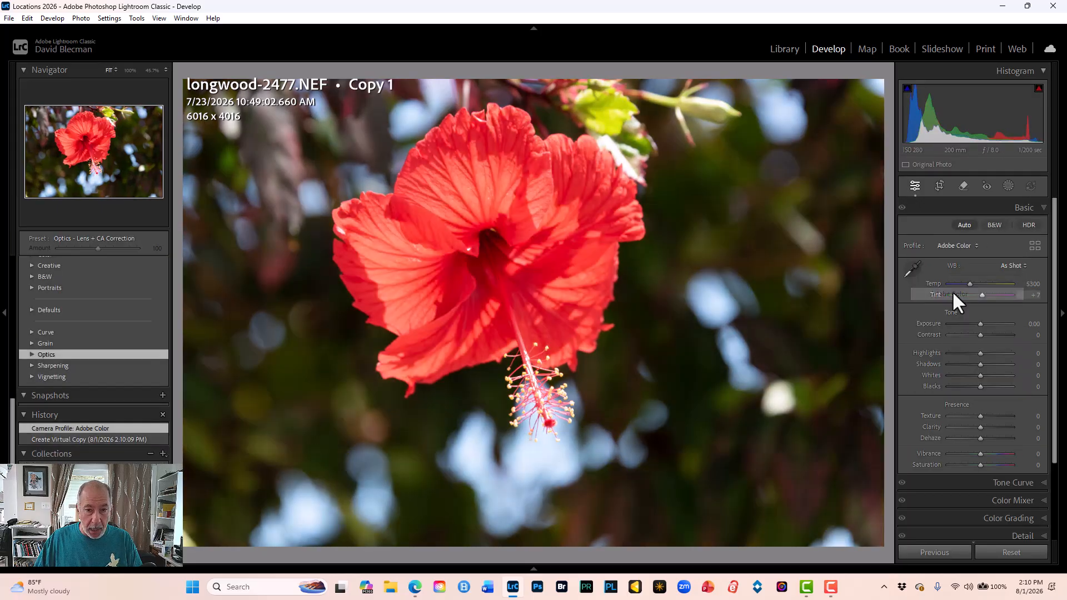
pyautogui.click(964, 245)
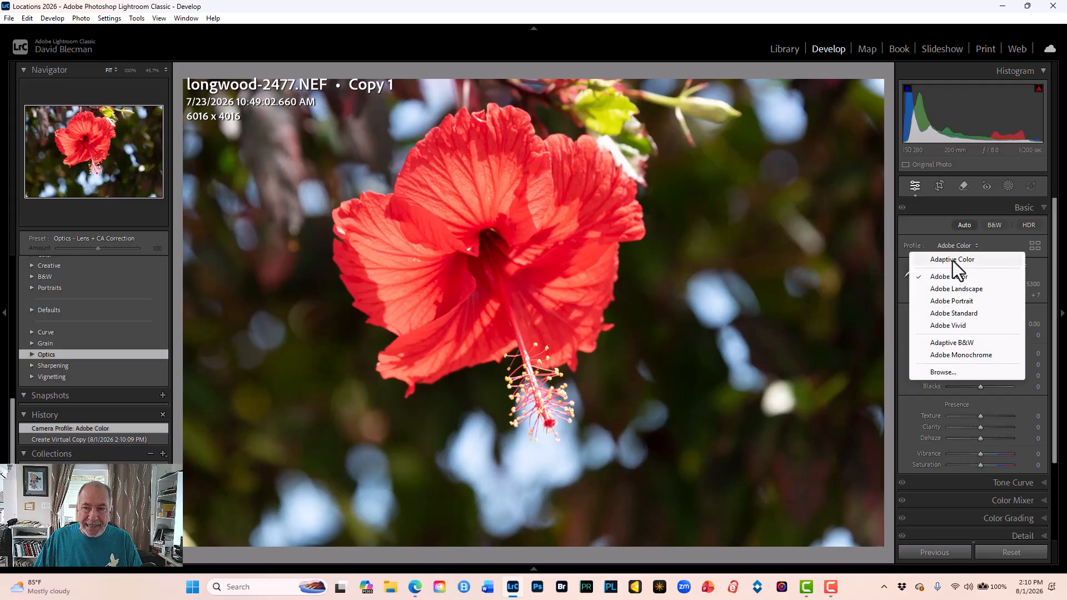
pyautogui.click(952, 260)
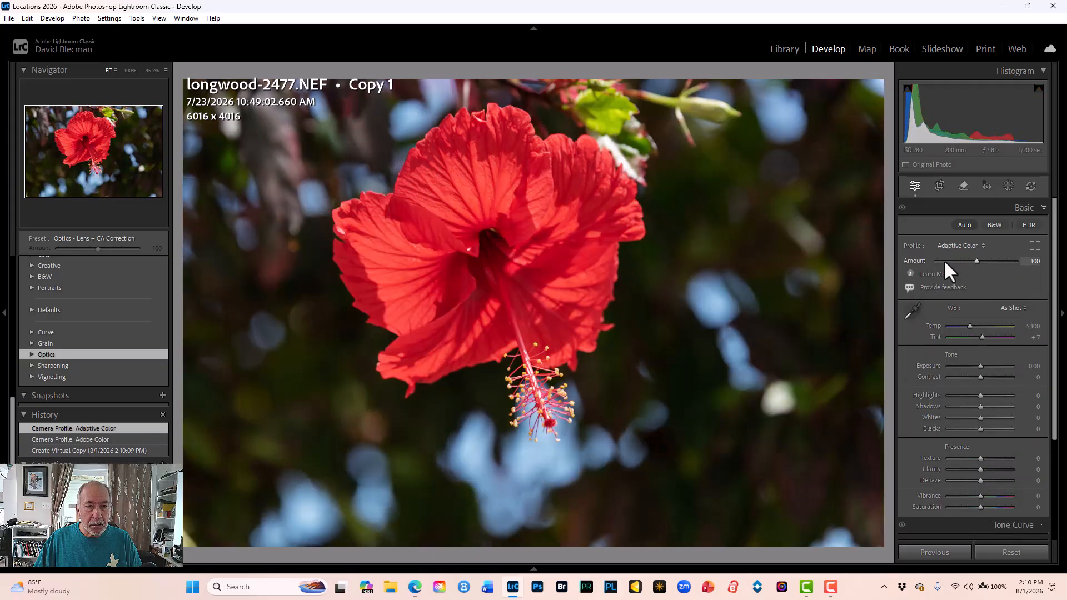
# - Compare the original hibiscus photo with its Adaptive Color virtual copy by alternating between them
pyautogui.press('Left')
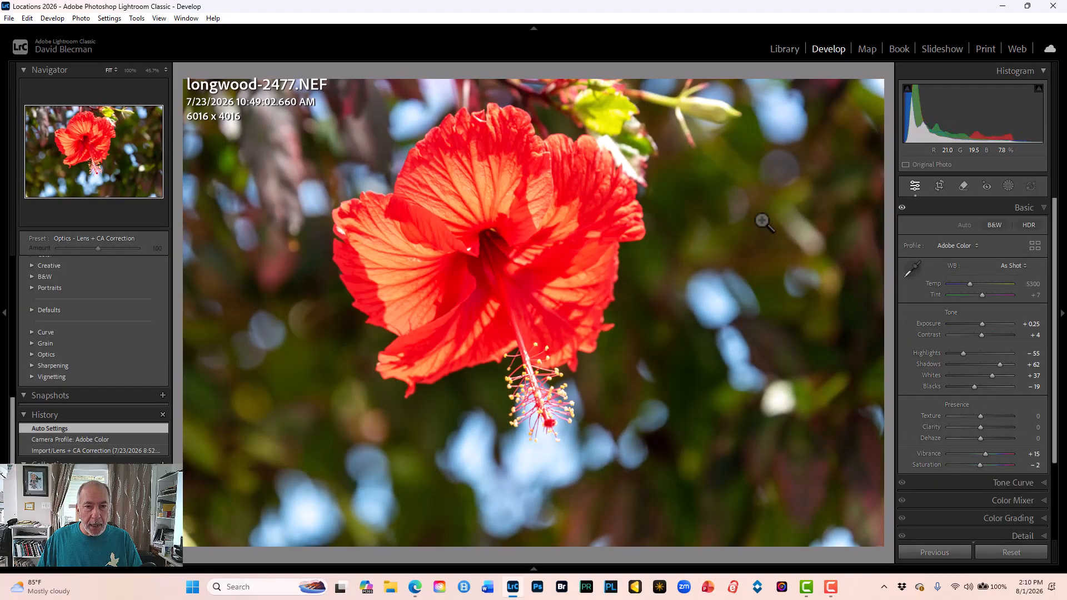
pyautogui.press('Right')
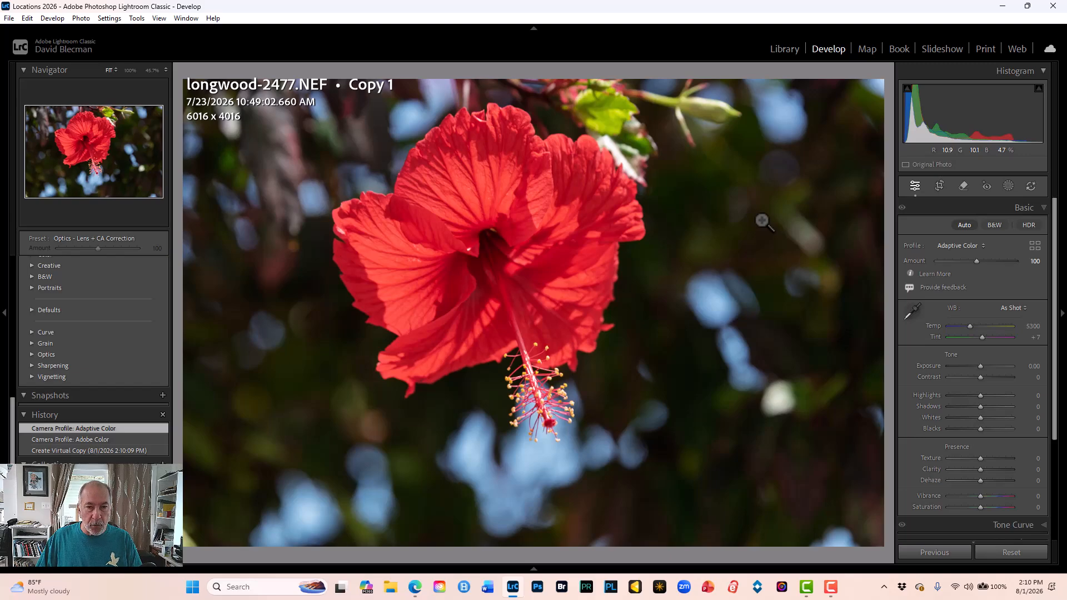
pyautogui.press('Left')
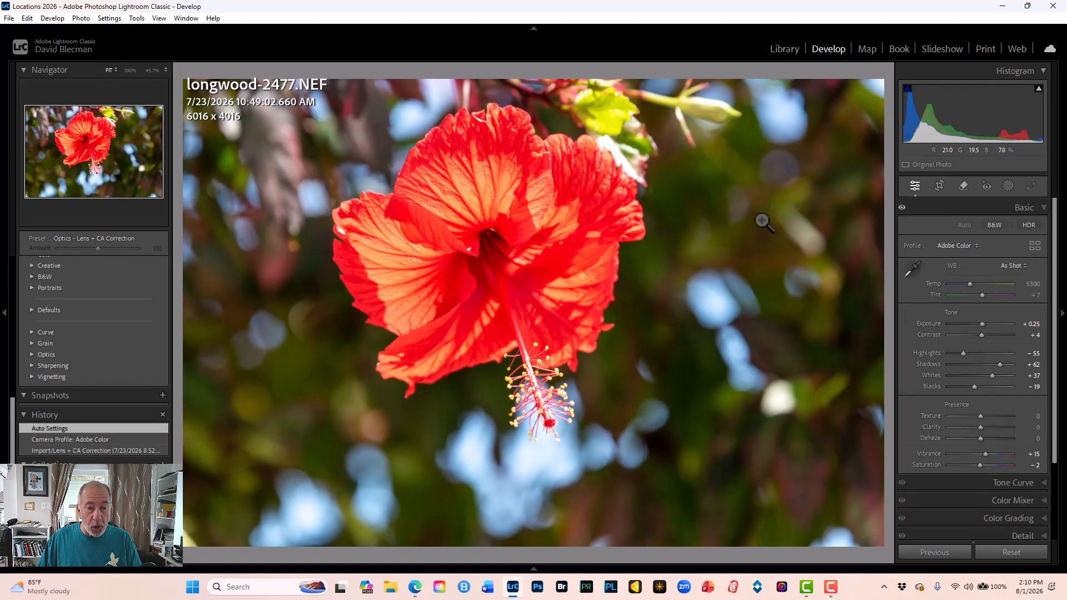
pyautogui.press('Right')
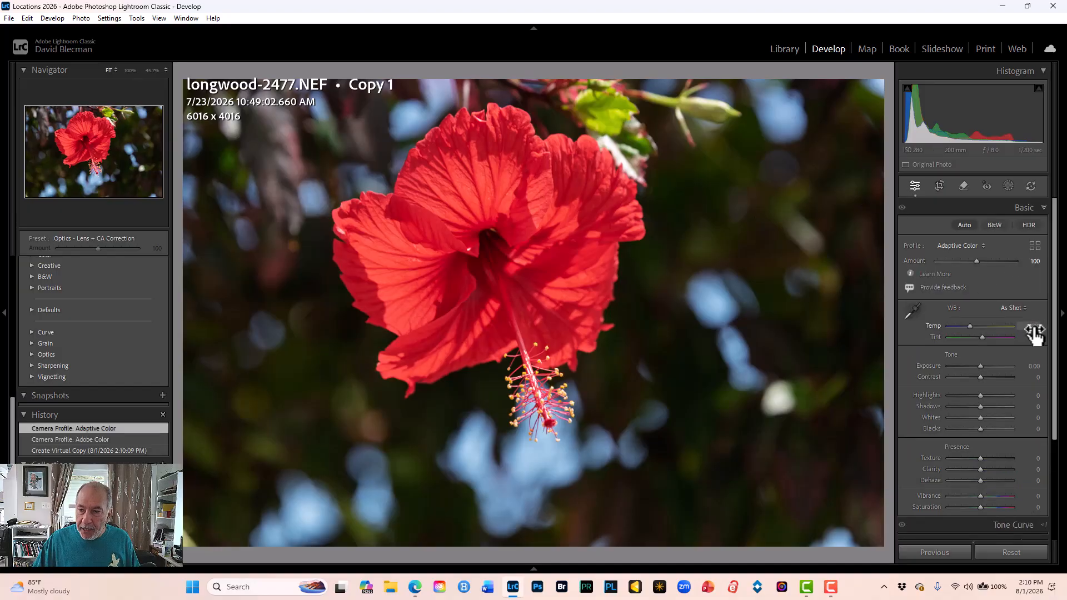
# - Raise the Exposure of the hibiscus virtual copy to +0.40
pyautogui.click(1034, 366)
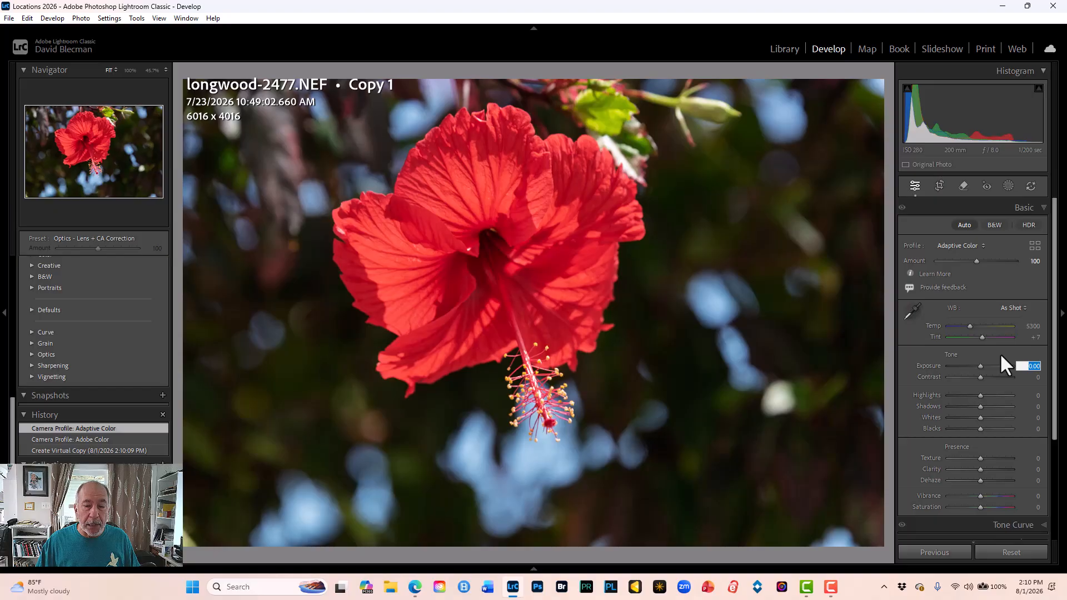
pyautogui.press('Up')
pyautogui.press('Up')
pyautogui.press('Up')
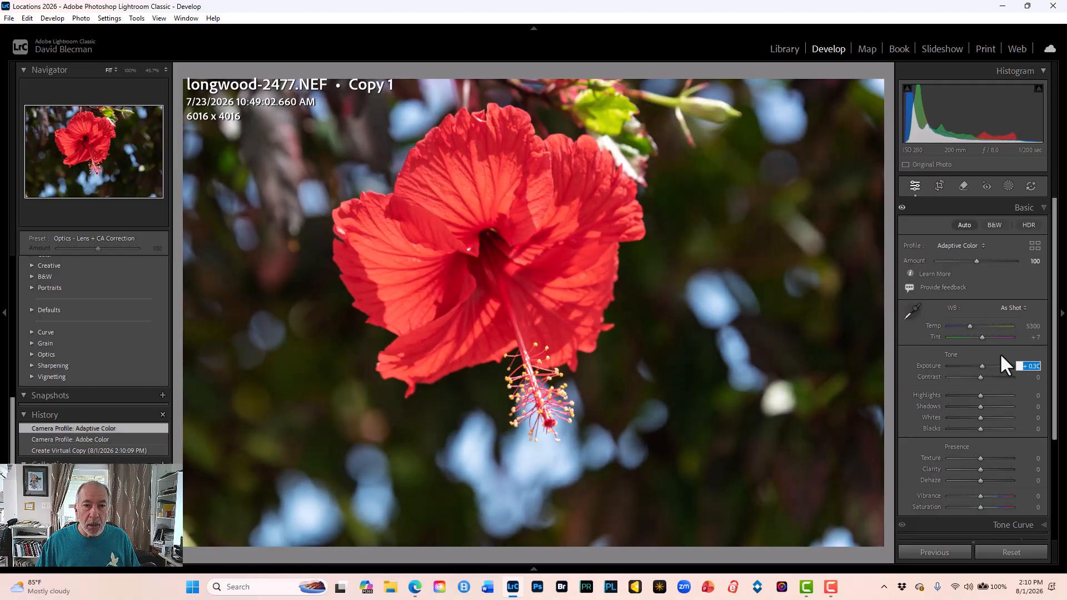
pyautogui.press('Up')
pyautogui.press('Up')
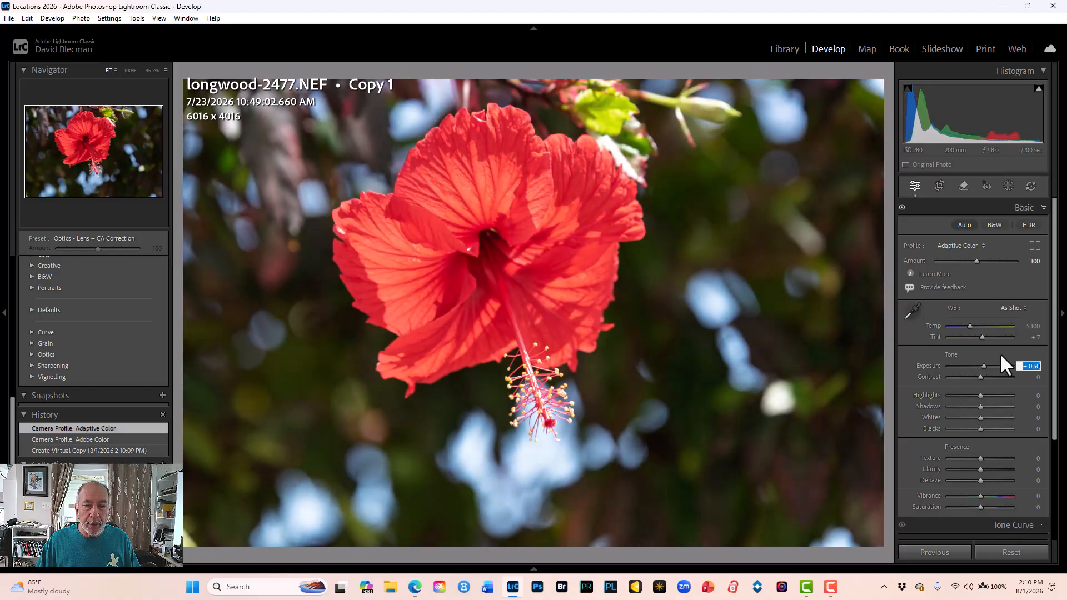
pyautogui.press('Down')
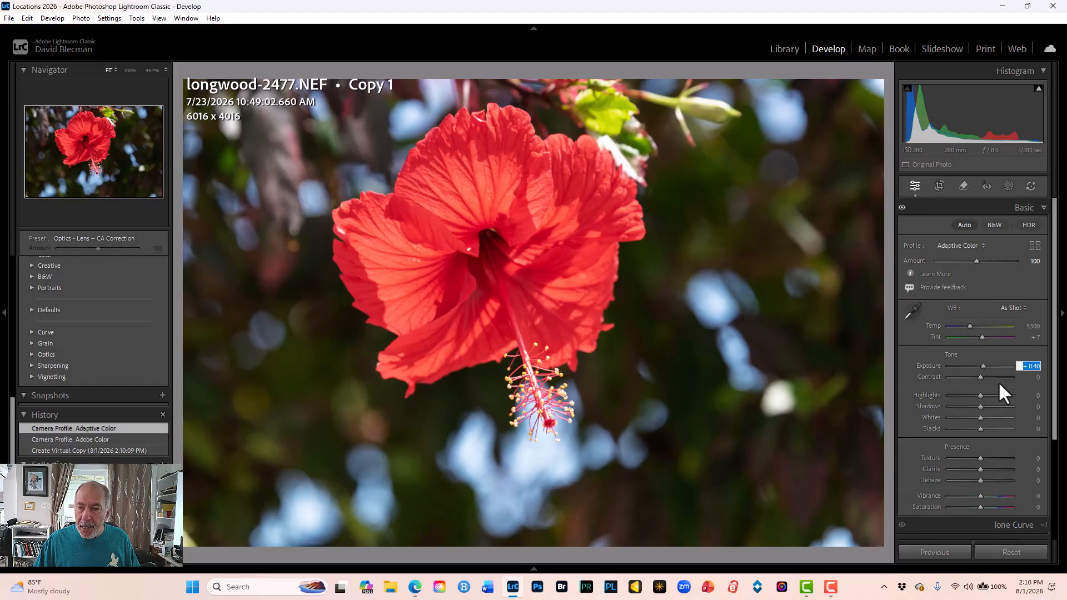
# - Set the Contrast of the hibiscus virtual copy to +12 and its Shadows to +60
pyautogui.click(1024, 378)
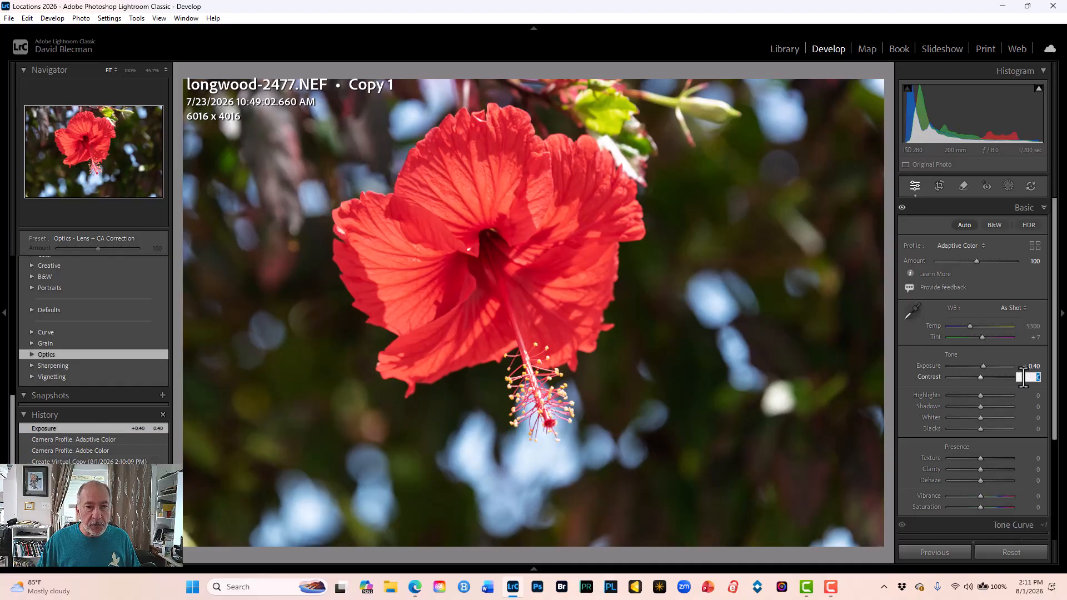
pyautogui.press('Up')
pyautogui.press('Up')
pyautogui.press('Up')
pyautogui.press('Up')
pyautogui.press('Up')
pyautogui.press('Up')
pyautogui.press('Up')
pyautogui.press('Up')
pyautogui.press('Up')
pyautogui.press('Up')
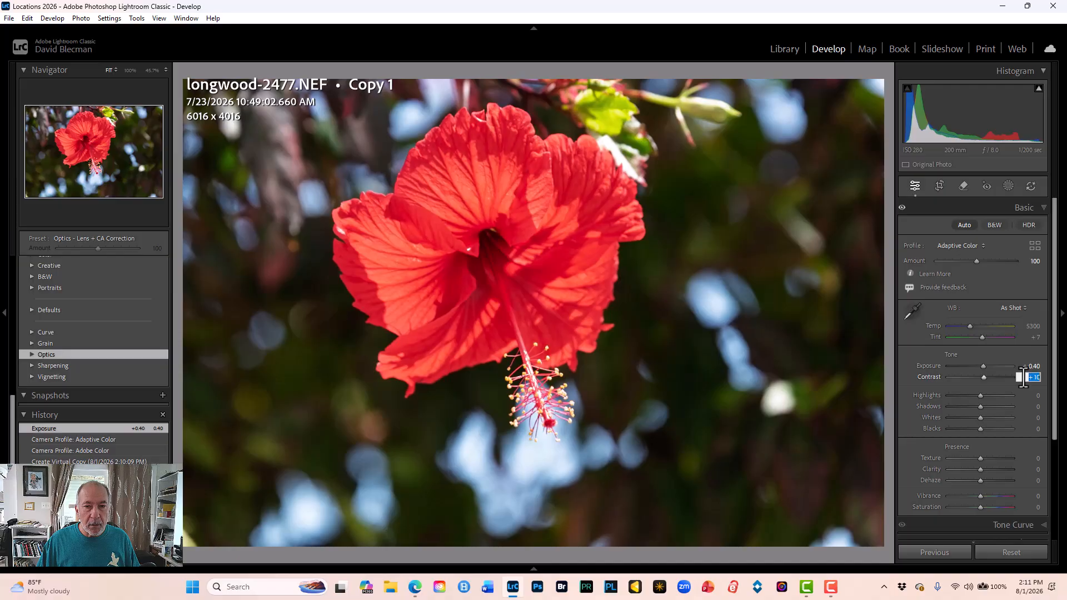
pyautogui.press('Up')
pyautogui.press('Up')
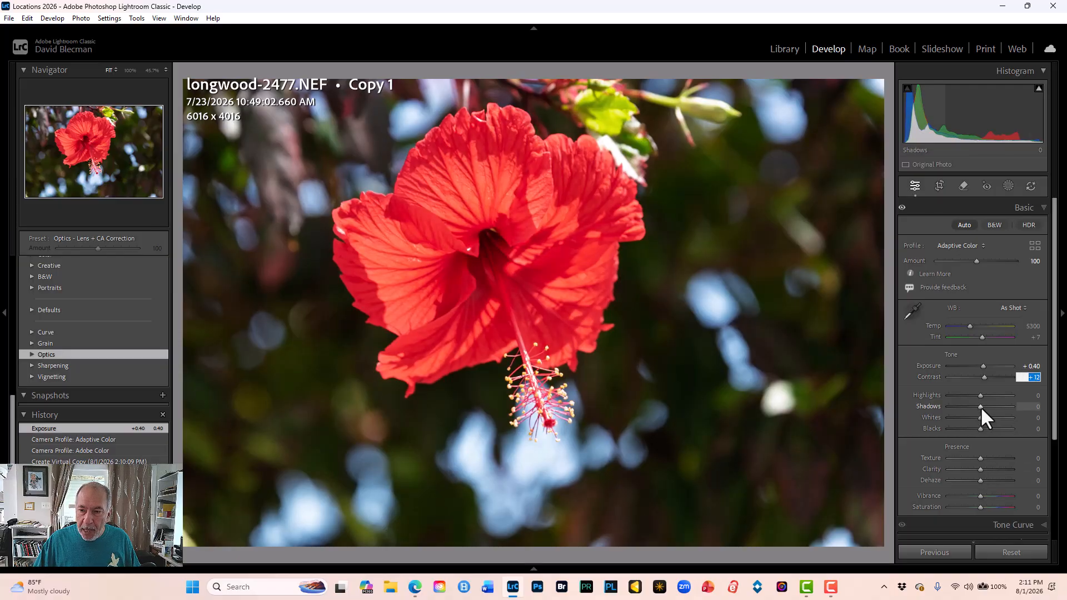
pyautogui.moveTo(981, 406); pyautogui.dragTo(999, 408)
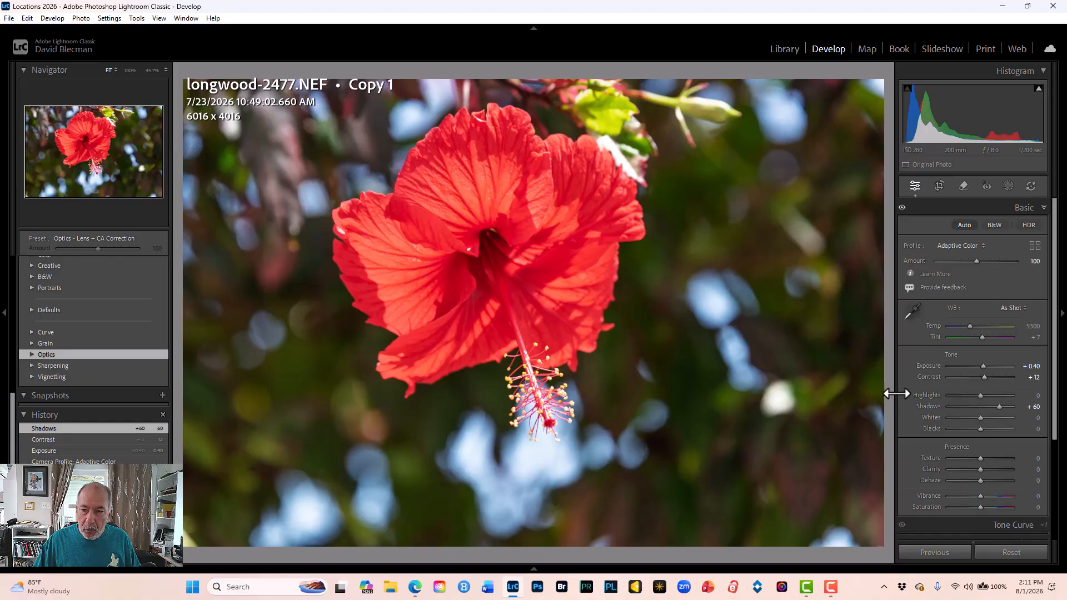
# - Widen the adjustment panels to lengthen the sliders and set the hibiscus copy's Exposure to +0.57
pyautogui.moveTo(896, 393); pyautogui.dragTo(781, 400)
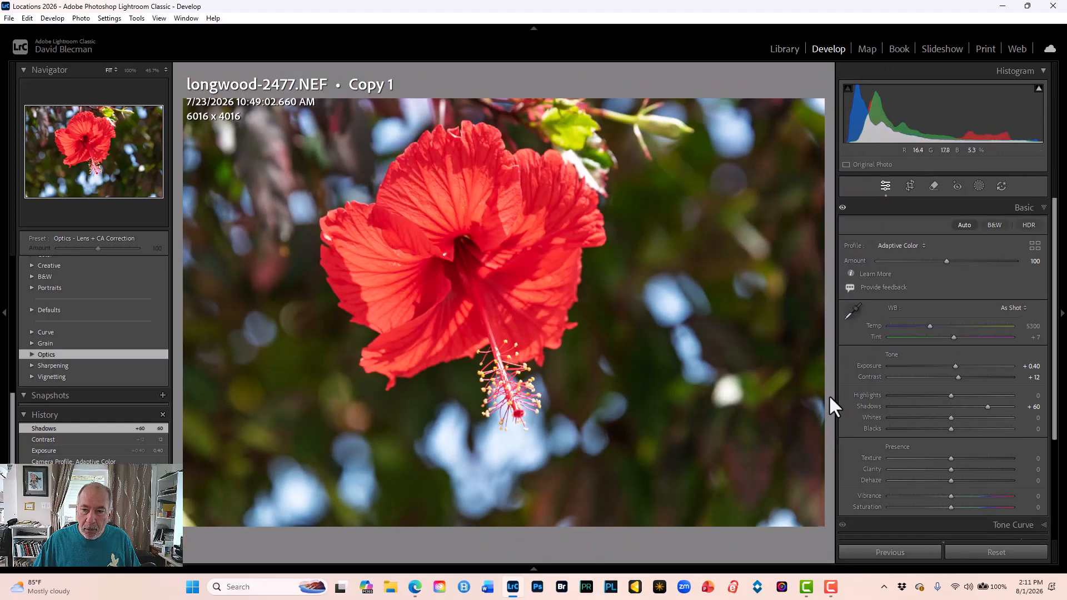
pyautogui.moveTo(838, 395)
pyautogui.mouseDown()
pyautogui.moveTo(927, 398)
pyautogui.moveTo(834, 399)
pyautogui.mouseUp()
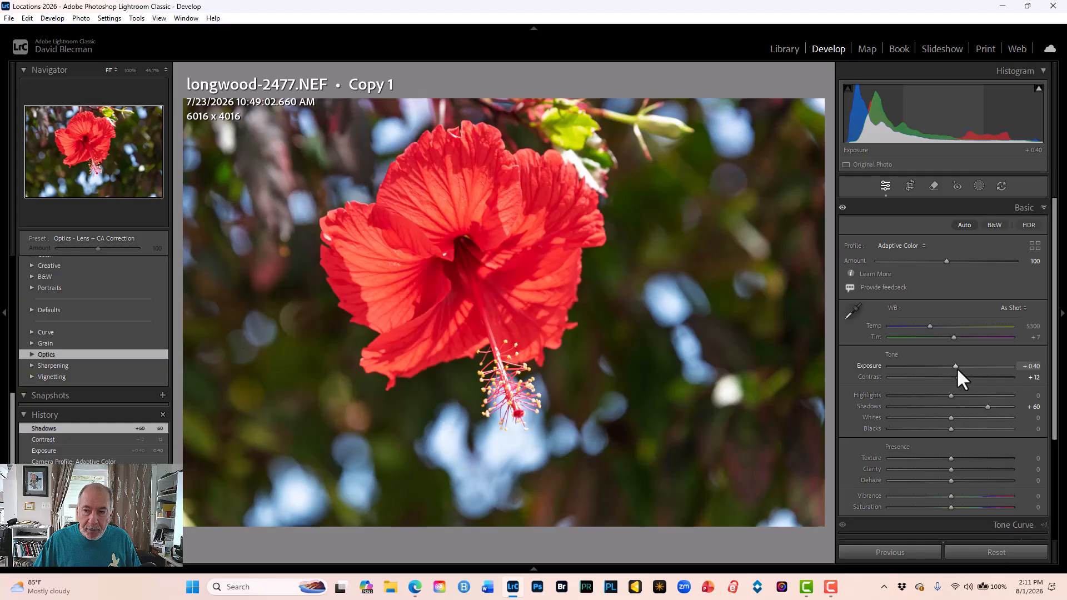
pyautogui.moveTo(956, 369); pyautogui.dragTo(958, 371)
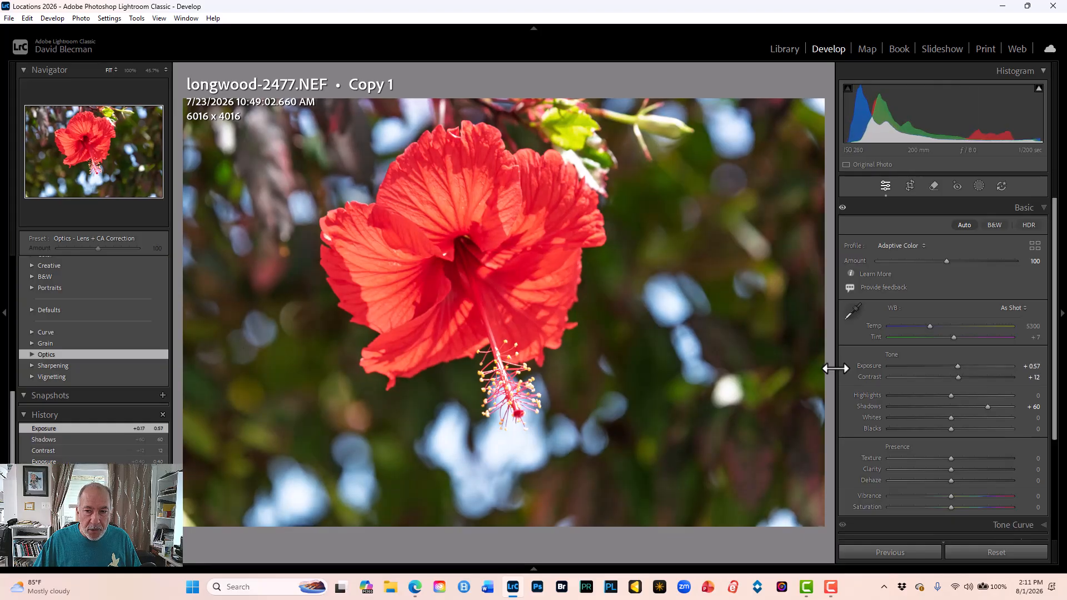
pyautogui.moveTo(834, 369); pyautogui.dragTo(964, 365)
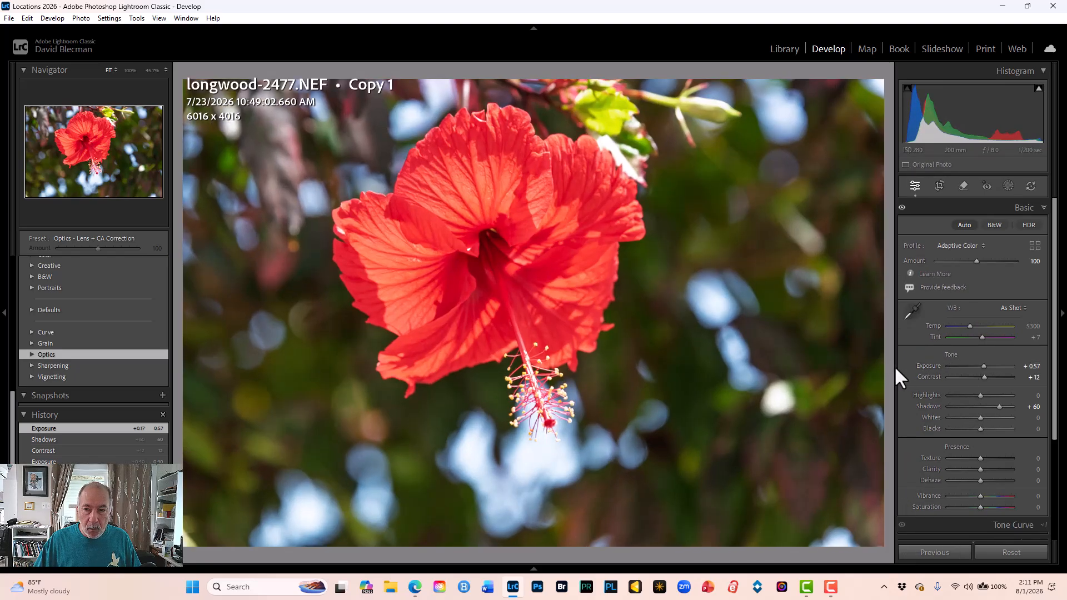
pyautogui.moveTo(895, 366); pyautogui.dragTo(809, 367)
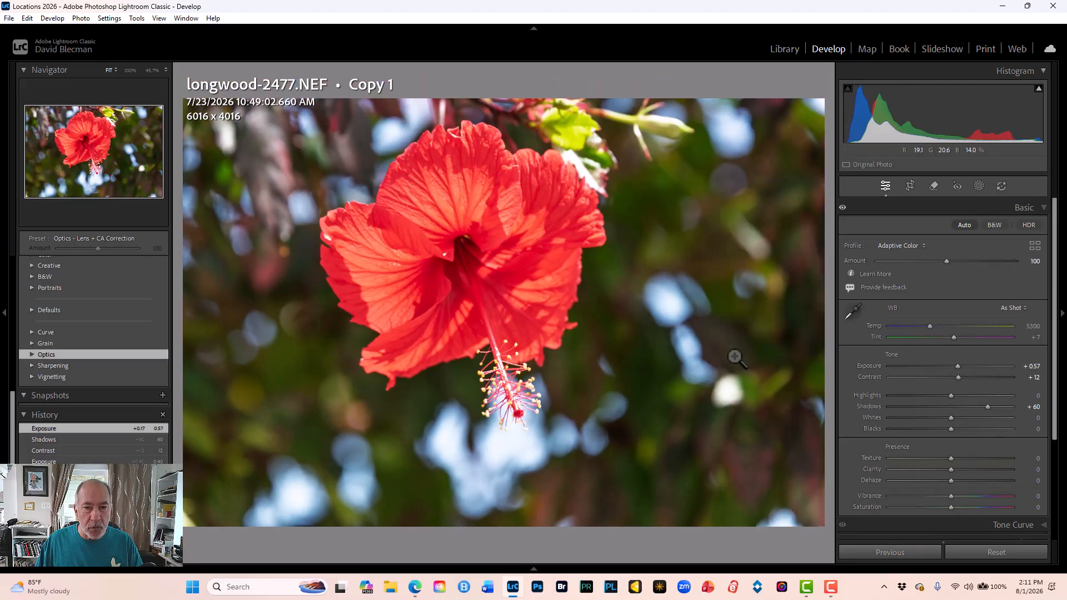
# - Find the pink anthurium photo longwood-2251.NEF in the Library grid and open it in Develop
pyautogui.press('y')
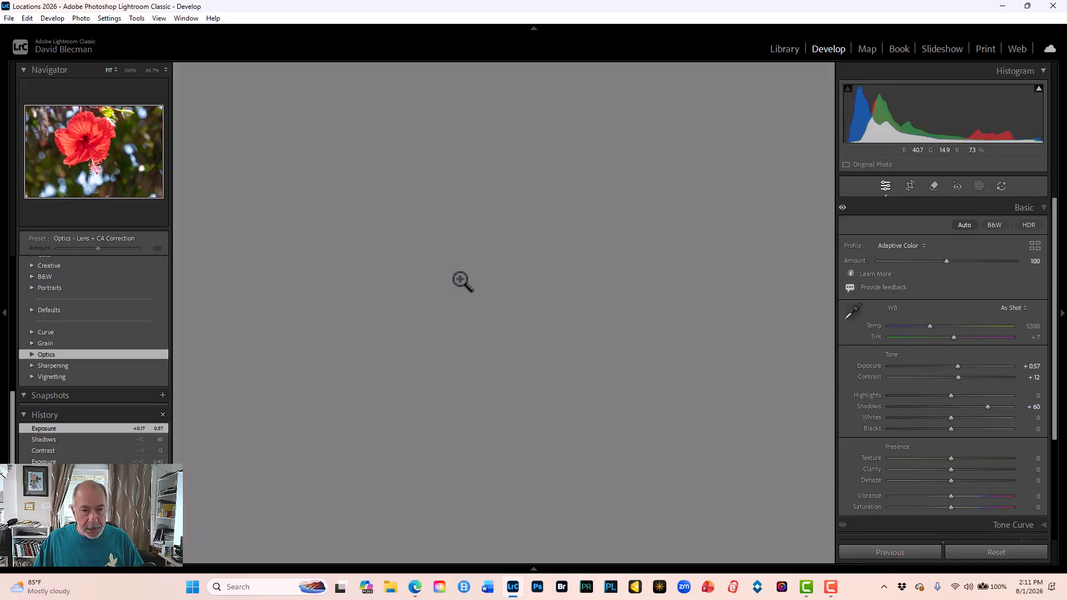
pyautogui.scroll(10, 656, 288)
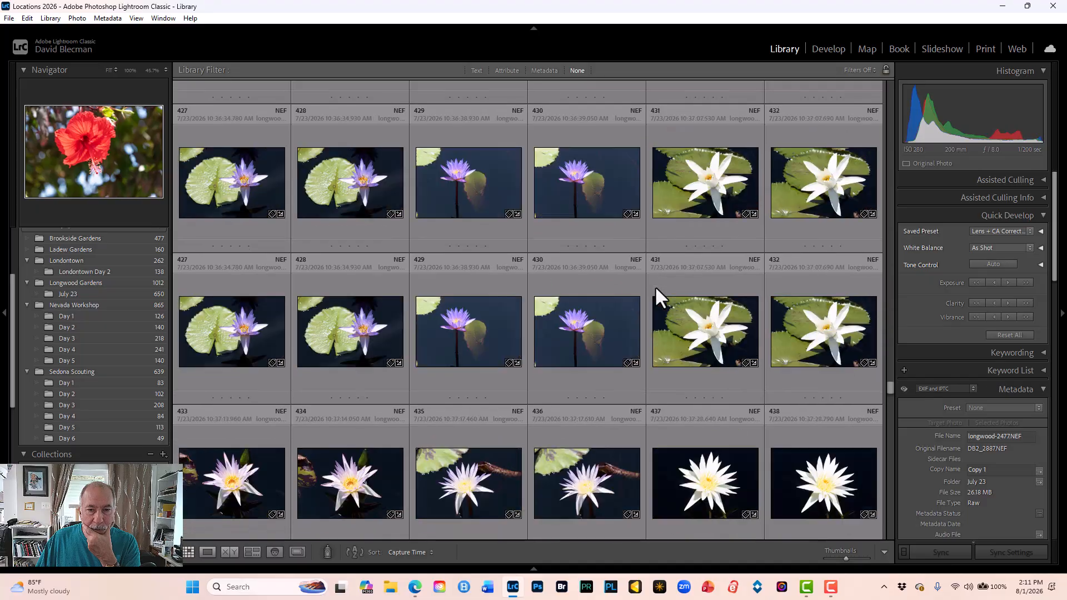
pyautogui.scroll(20, 655, 288)
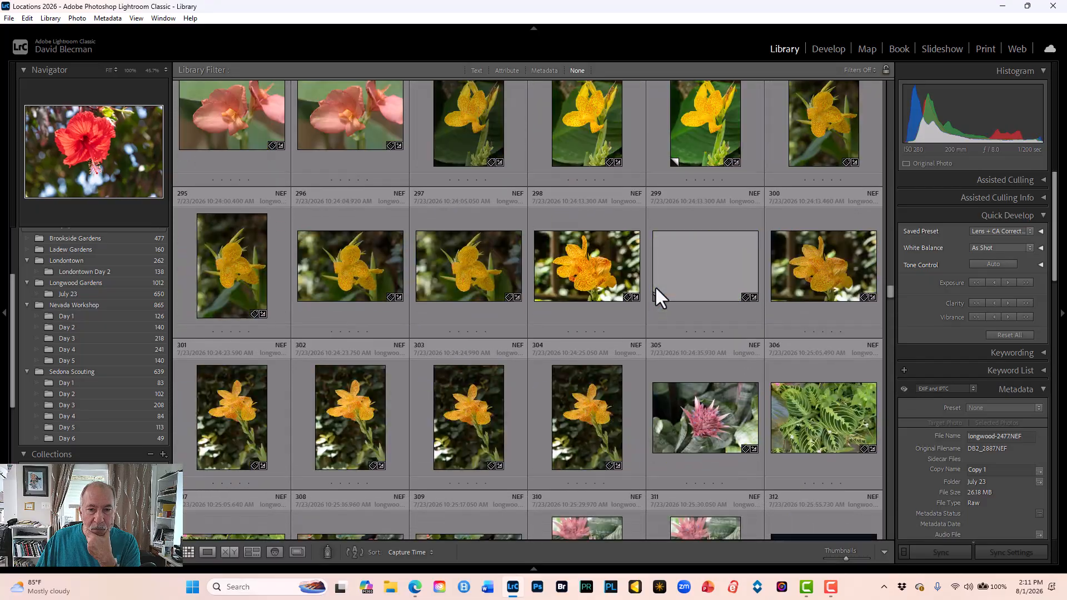
pyautogui.scroll(6, 655, 289)
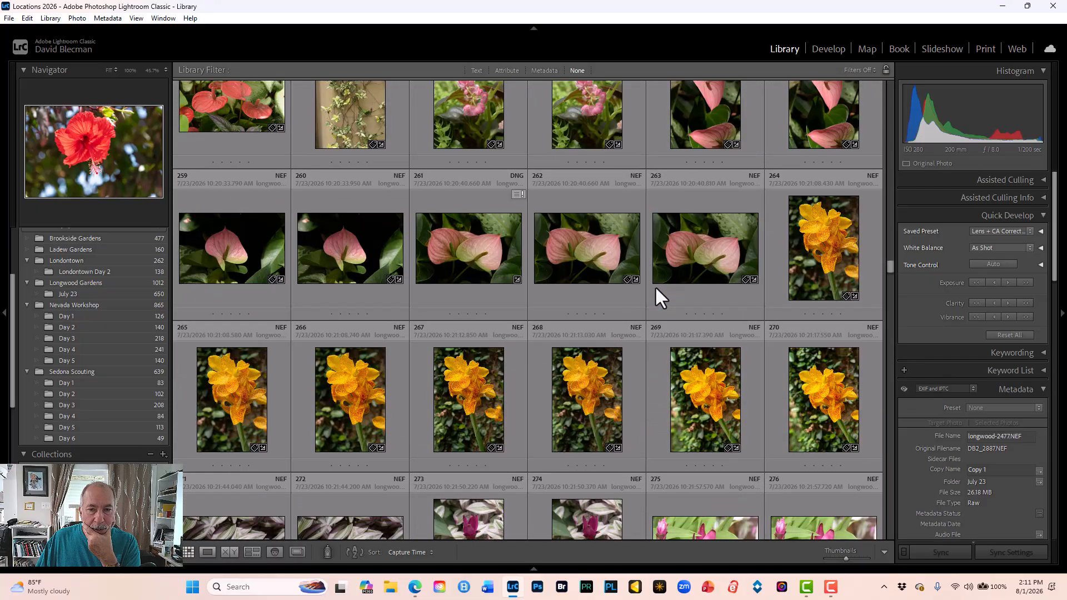
pyautogui.click(581, 250)
pyautogui.click(828, 47)
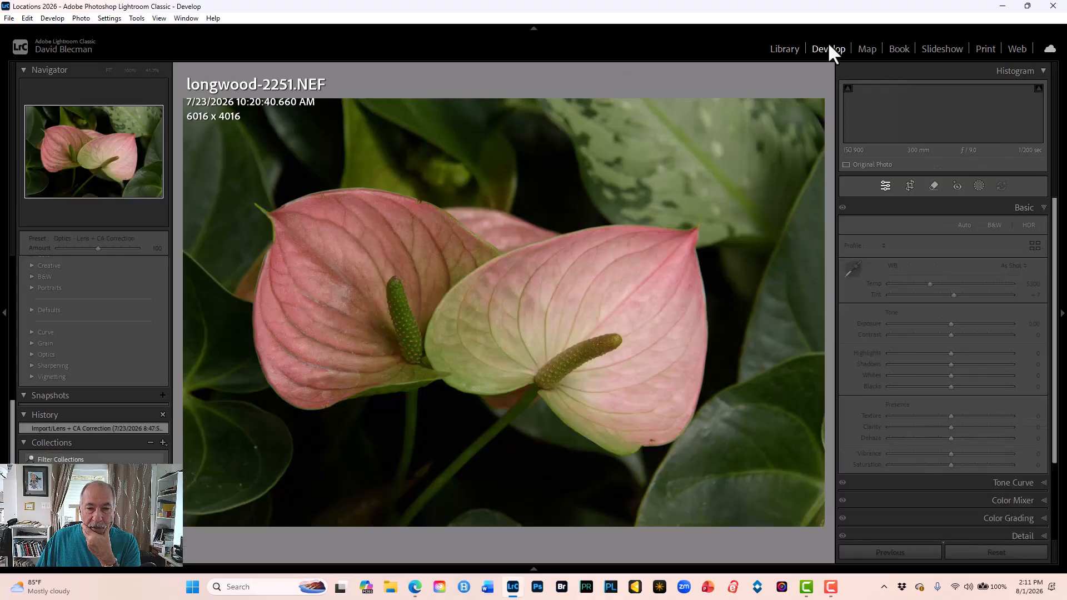
# - Create a virtual copy of the pink anthurium photo and set the copy's profile to Adobe Color
pyautogui.rightClick(521, 294)
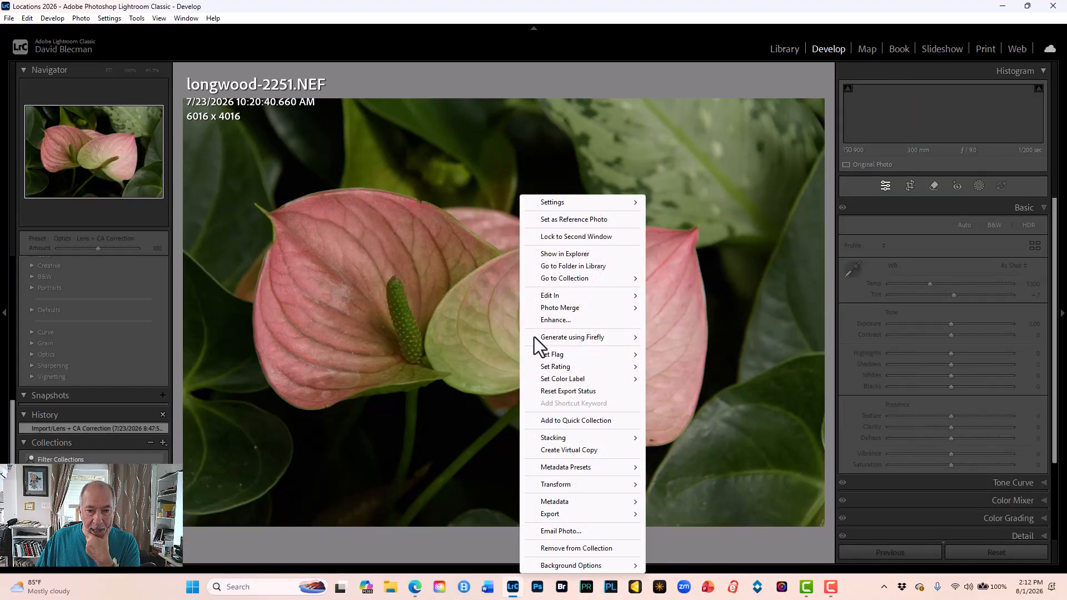
pyautogui.click(555, 448)
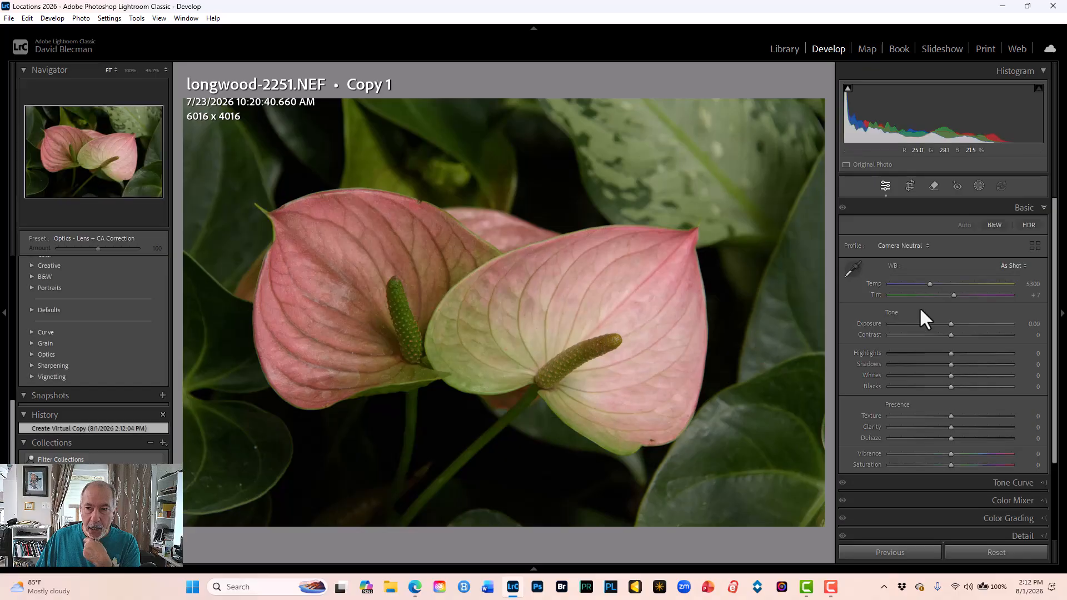
pyautogui.click(898, 245)
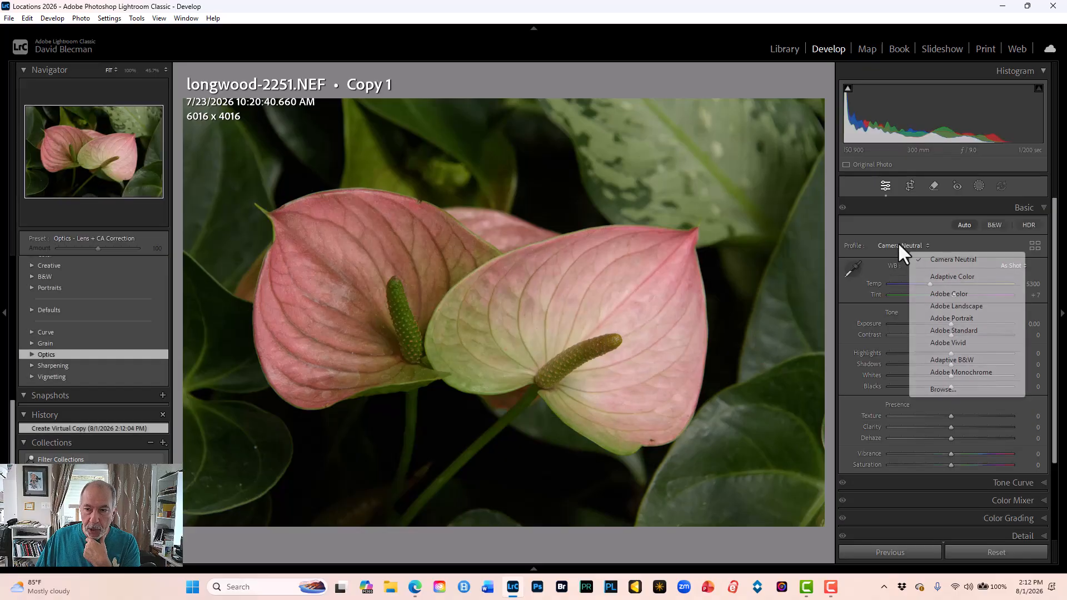
pyautogui.click(951, 297)
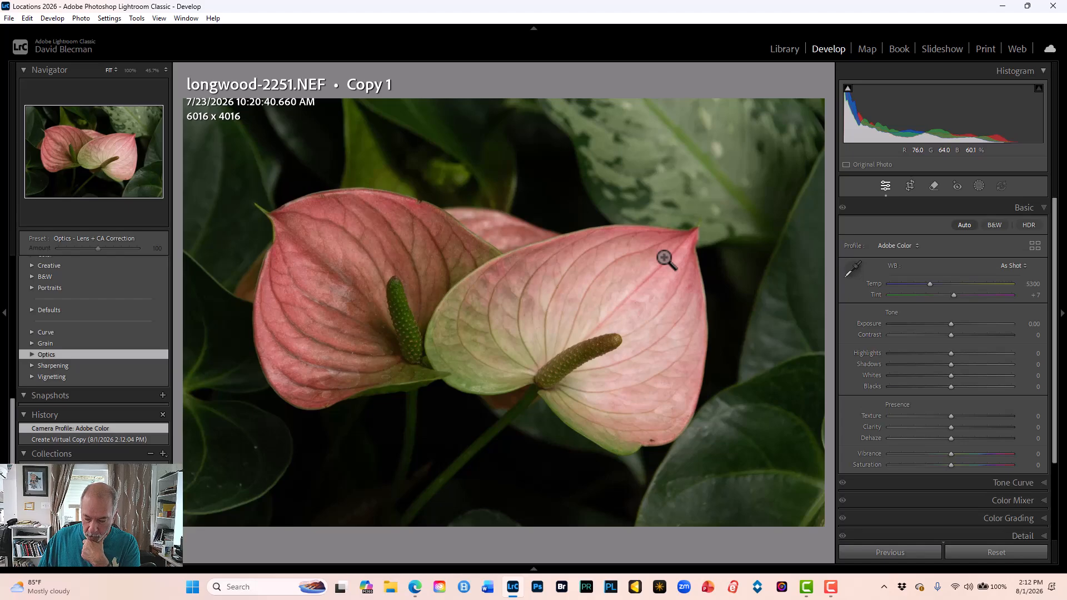
# - Return to the original pink anthurium photo and set its profile to Adobe Color
pyautogui.press('Left')
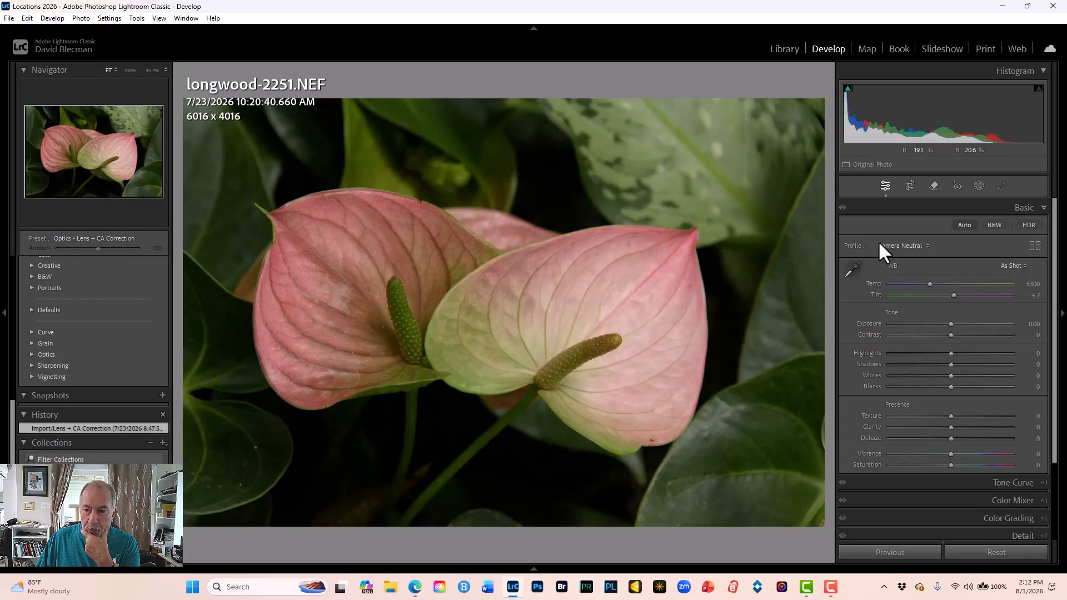
pyautogui.click(887, 245)
pyautogui.click(934, 295)
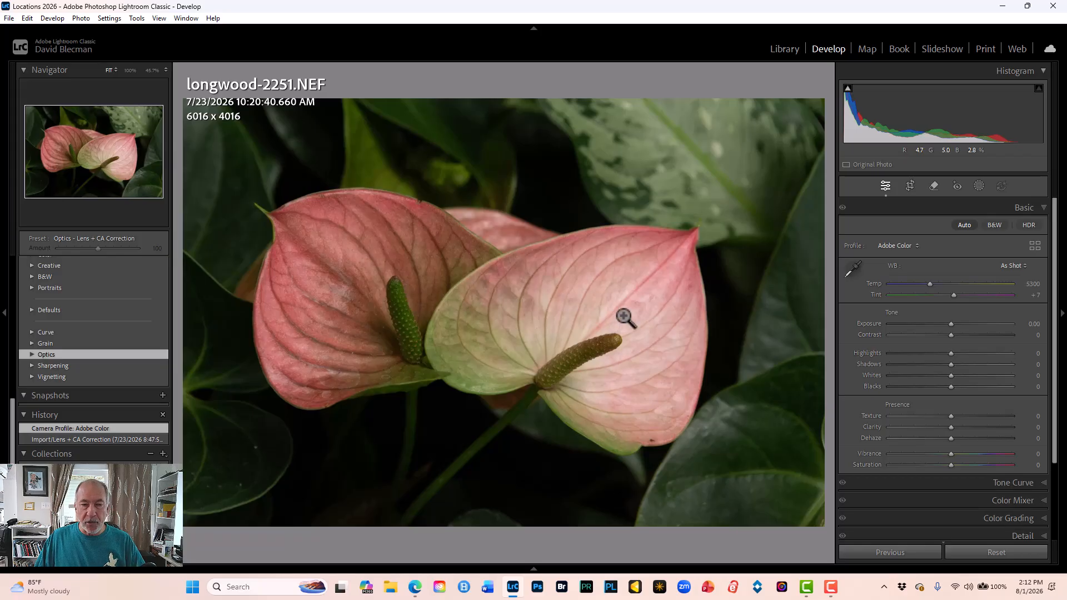
# - Apply Auto settings to the original anthurium photo, trying a Tone reset in between, and set Highlights to -89 and Shadows to +64
pyautogui.click(964, 225)
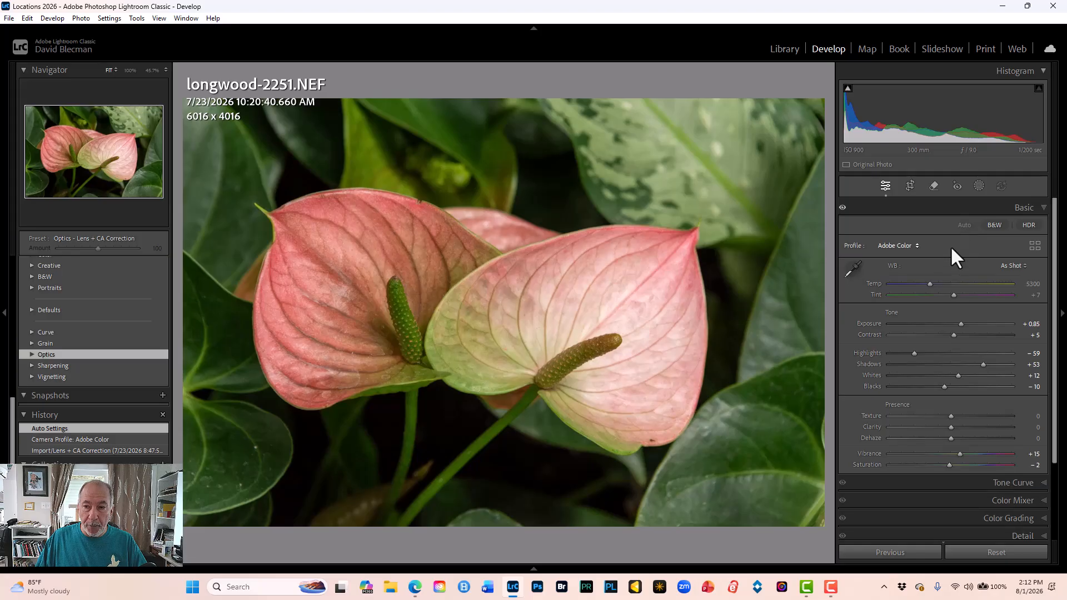
pyautogui.doubleClick(888, 310)
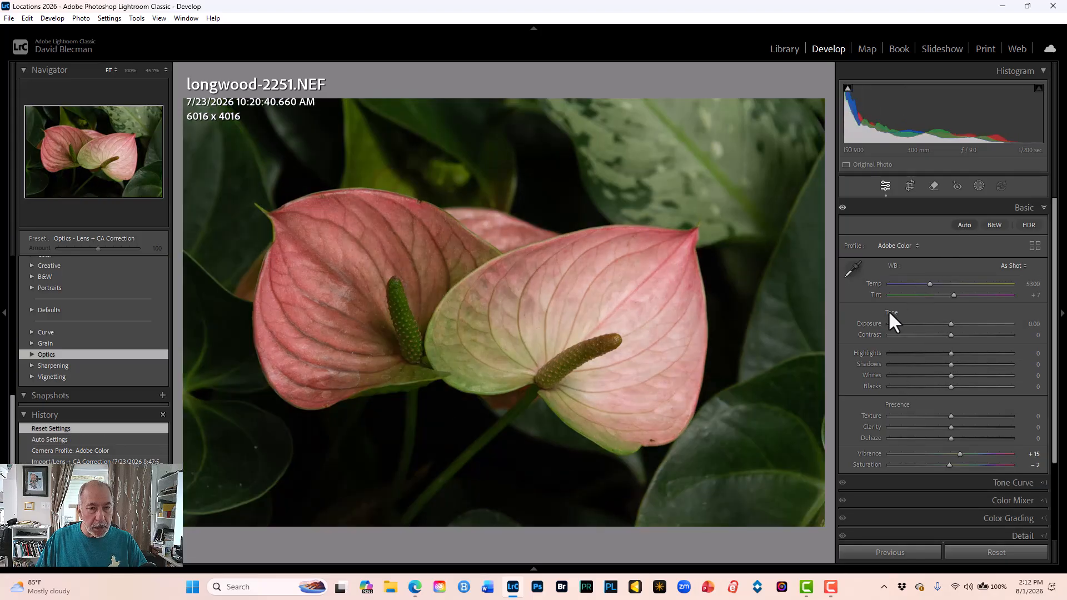
pyautogui.click(964, 225)
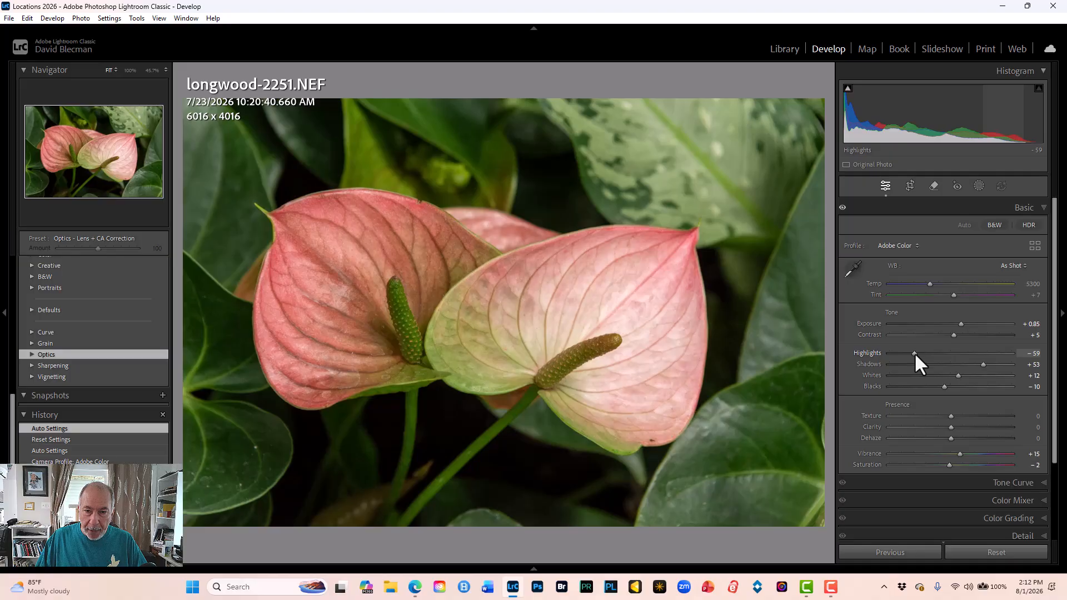
pyautogui.moveTo(915, 352); pyautogui.dragTo(895, 353)
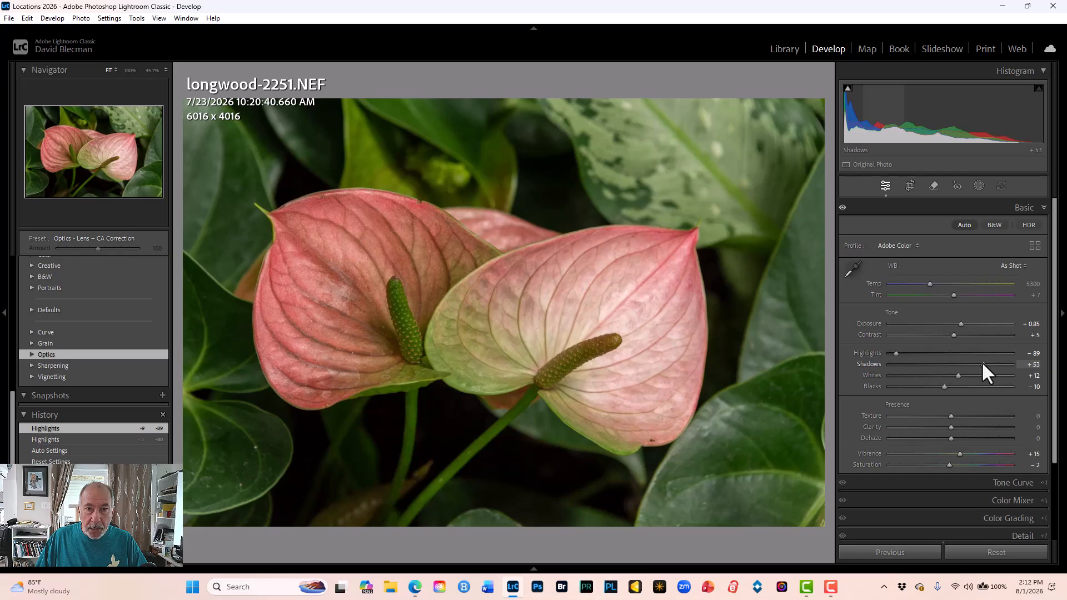
pyautogui.moveTo(987, 361); pyautogui.dragTo(988, 361)
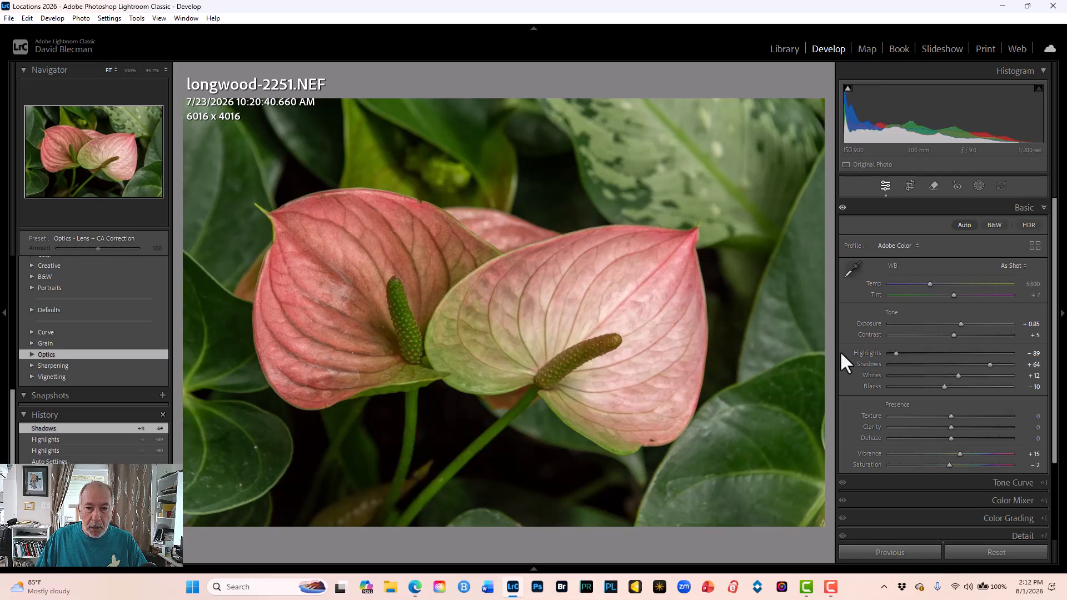
# - Set the original photo's Texture to +37 while checking the flower's detail up close, and compare the result with the before view
pyautogui.click(556, 314)
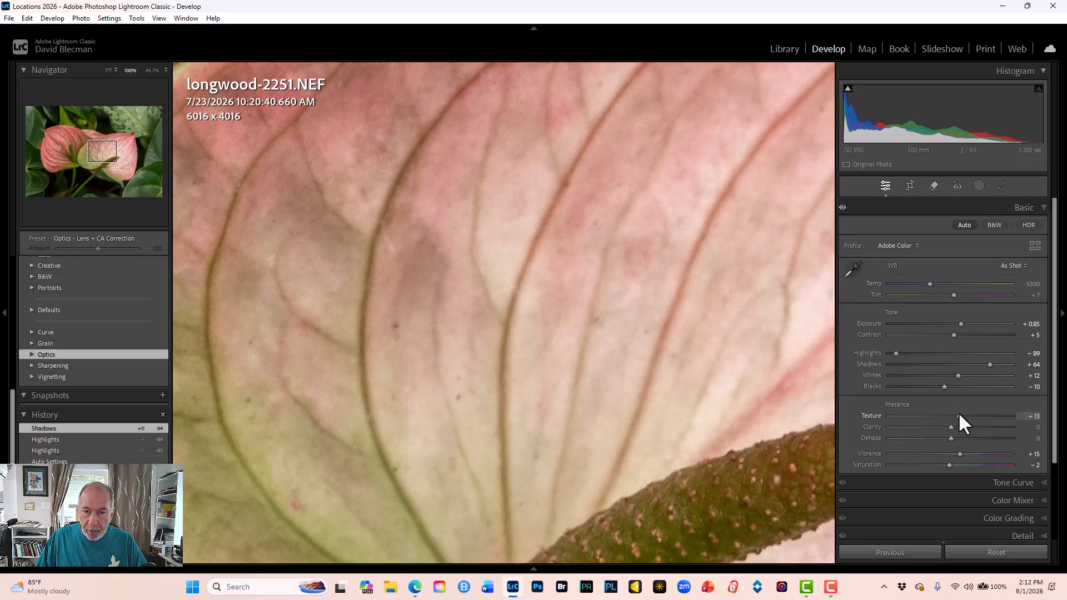
pyautogui.moveTo(959, 415); pyautogui.dragTo(965, 415)
pyautogui.moveTo(631, 393); pyautogui.dragTo(485, 169)
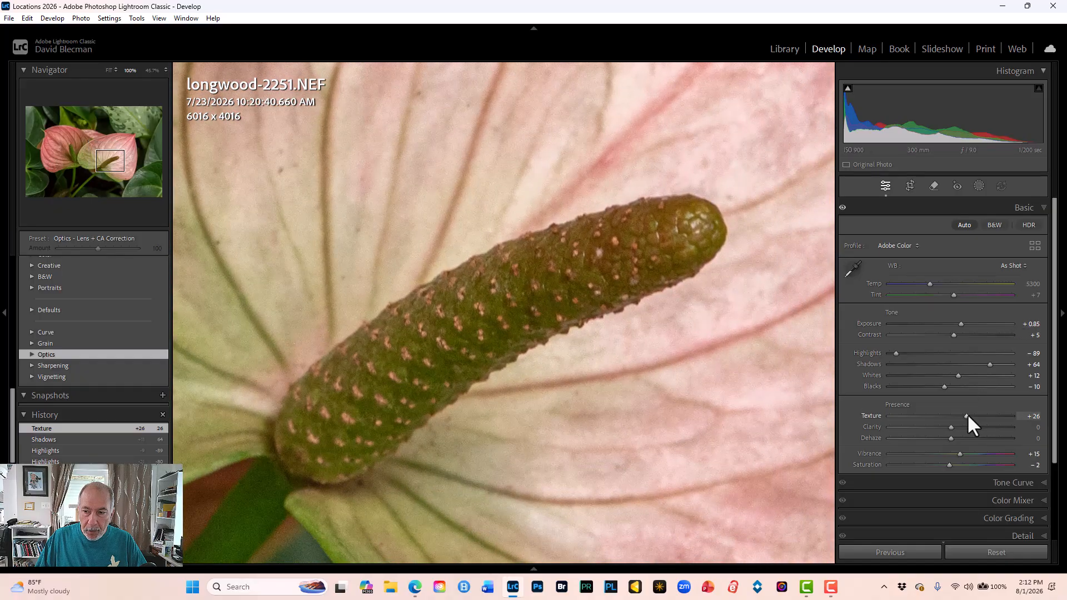
pyautogui.moveTo(967, 413); pyautogui.dragTo(994, 415)
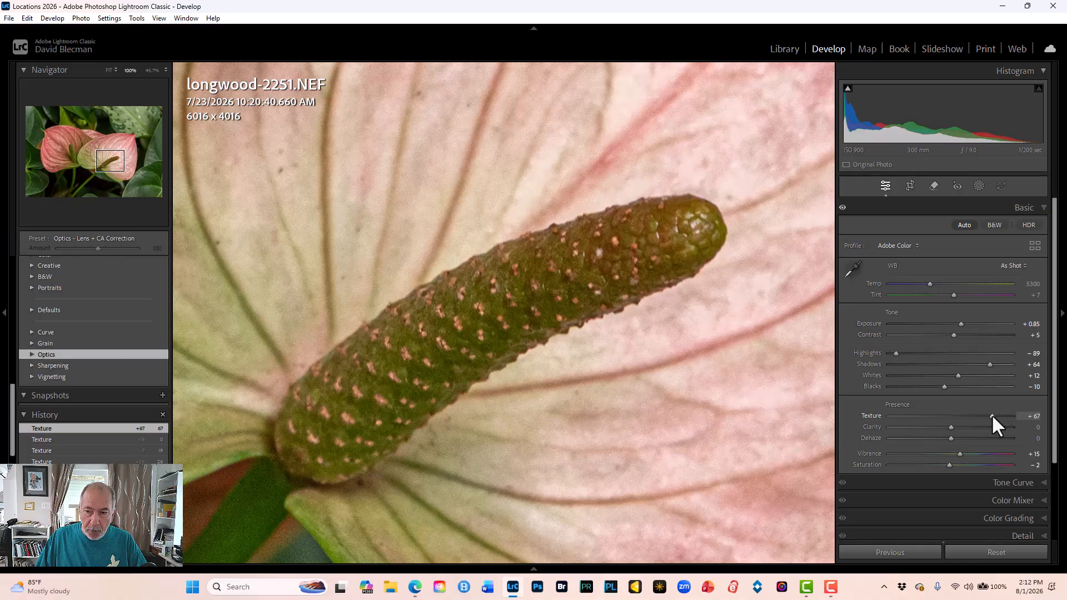
pyautogui.doubleClick(991, 415)
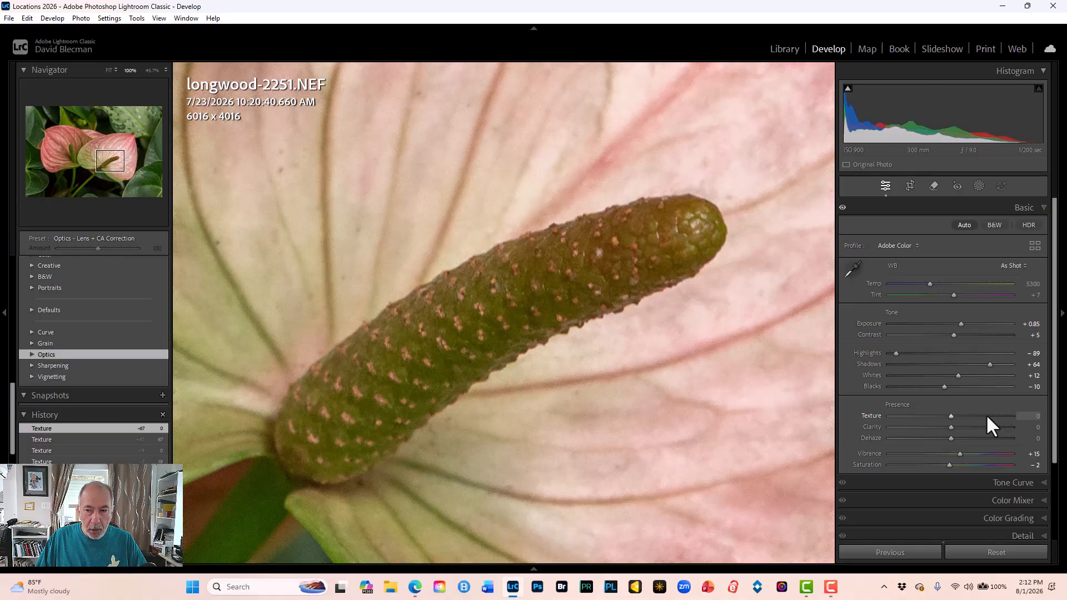
pyautogui.moveTo(950, 416); pyautogui.dragTo(970, 416)
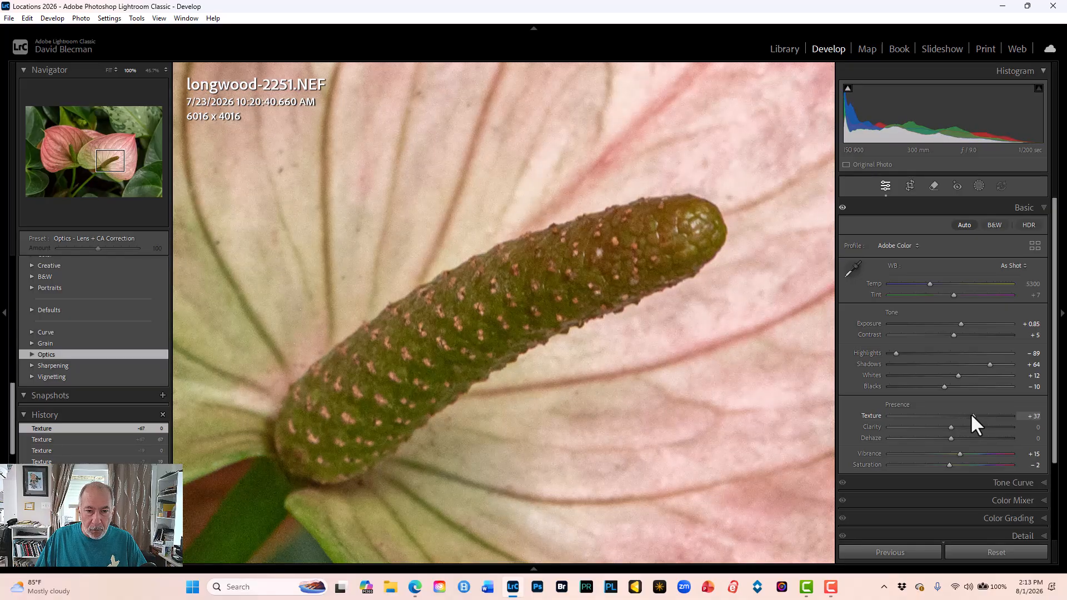
pyautogui.click(673, 401)
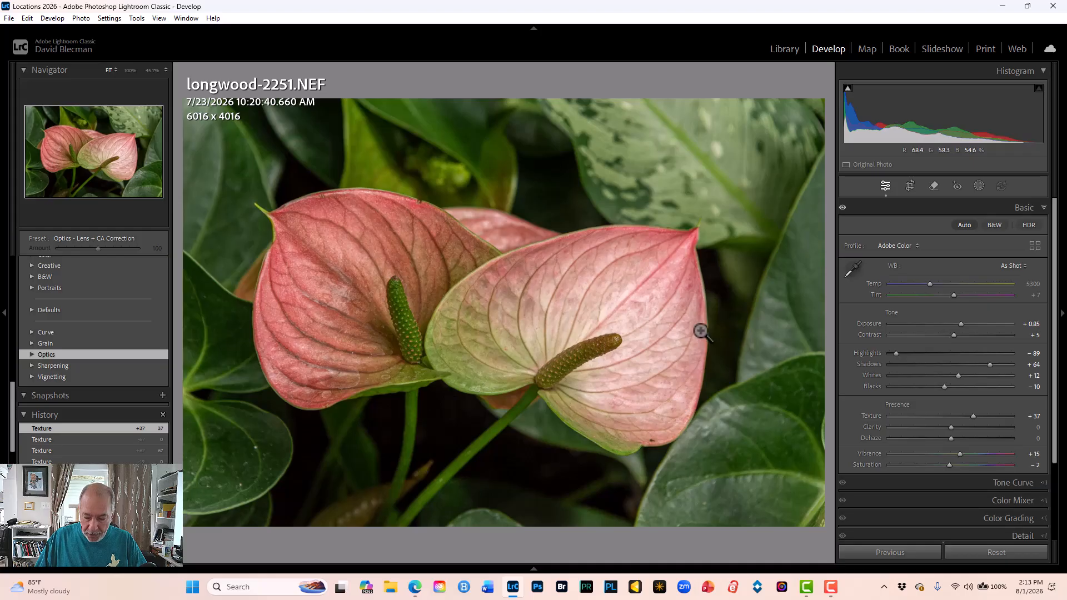
pyautogui.press('\\')
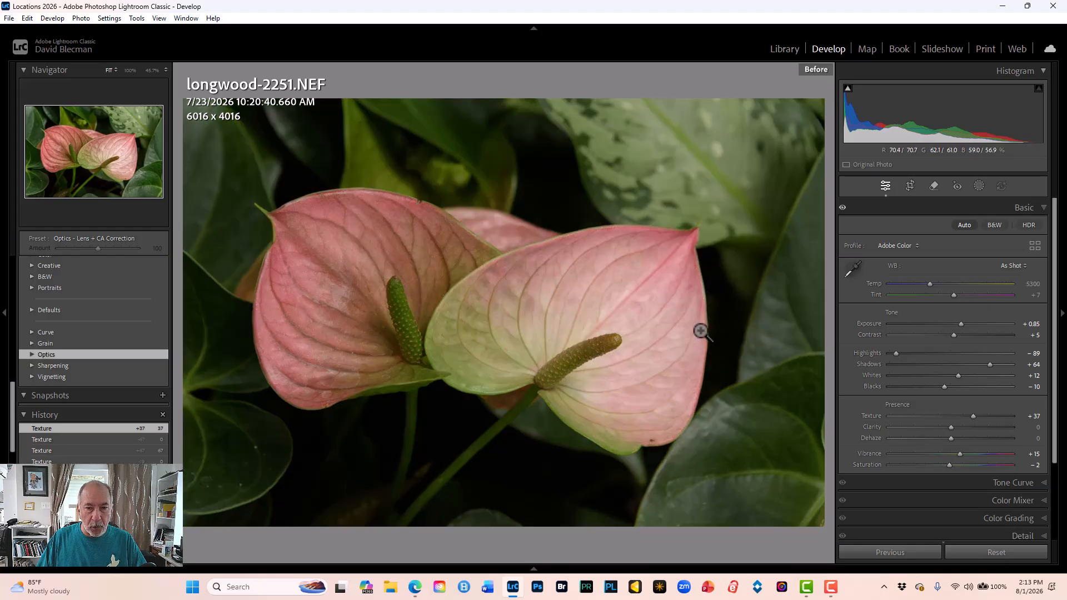
pyautogui.press('\\')
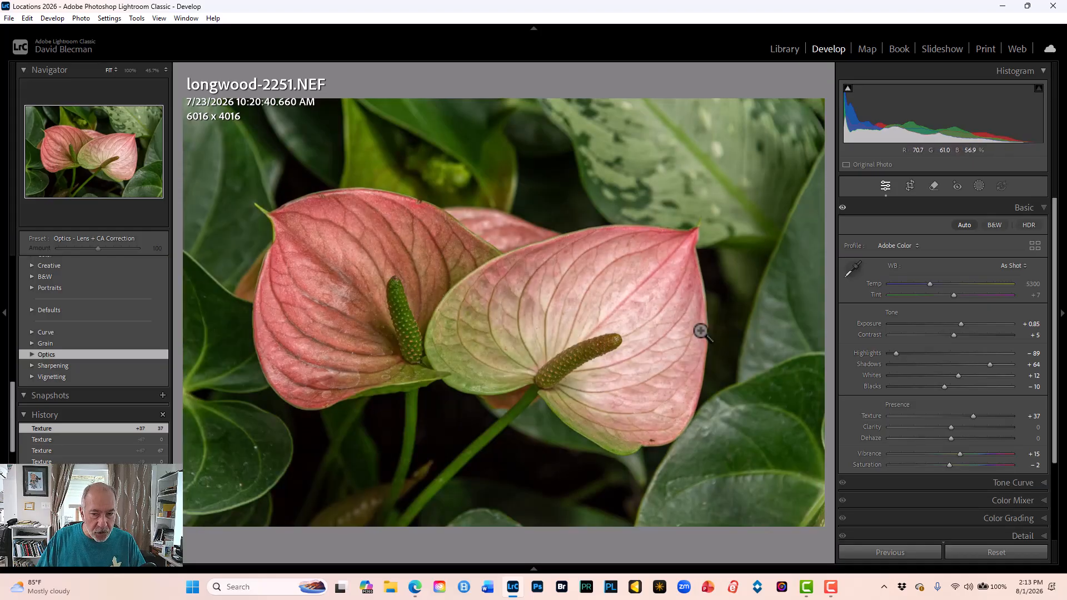
pyautogui.press('\\')
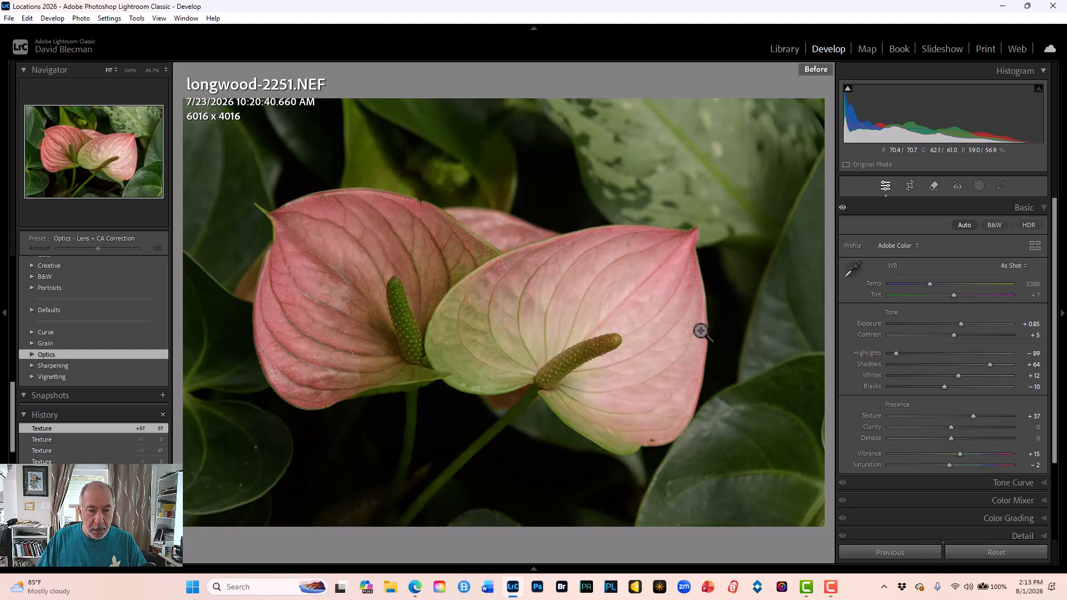
pyautogui.press('\\')
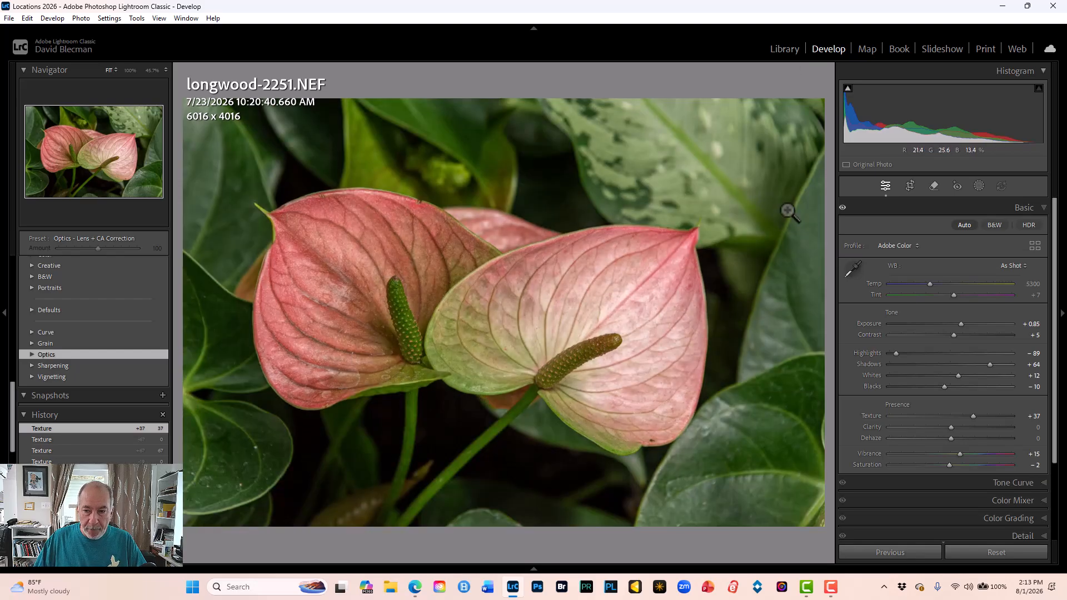
# - Set the original photo's Clarity to +15 and Exposure to +1.15, and compare the result with the before view
pyautogui.moveTo(951, 428); pyautogui.dragTo(960, 426)
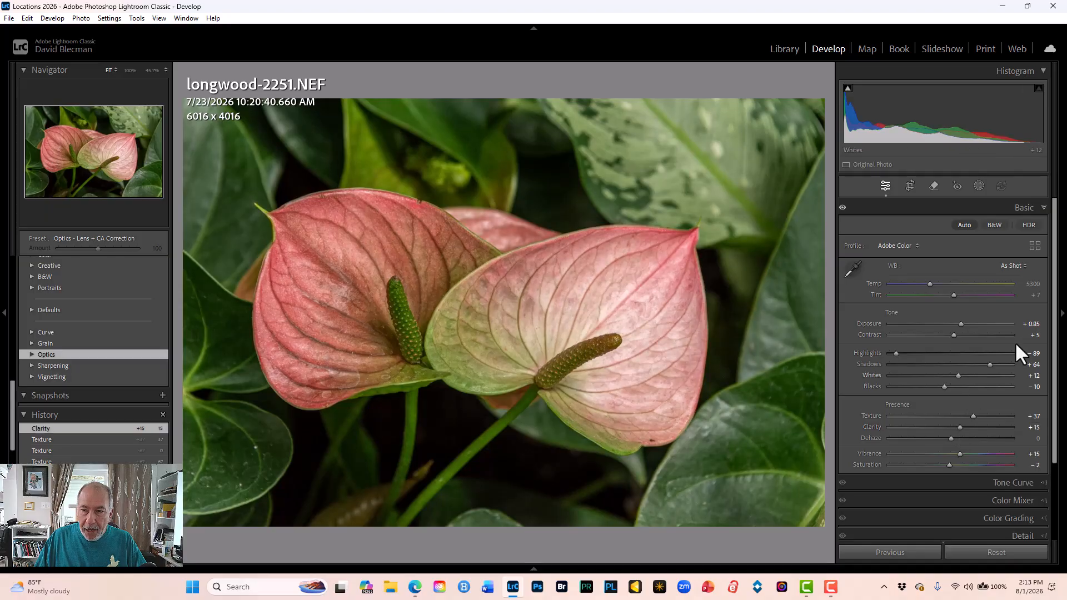
pyautogui.click(1030, 324)
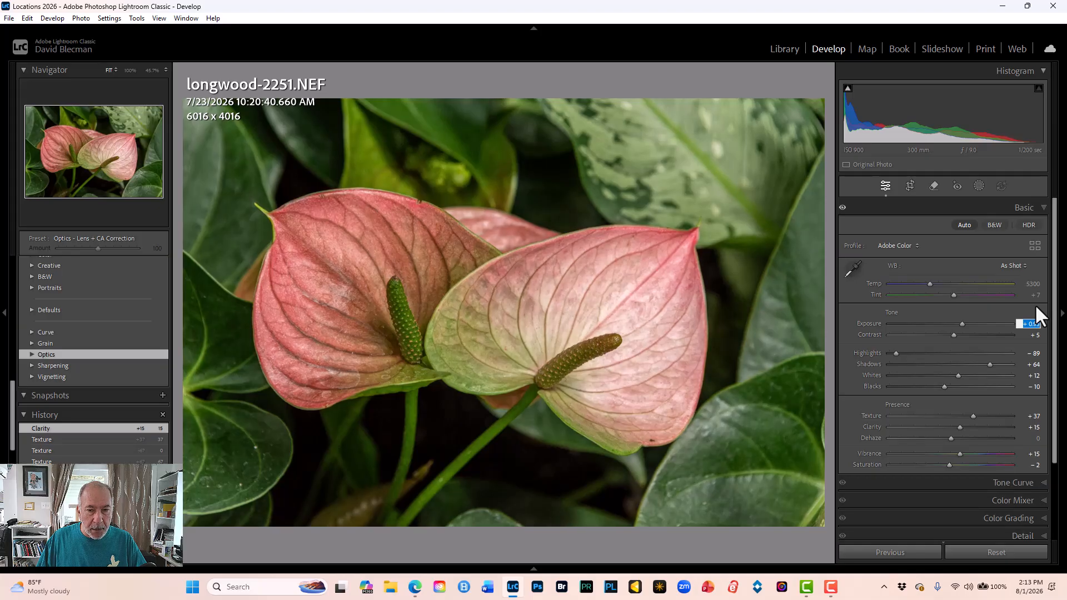
pyautogui.press('Up')
pyautogui.press('Up')
pyautogui.press('Up')
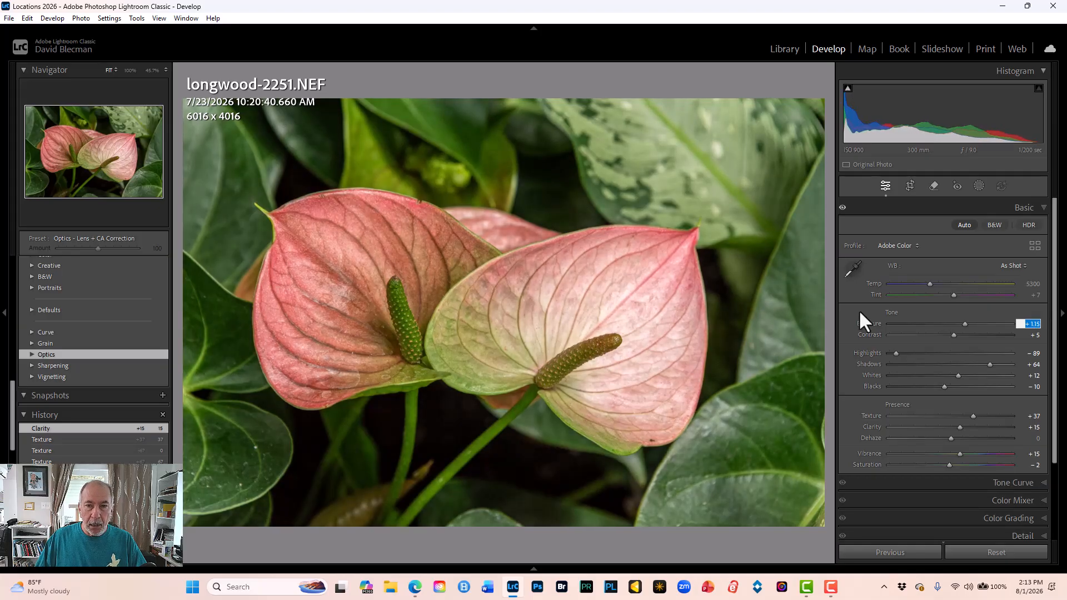
pyautogui.press('Return')
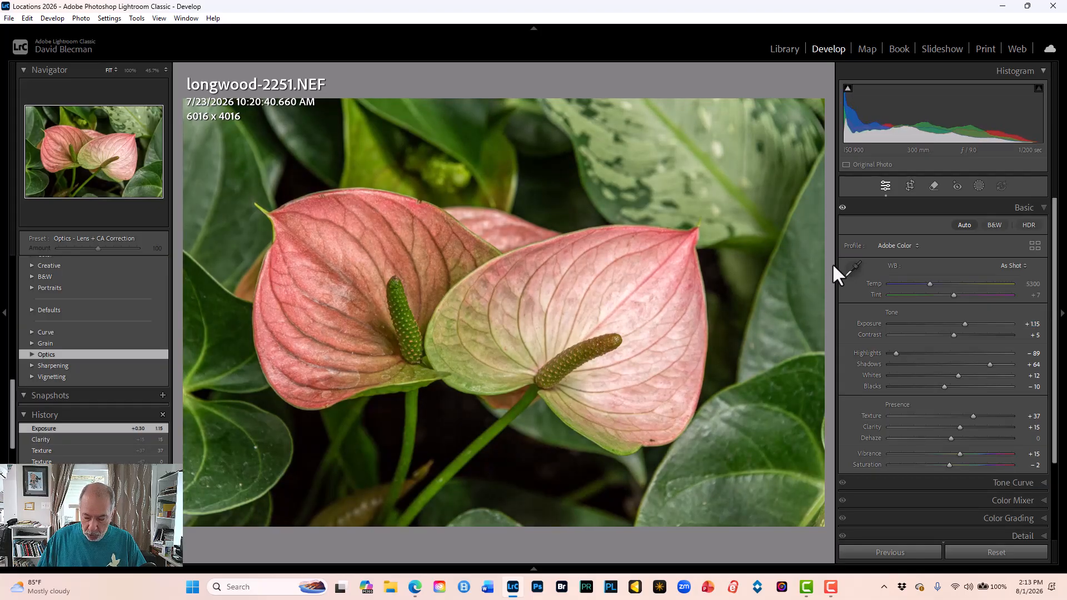
pyautogui.press('\\')
pyautogui.press('\\')
pyautogui.press('\\')
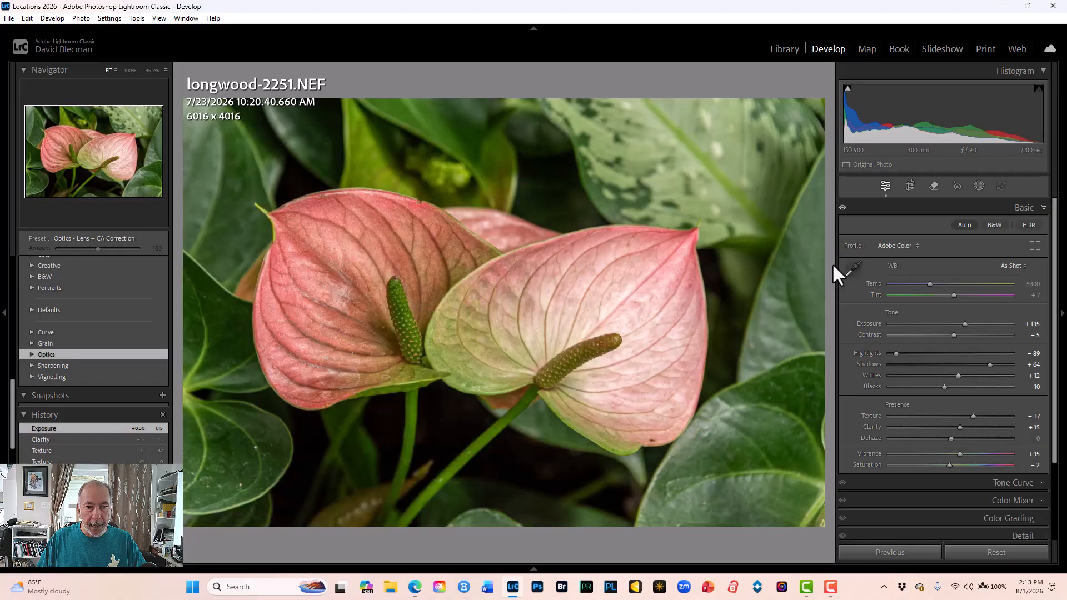
pyautogui.press('\\')
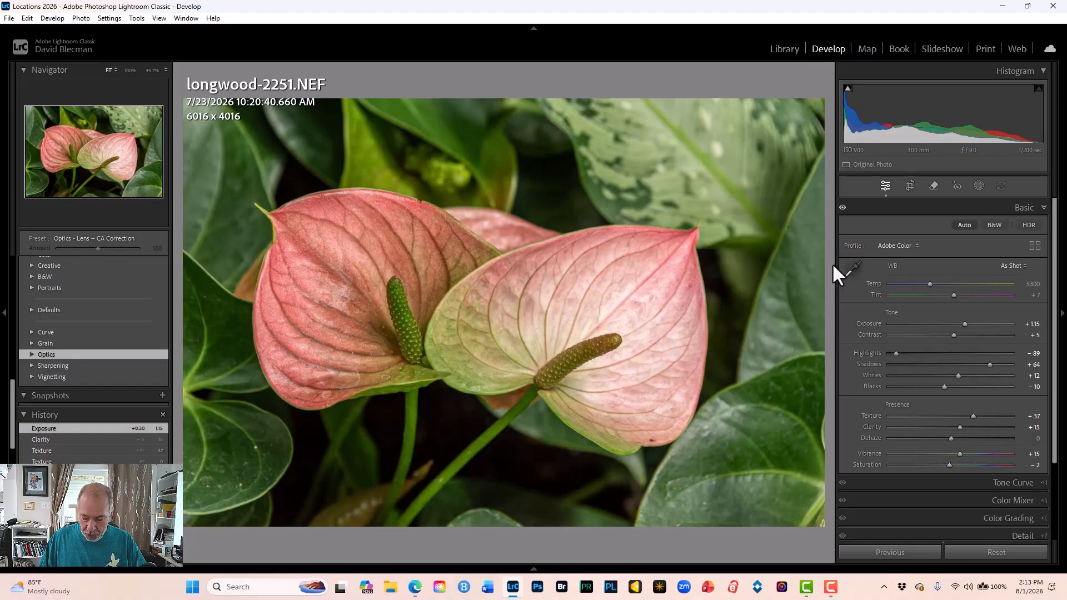
# - Switch to the anthurium photo's virtual copy and set its profile to Adaptive Color, Highlights to -48 and Shadows to +38
pyautogui.hotkey('ctrl', "'")
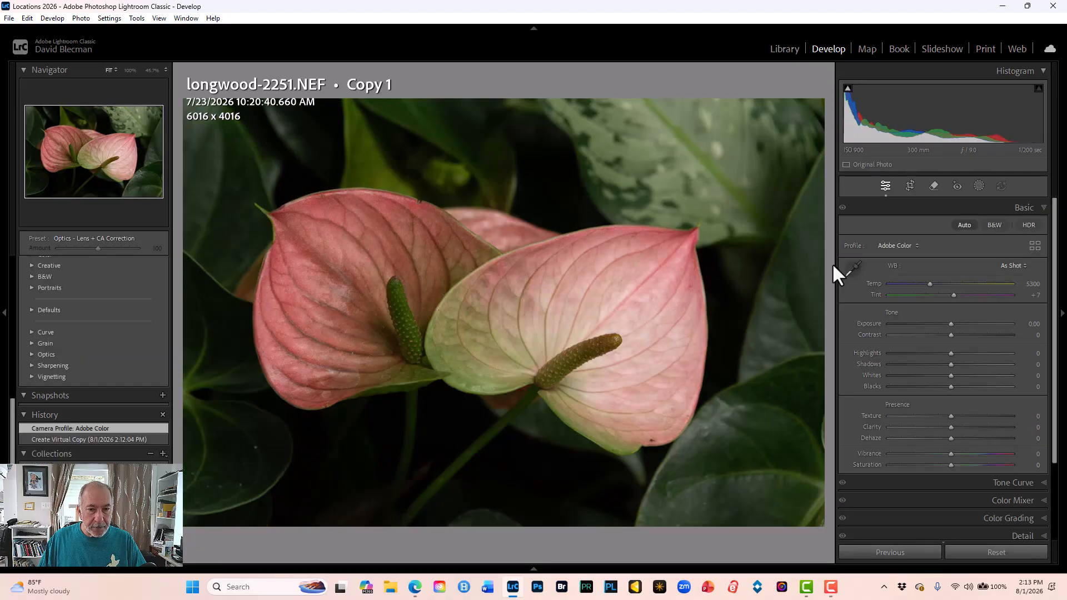
pyautogui.click(888, 244)
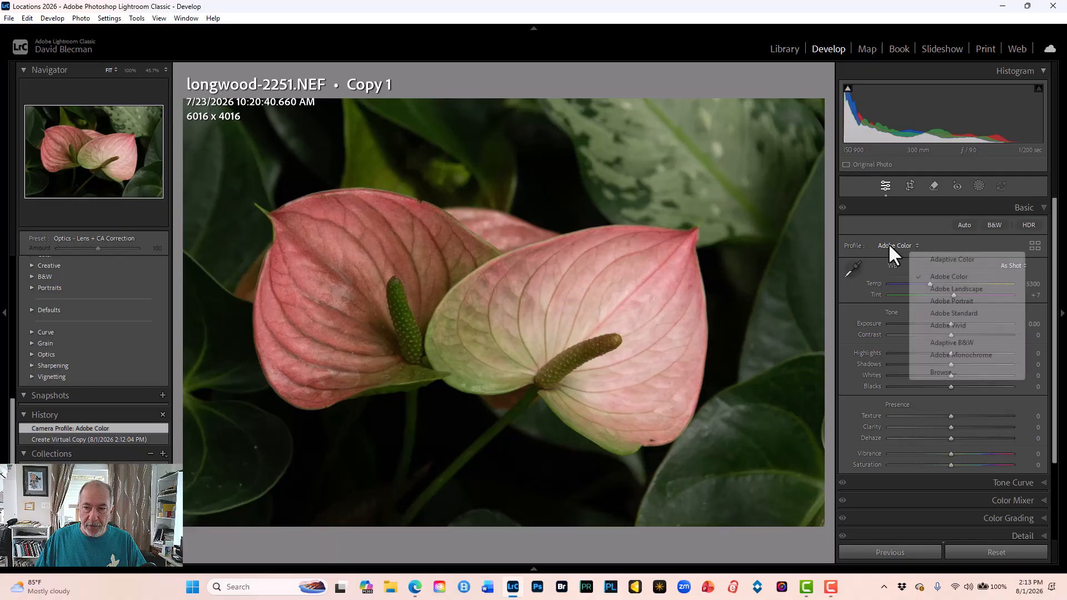
pyautogui.click(938, 259)
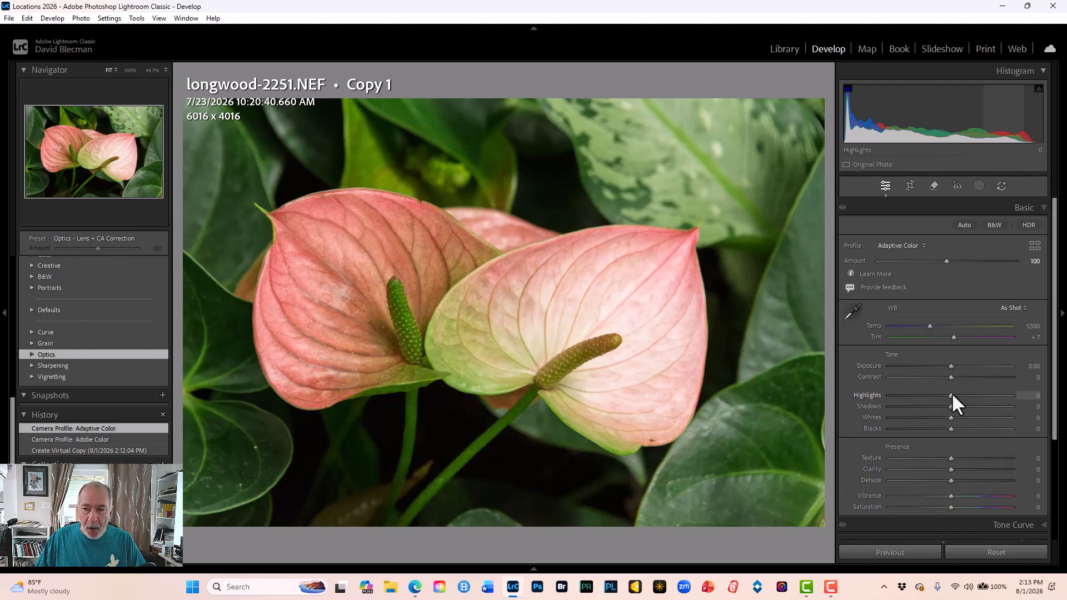
pyautogui.moveTo(951, 393); pyautogui.dragTo(974, 406)
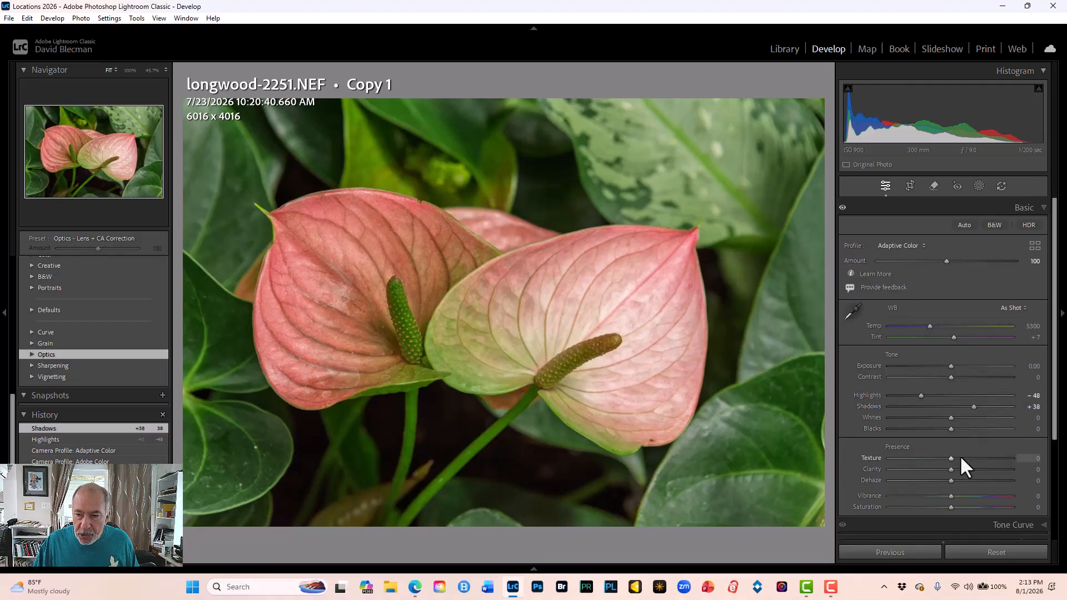
# - Try the virtual copy's Texture at the extremes of -100 and +100, and reset it to 0
pyautogui.moveTo(950, 459); pyautogui.dragTo(882, 465)
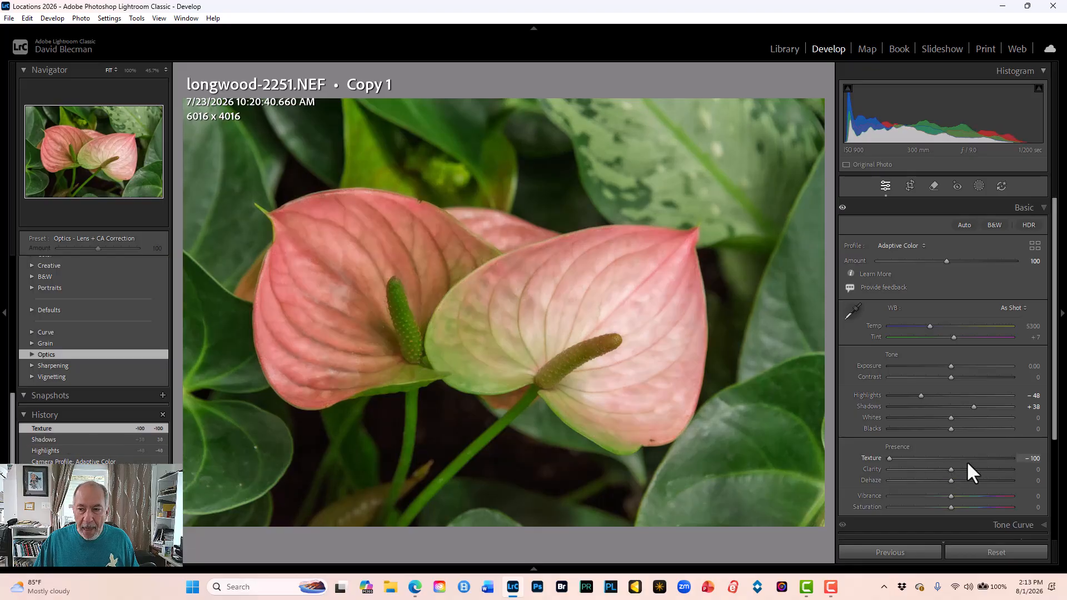
pyautogui.click(1011, 458)
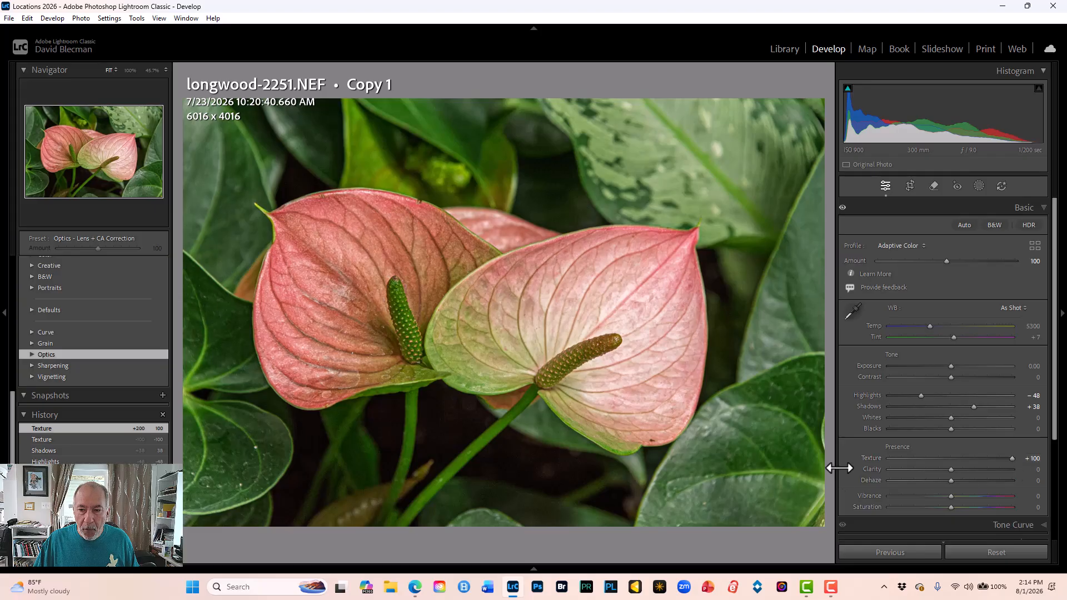
pyautogui.click(889, 458)
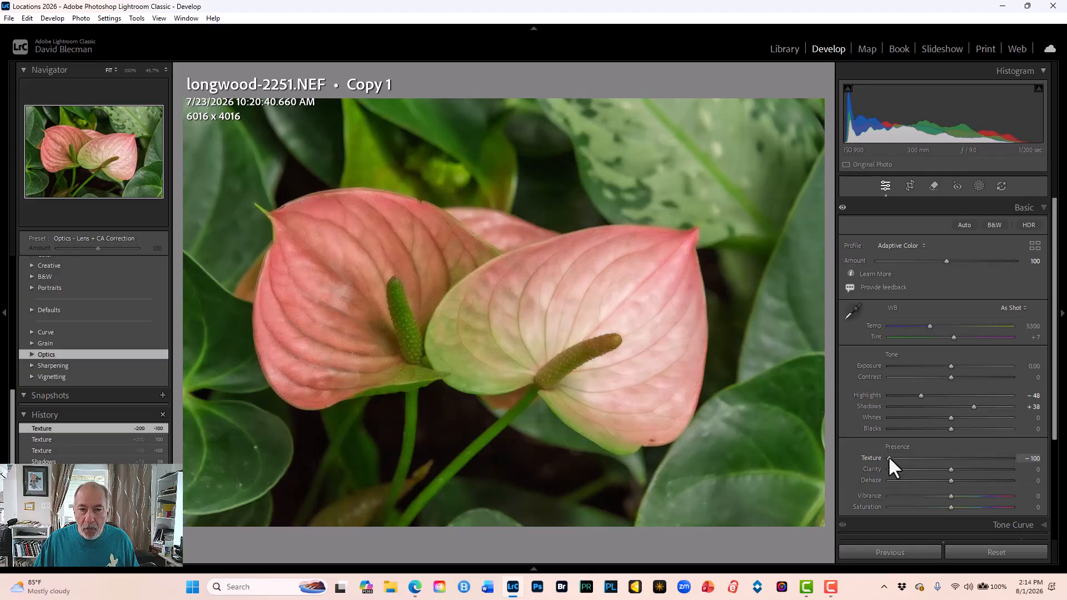
pyautogui.doubleClick(888, 459)
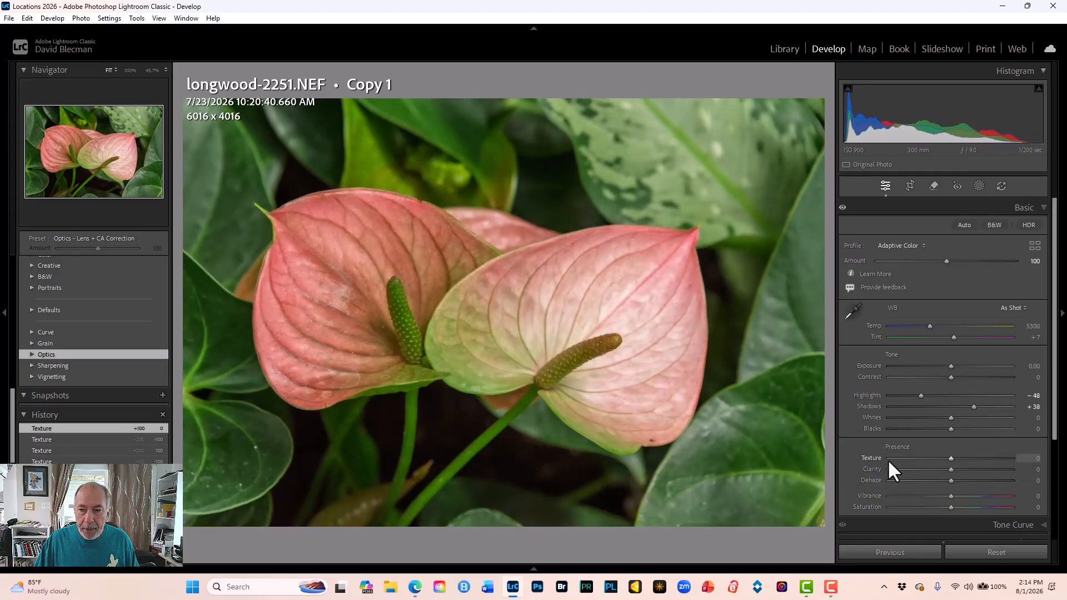
# - Set the virtual copy's Texture to +26 and try Clarity at -100 and +100, resetting Clarity to 0
pyautogui.moveTo(949, 459); pyautogui.dragTo(881, 472)
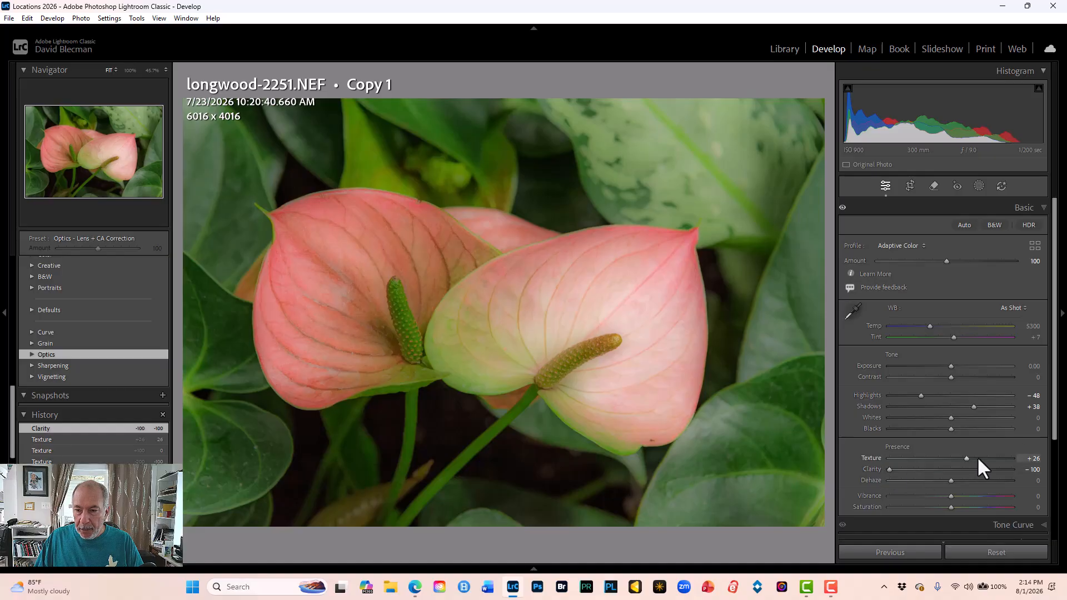
pyautogui.click(1011, 470)
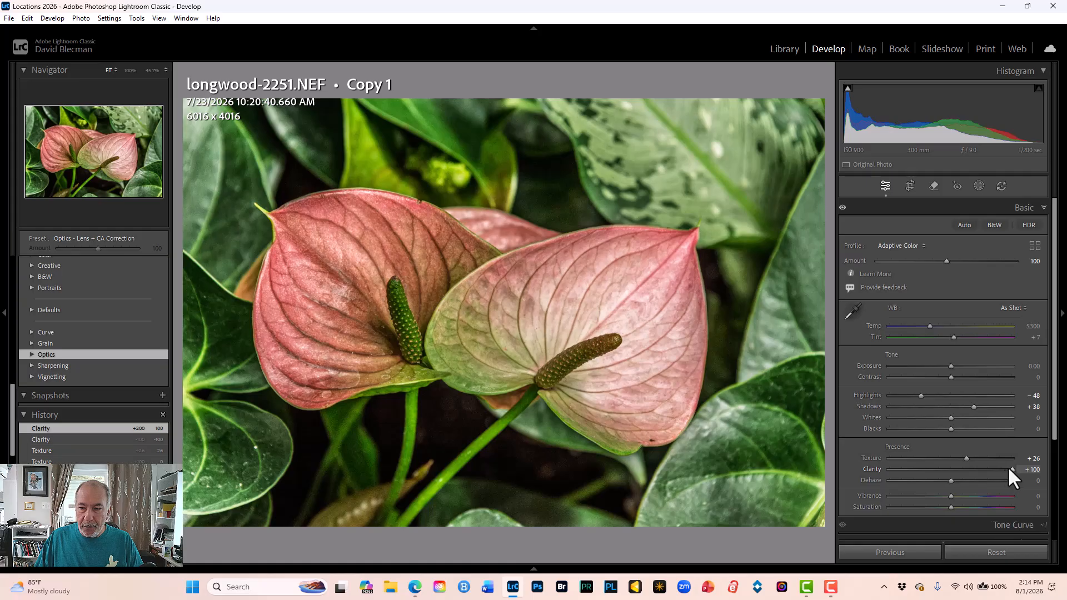
pyautogui.doubleClick(1009, 470)
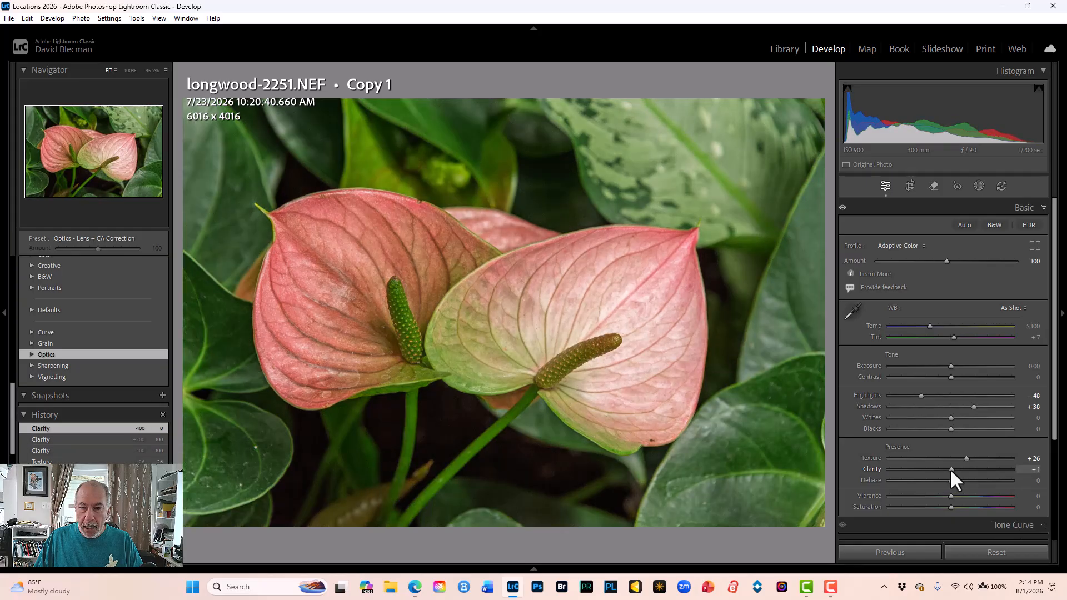
# - Set the virtual copy's Clarity to +29, Vibrance to +27 and Saturation to +3, and compare the result with the before view
pyautogui.moveTo(948, 468); pyautogui.dragTo(967, 490)
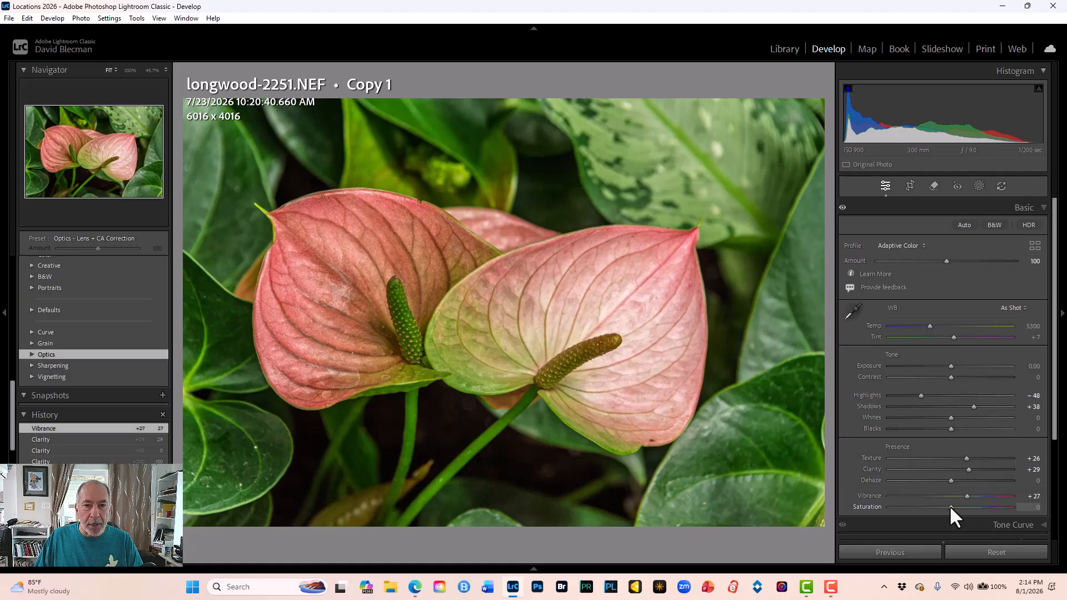
pyautogui.moveTo(950, 506); pyautogui.dragTo(965, 493)
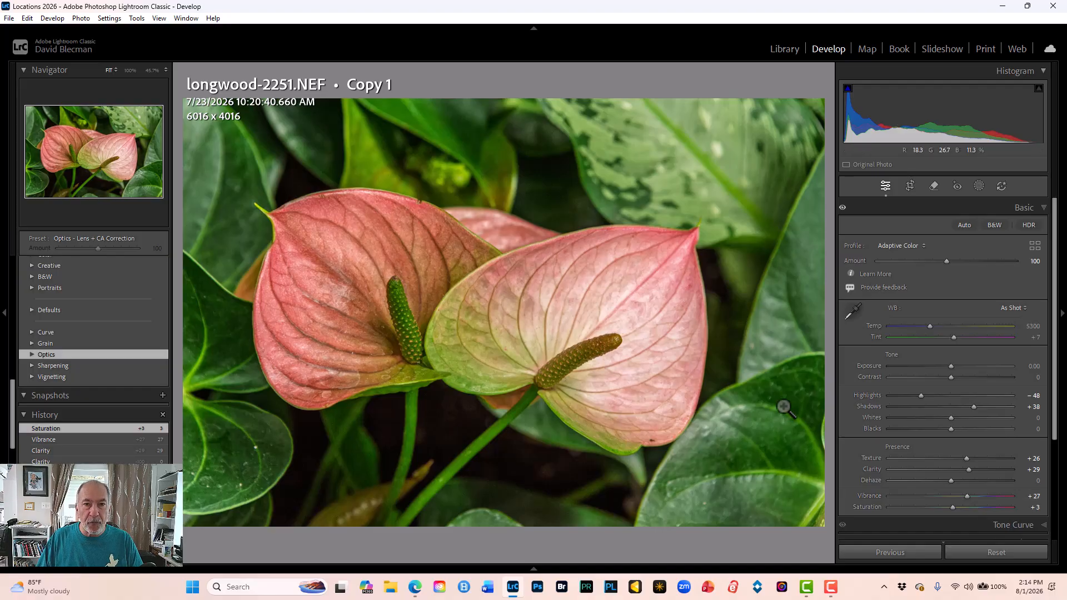
pyautogui.press('\\')
pyautogui.press('\\')
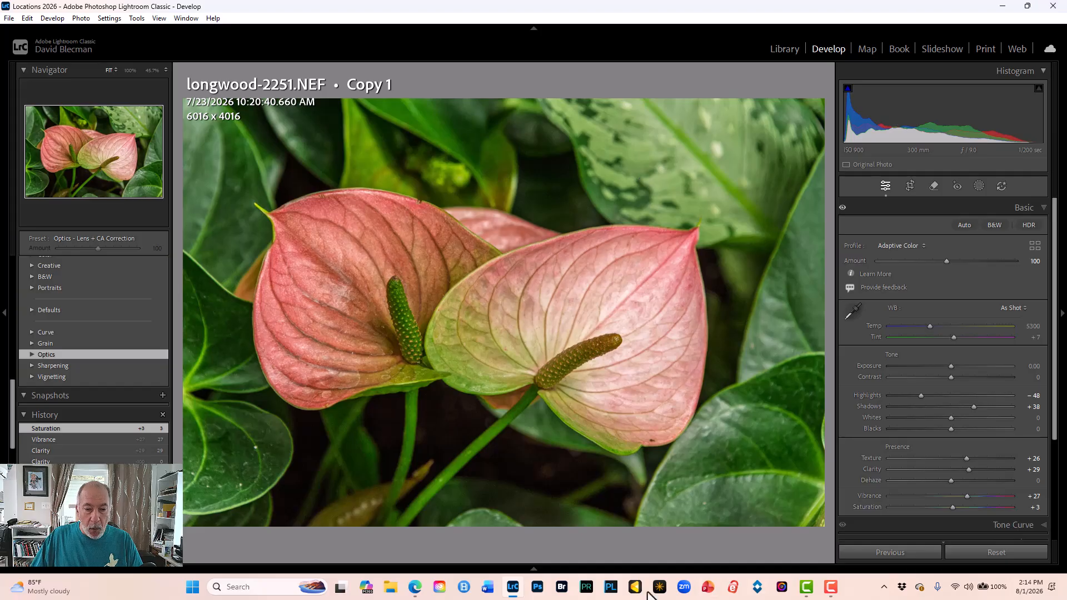
# - Switch to the web browser and look over the Spectacular Sedona Landscape Masterclass event page, returning to its beginning
pyautogui.click(415, 587)
pyautogui.scroll(-2, 667, 302)
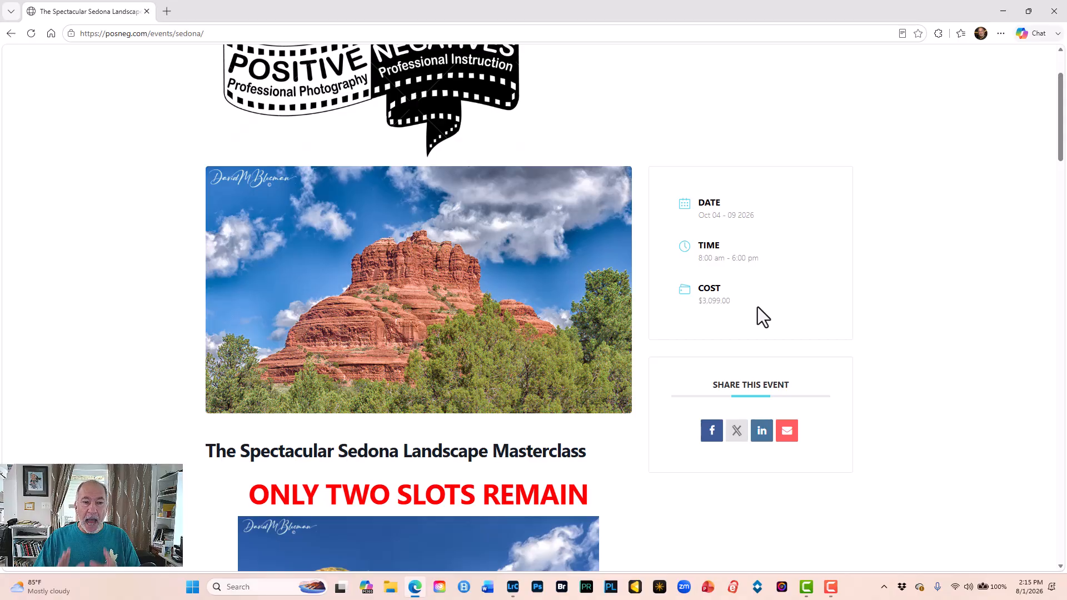
pyautogui.scroll(-5, 635, 280)
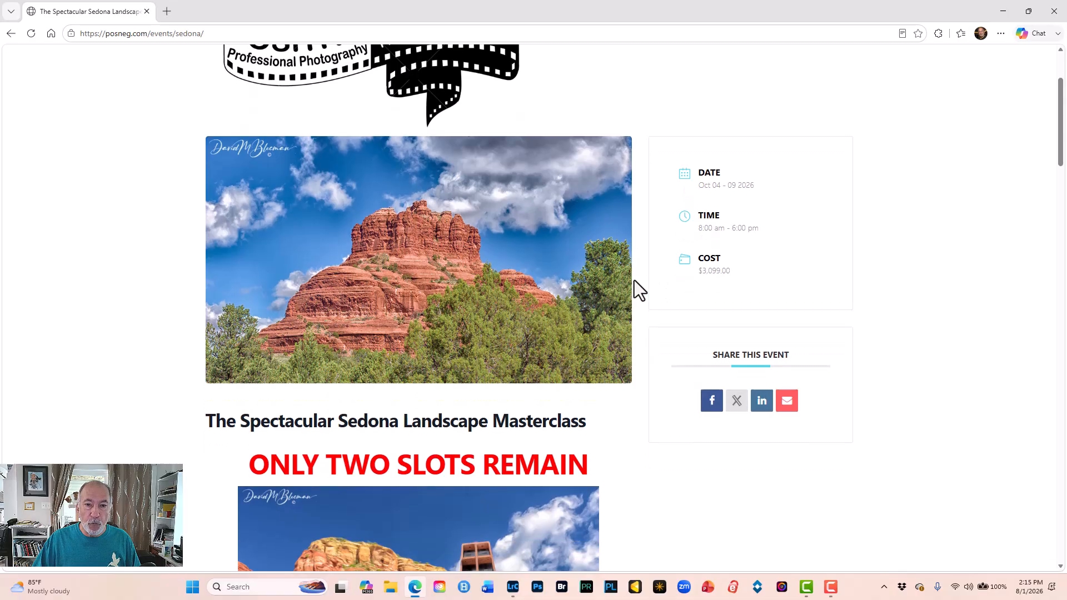
pyautogui.scroll(-4, 597, 292)
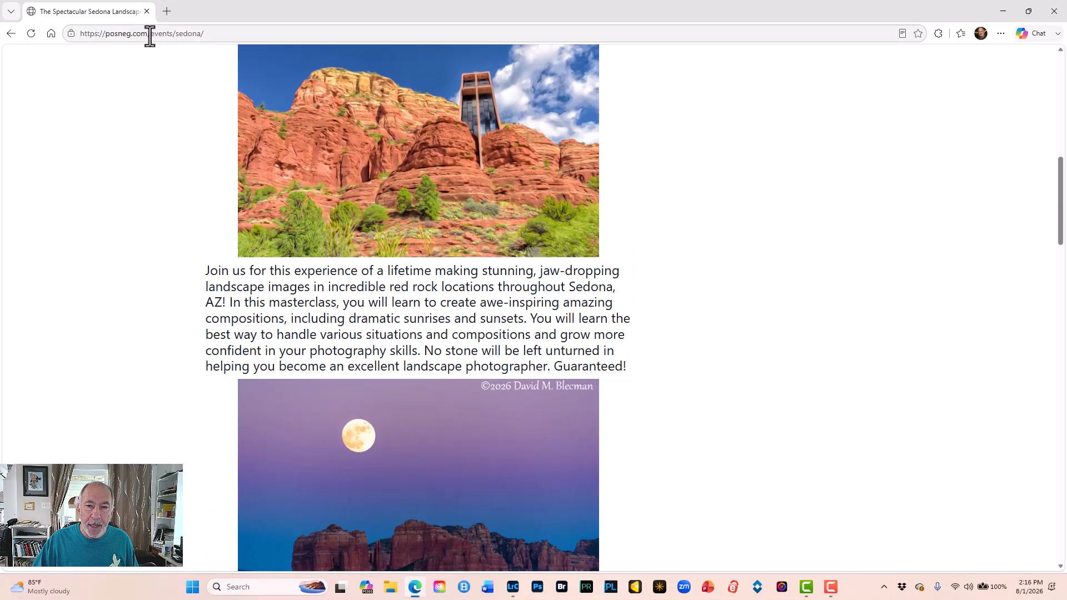
pyautogui.scroll(10, 821, 224)
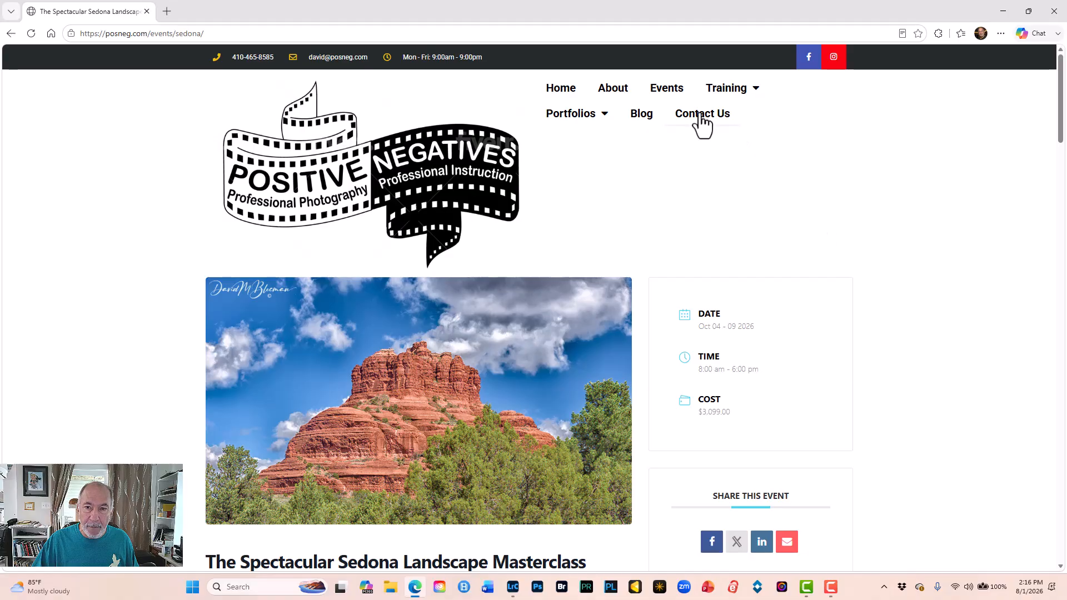
# - Open the site's Events listing and open the Spectacular Sedona Landscape Masterclass entry for October 2026
pyautogui.click(675, 93)
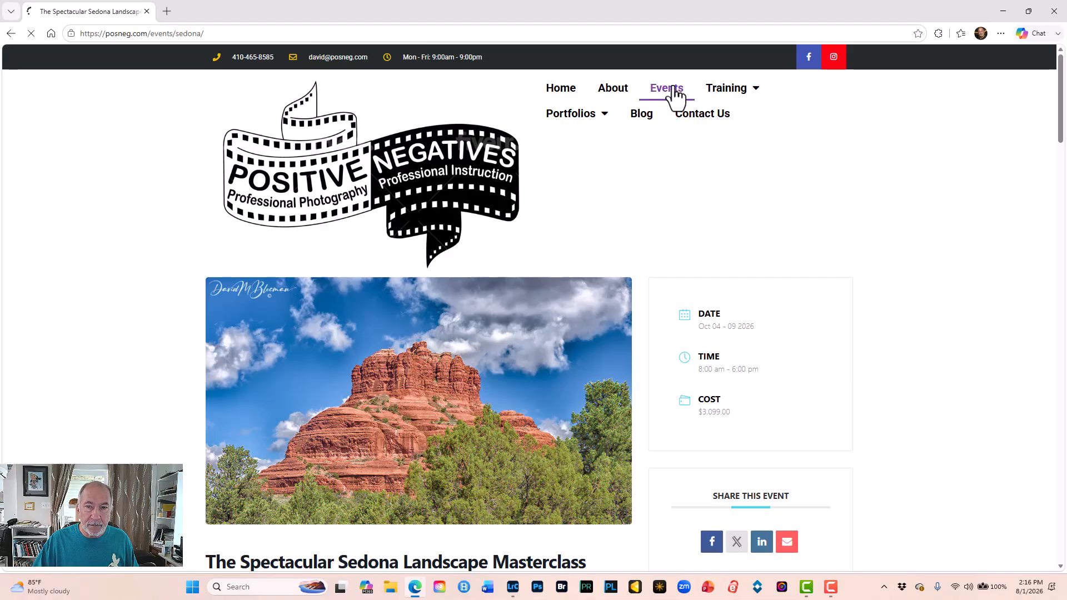
pyautogui.scroll(-4, 557, 235)
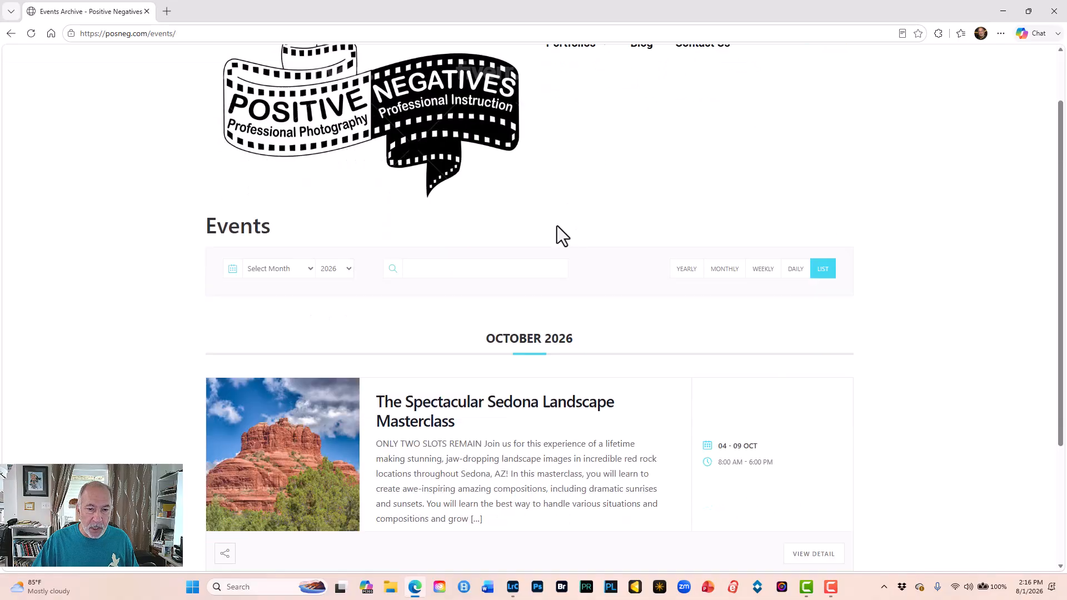
pyautogui.click(503, 258)
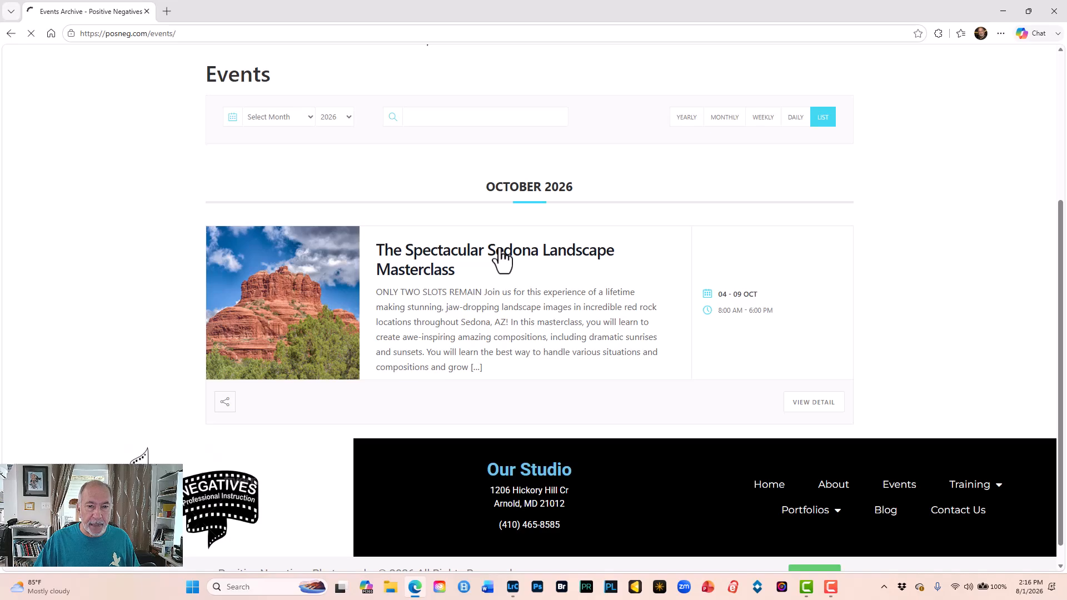
# - Read through the masterclass description, from the event details to the list of what is not included and the pricing link
pyautogui.scroll(-1, 581, 349)
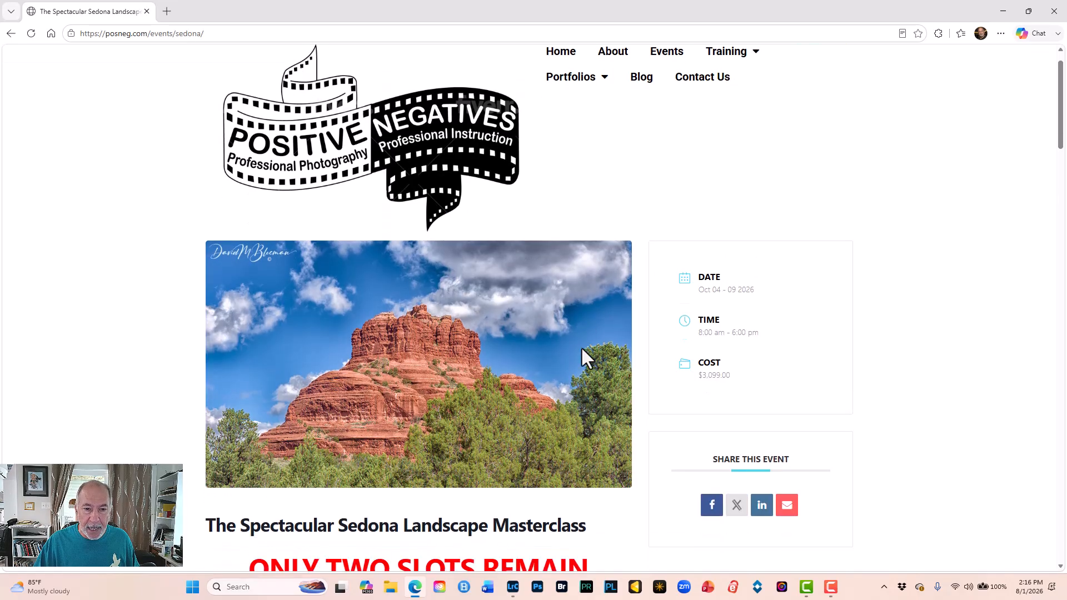
pyautogui.scroll(-8, 582, 350)
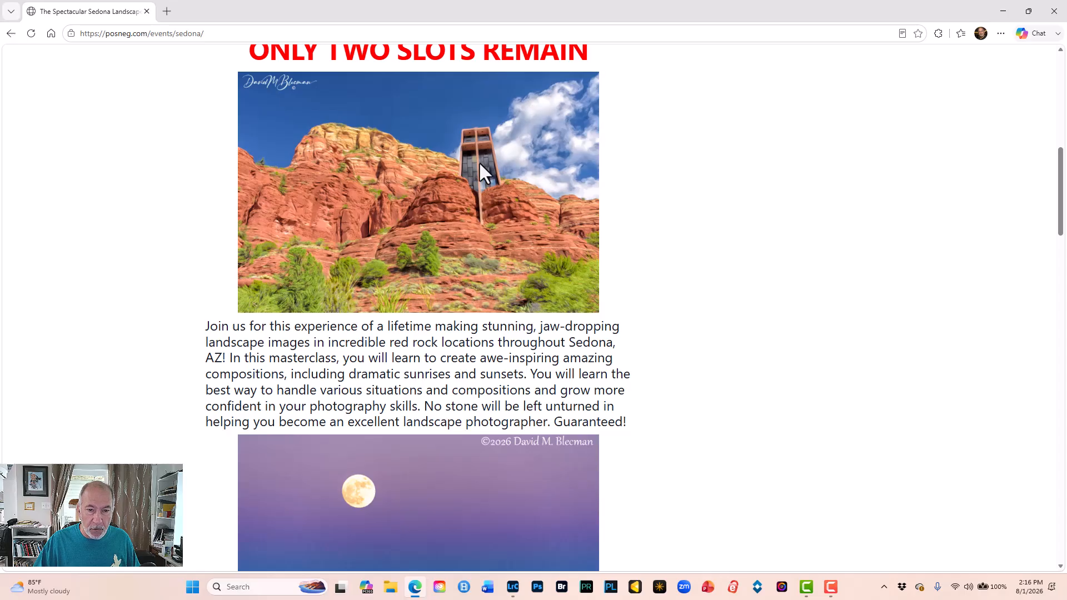
pyautogui.scroll(-5, 689, 234)
pyautogui.scroll(-5, 691, 242)
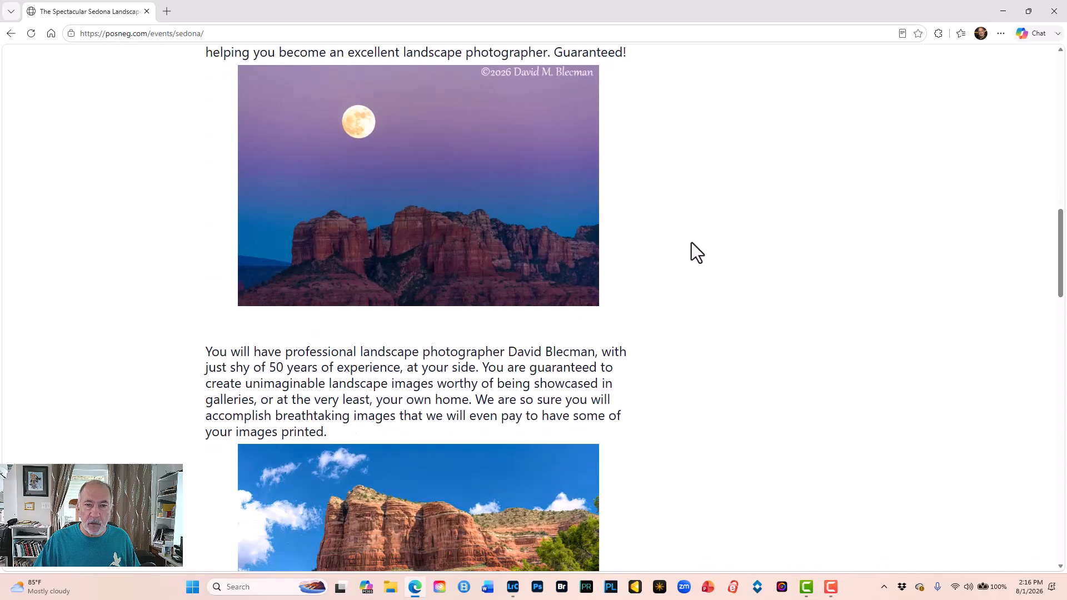
pyautogui.scroll(-5, 688, 248)
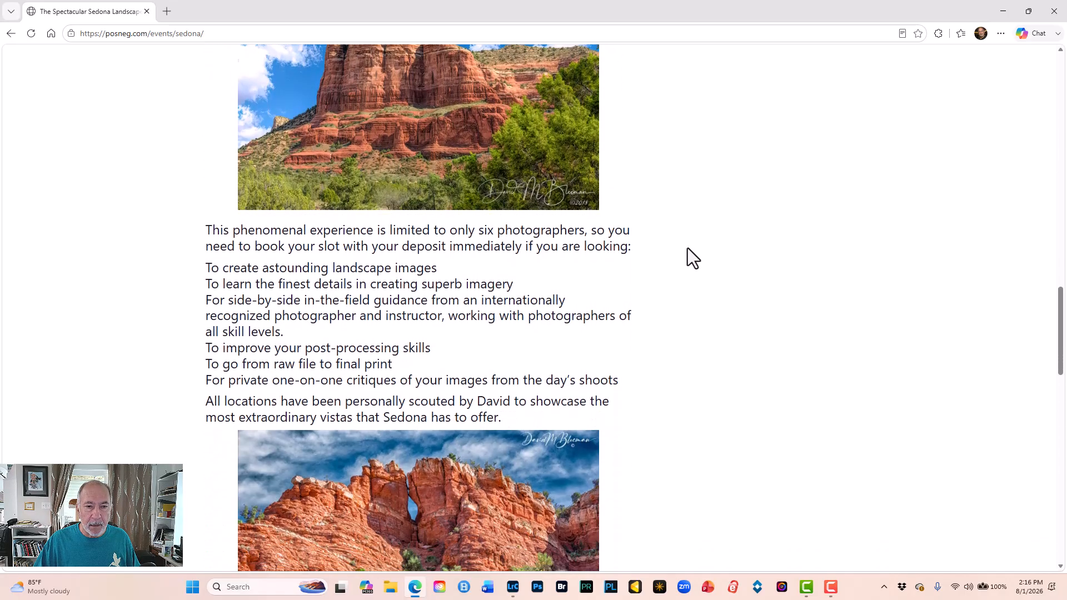
pyautogui.scroll(-2, 682, 249)
pyautogui.scroll(-5, 682, 249)
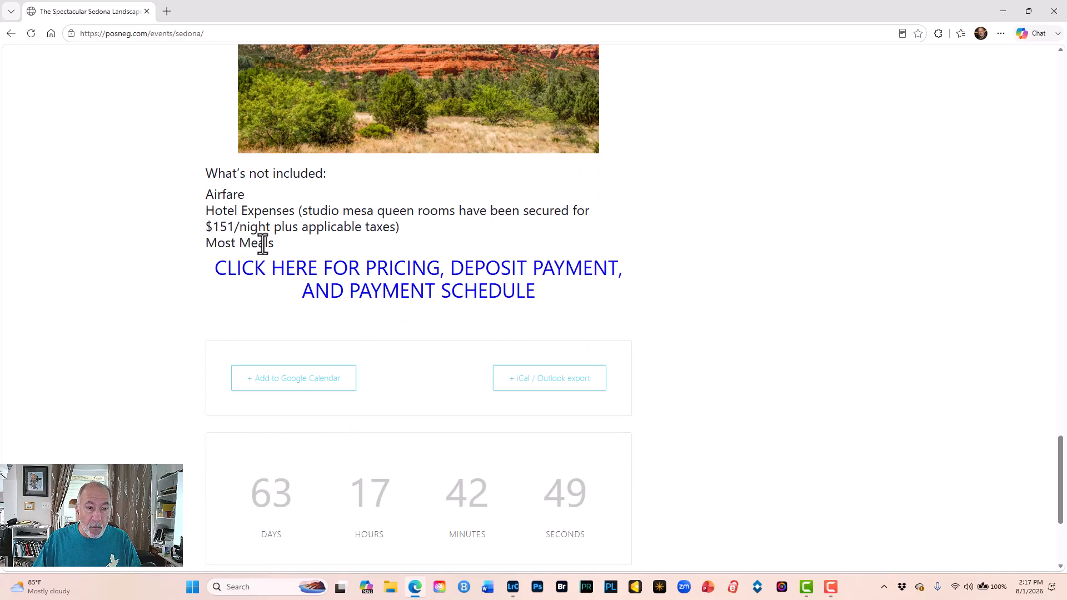
# - Open the masterclass pricing, deposit payment and payment schedule page and read its fees and payment terms
pyautogui.click(430, 280)
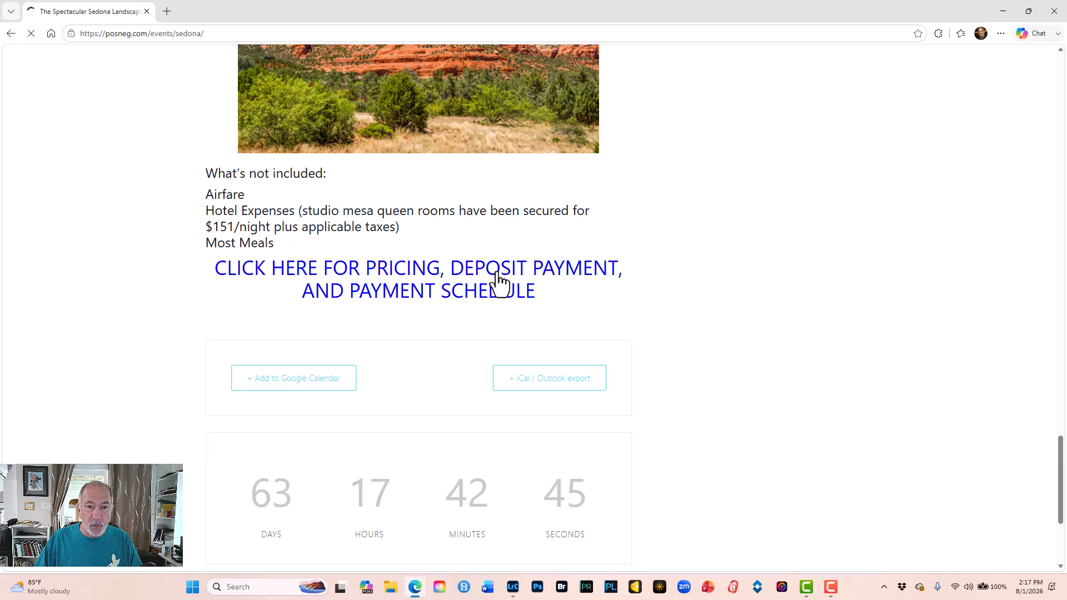
pyautogui.scroll(-2, 647, 303)
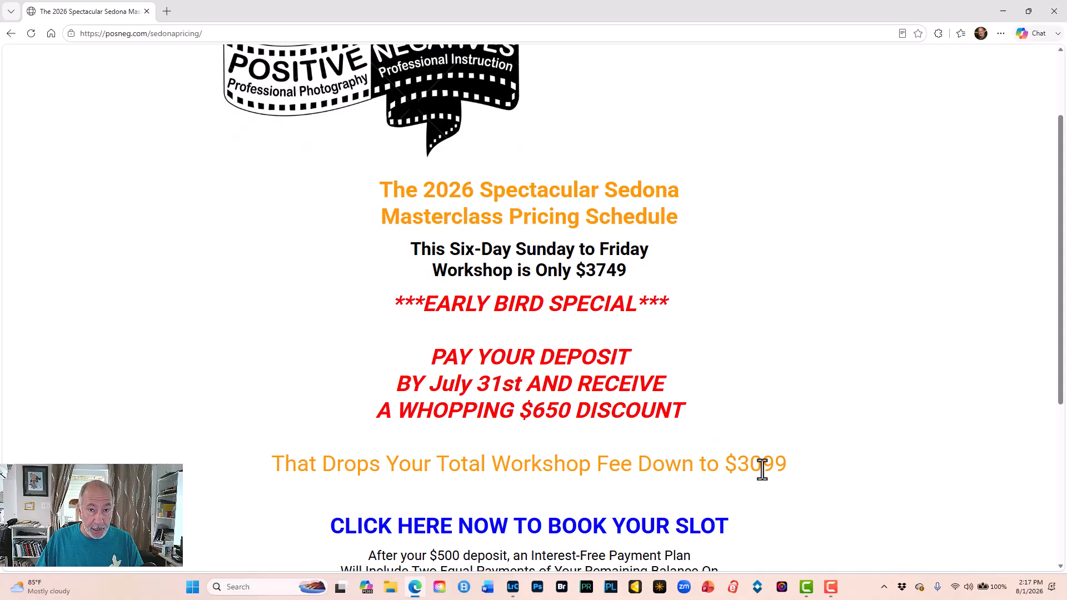
pyautogui.scroll(-3, 761, 470)
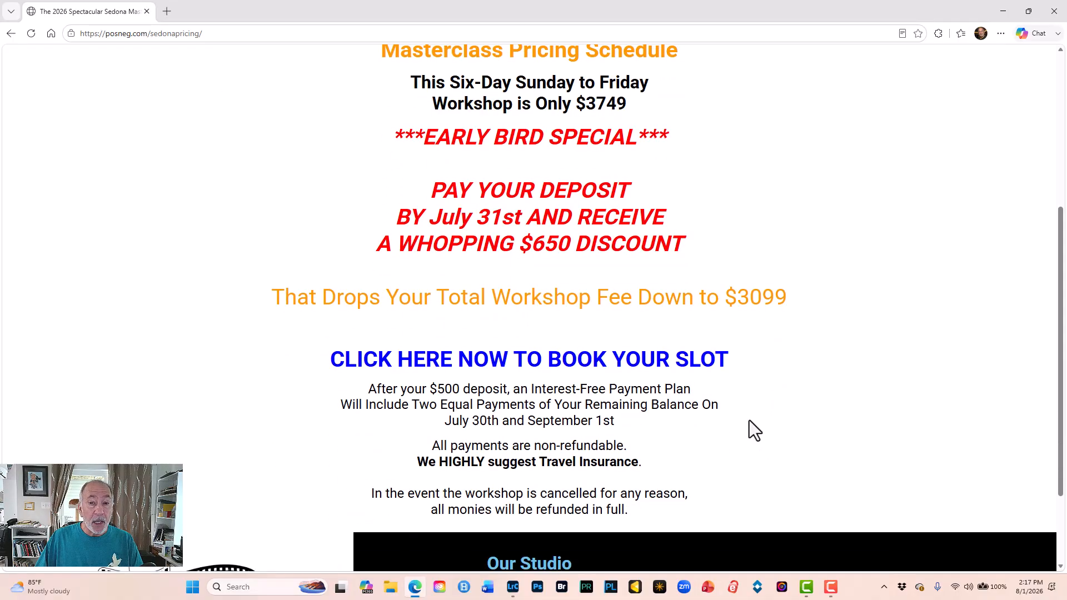
pyautogui.scroll(5, 745, 408)
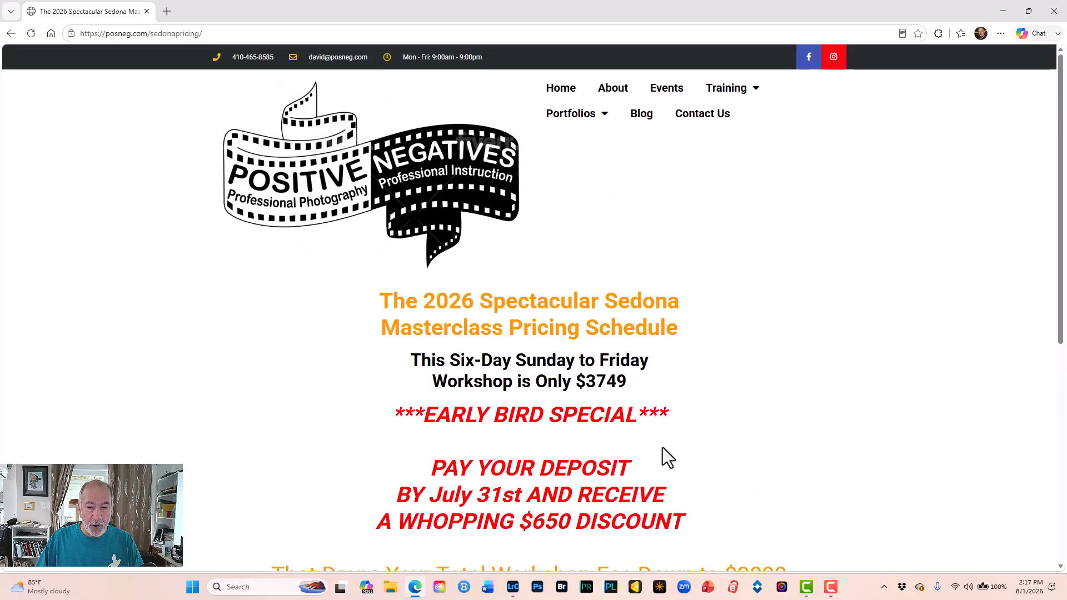
# - Switch back to Lightroom Classic and compare the Adobe Color anthurium original with its Adaptive Color virtual copy
pyautogui.click(512, 586)
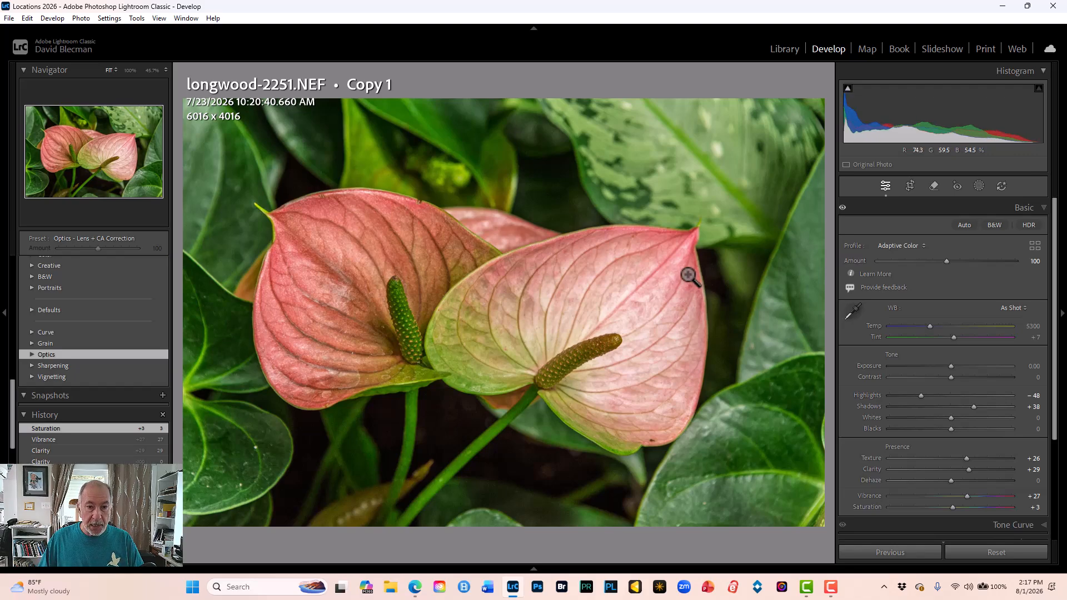
pyautogui.press('Left')
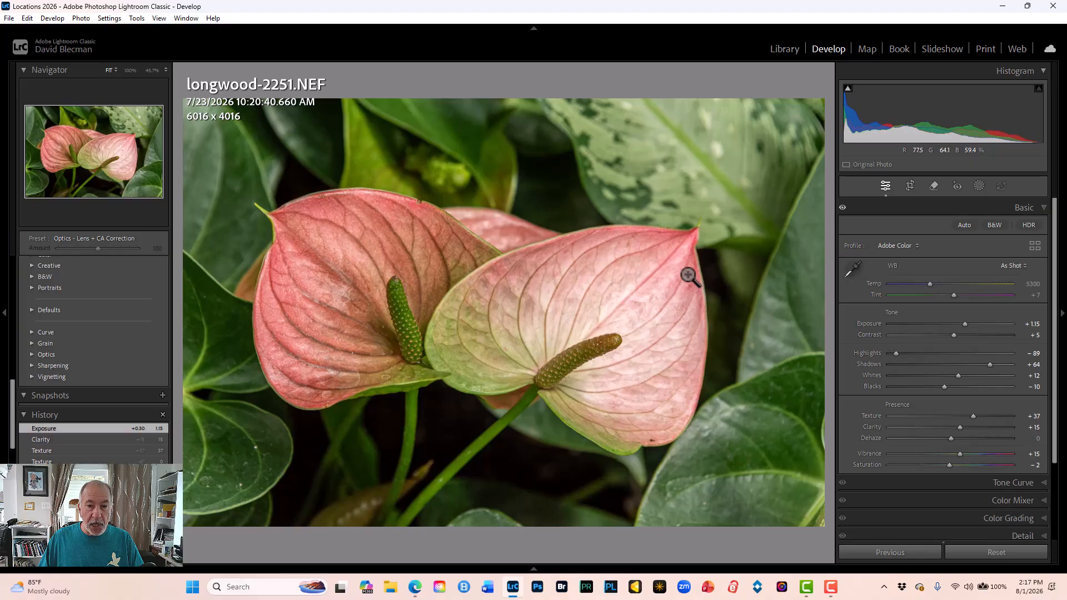
pyautogui.press('Right')
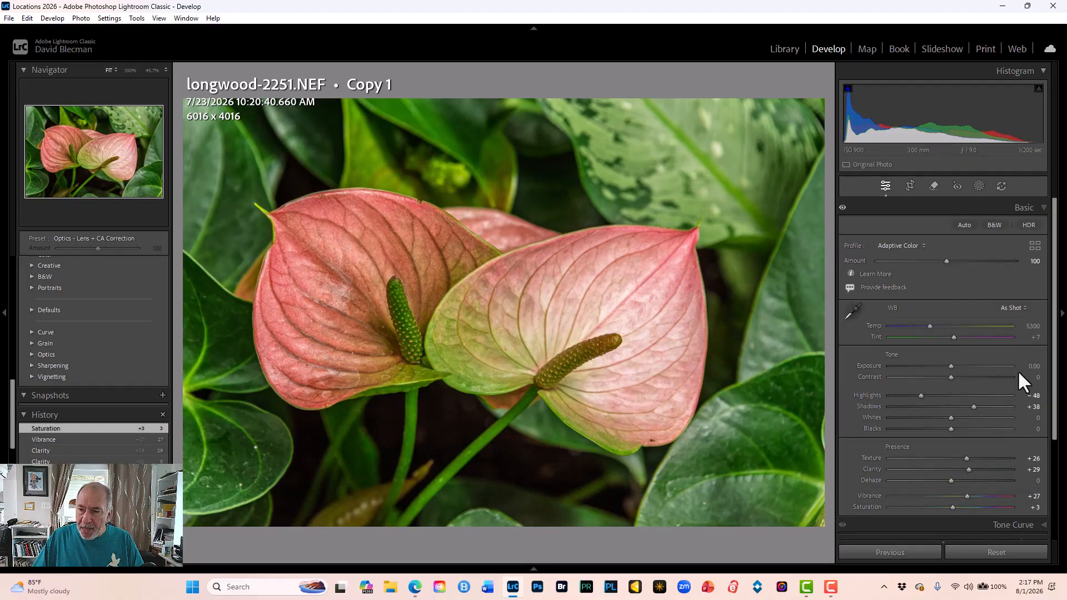
# - Set the Exposure of the anthurium's virtual copy to +0.30
pyautogui.click(1031, 368)
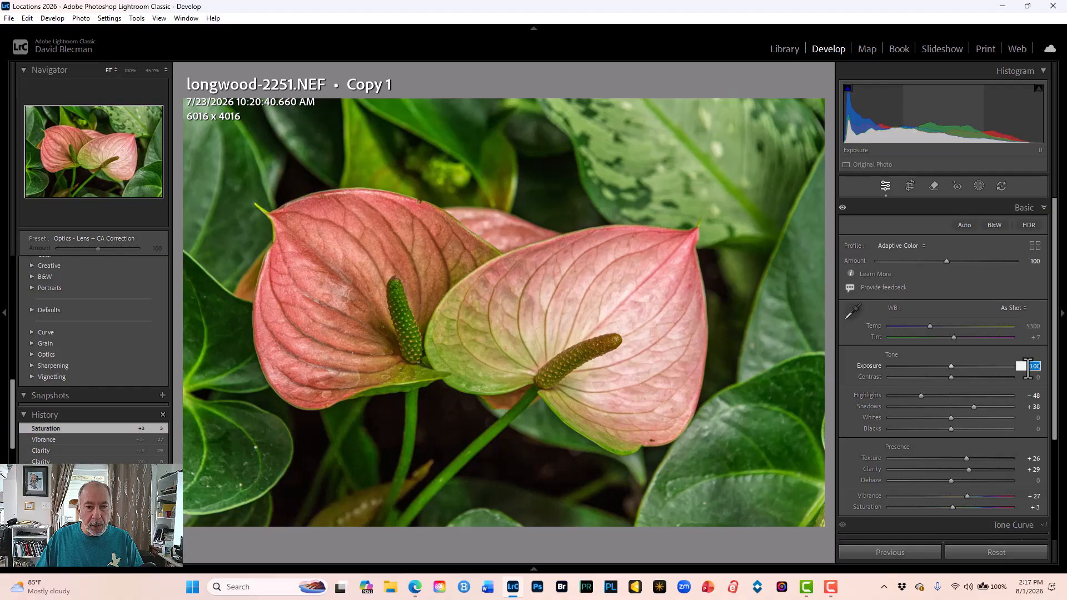
pyautogui.press('Up')
pyautogui.press('Up')
pyautogui.press('Up')
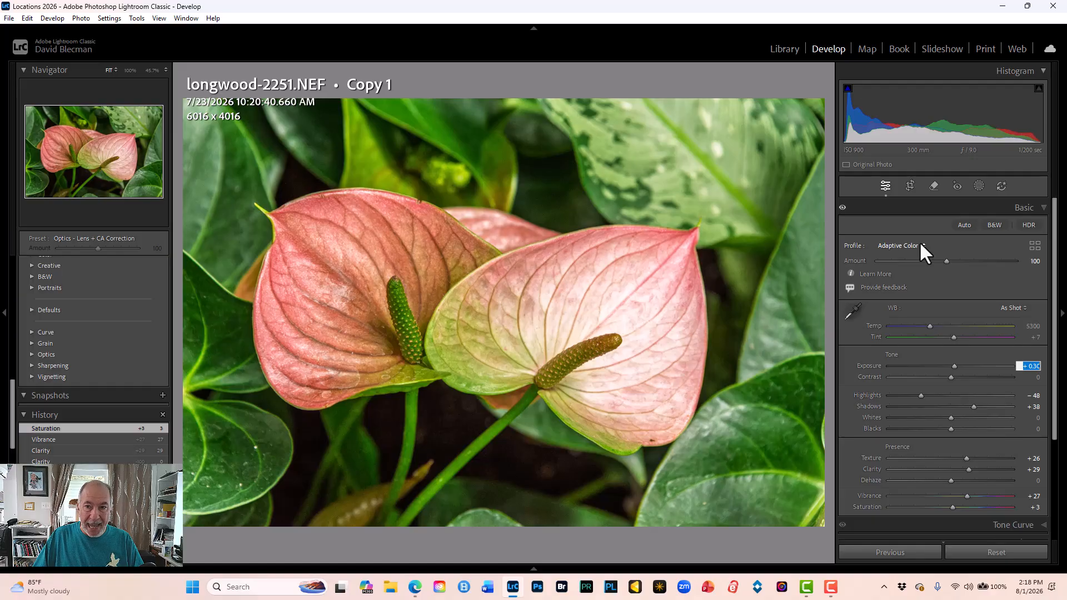
# - Crop the virtual copy more tightly around the two flowers, to about 4816 x 3616 pixels, and check the green spadix at 100%
pyautogui.click(910, 186)
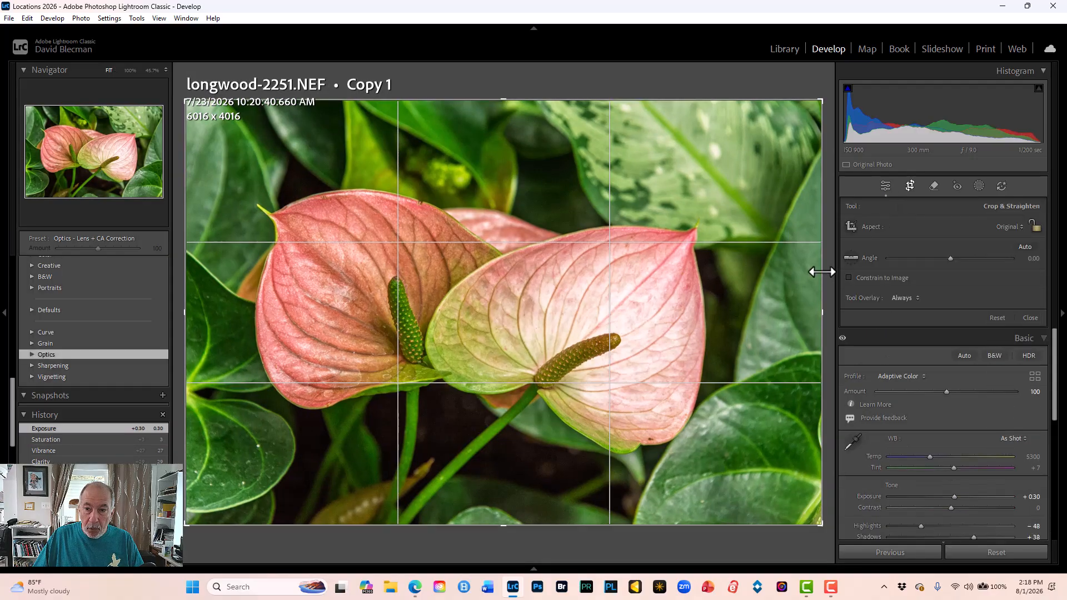
pyautogui.moveTo(821, 312); pyautogui.dragTo(774, 309)
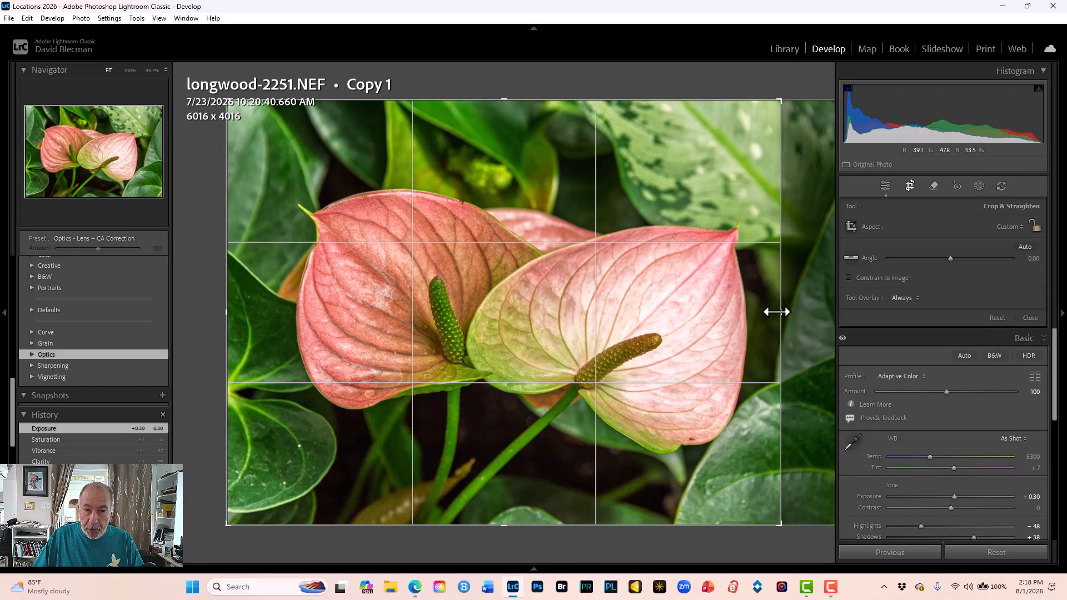
pyautogui.moveTo(224, 317); pyautogui.dragTo(245, 313)
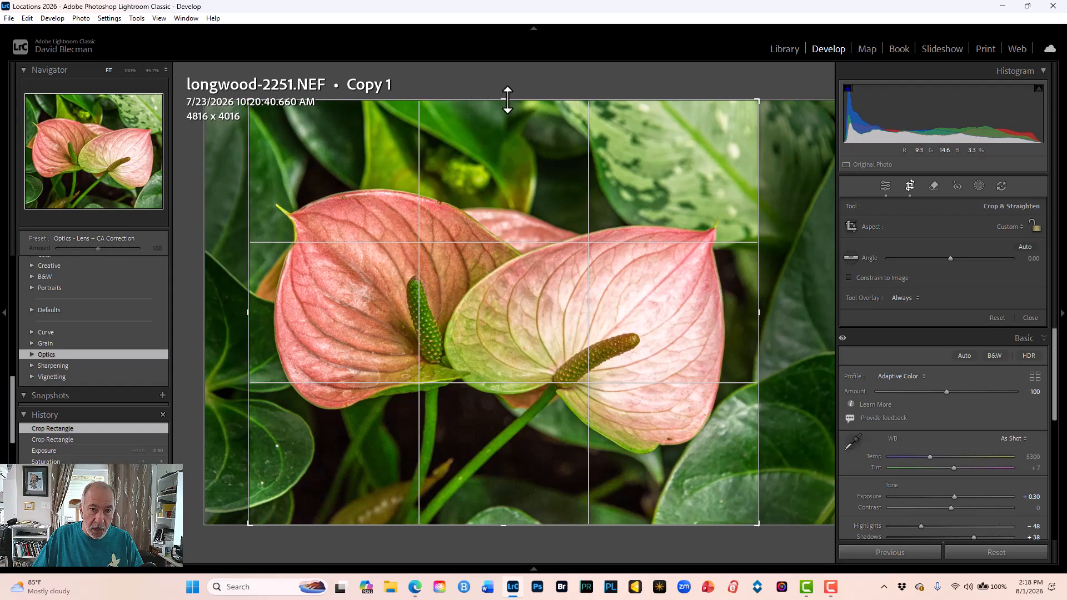
pyautogui.moveTo(505, 100); pyautogui.dragTo(506, 117)
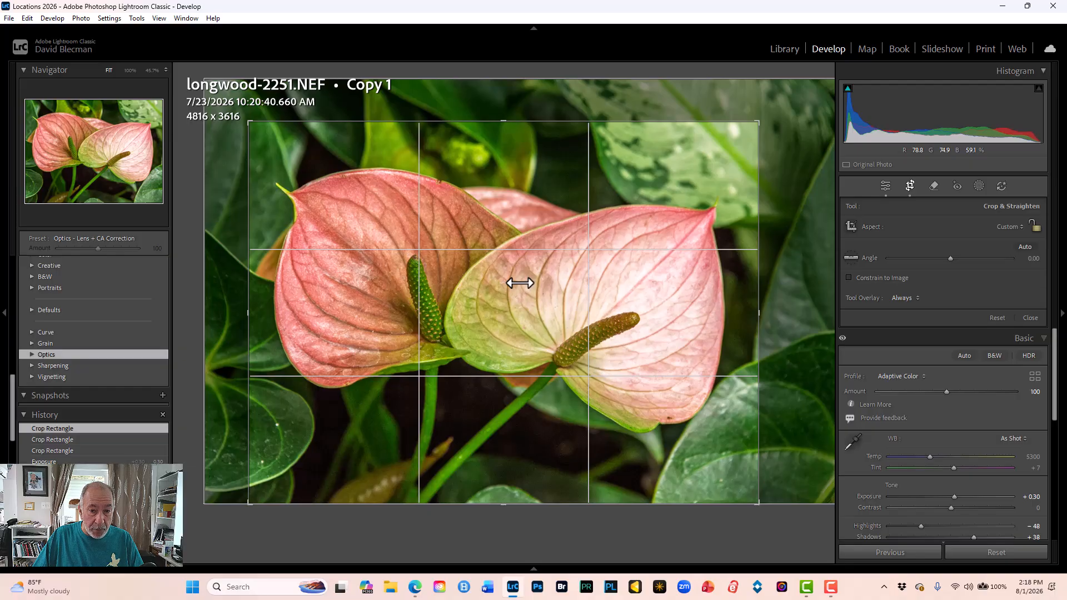
pyautogui.press('r')
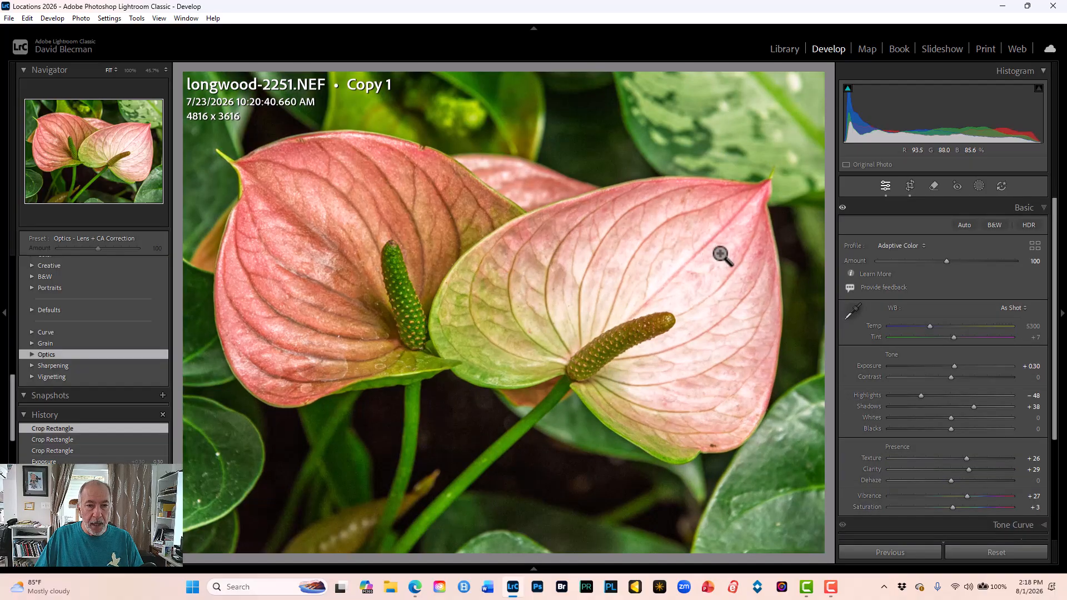
pyautogui.click(414, 303)
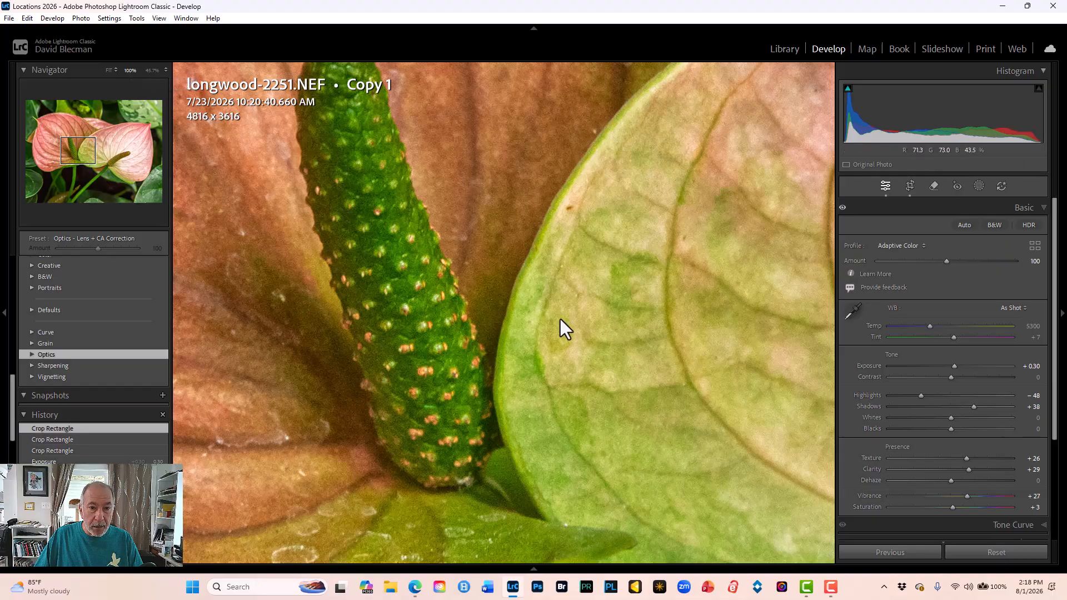
pyautogui.click(440, 328)
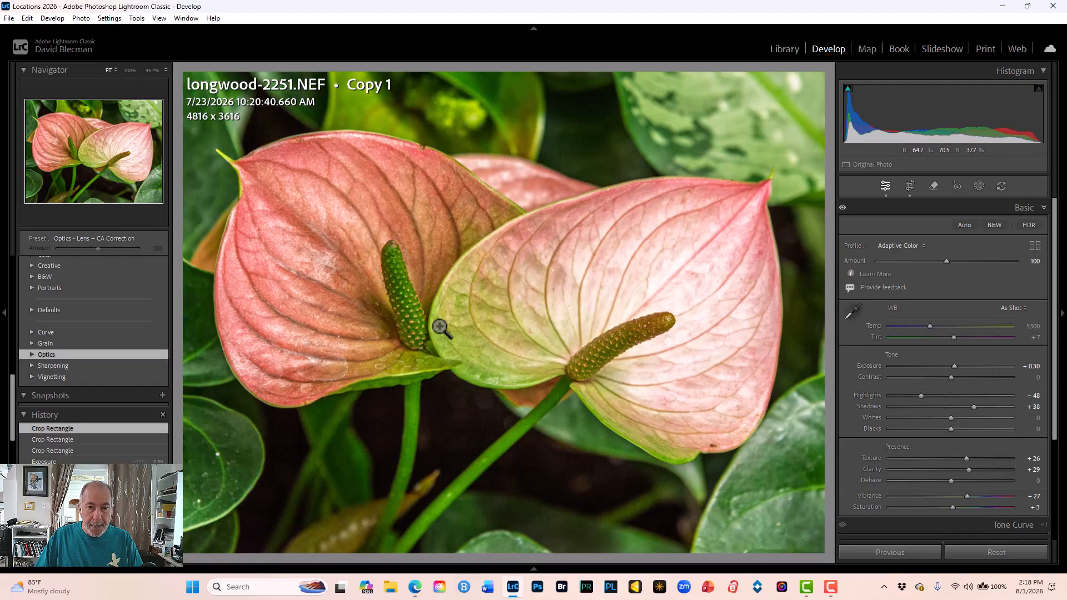